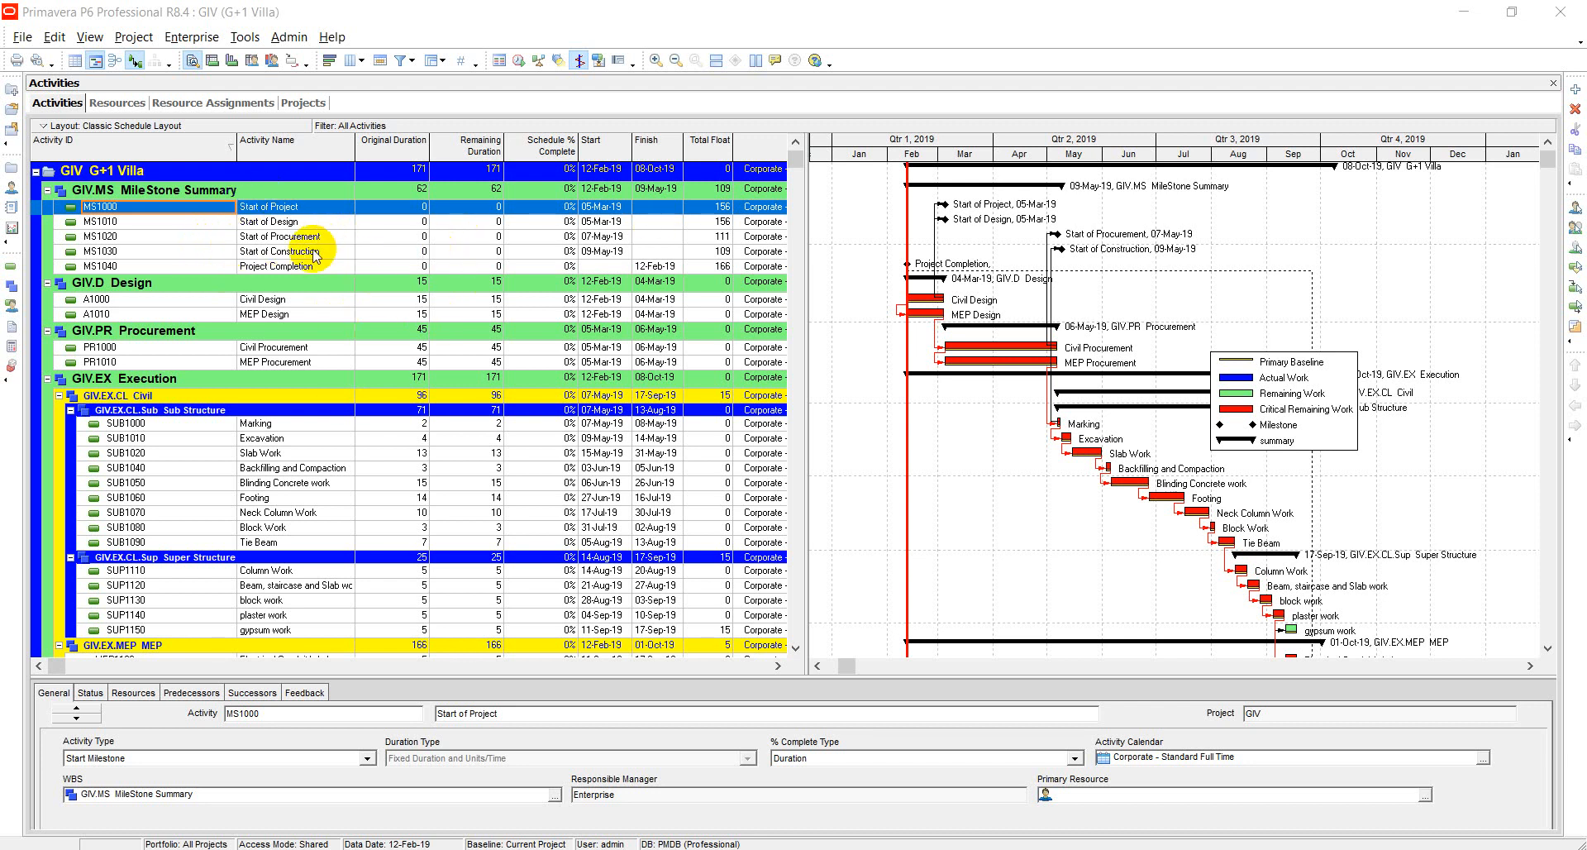
Collapse all activity groups, then expand the G+1 Villa project to its first WBS level
{"action": "left_click", "coordinate": [198, 203]}
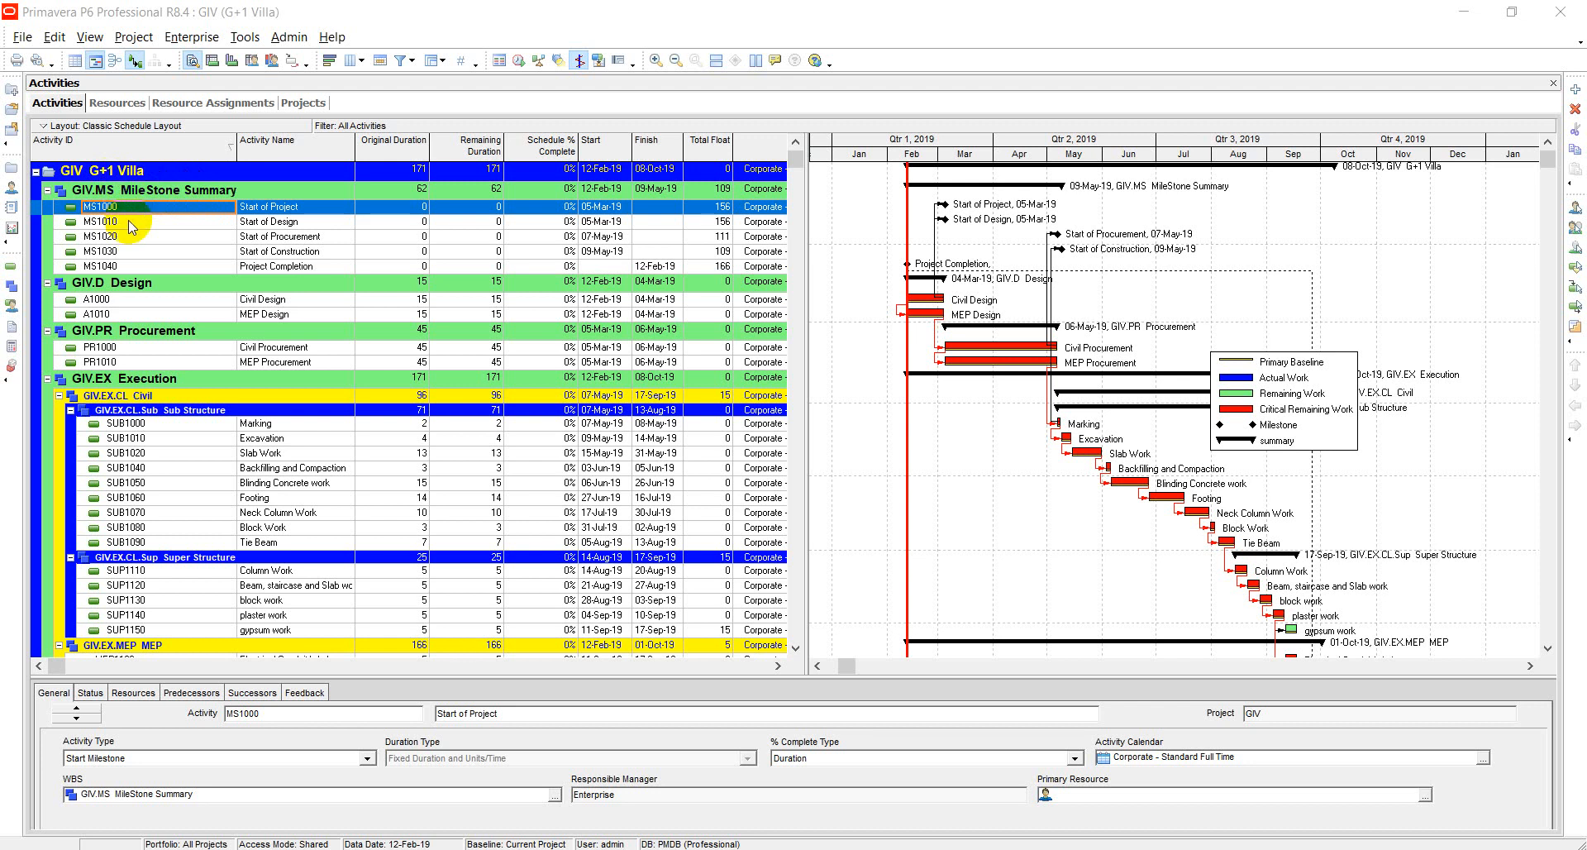
{"action": "right_click", "coordinate": [199, 303]}
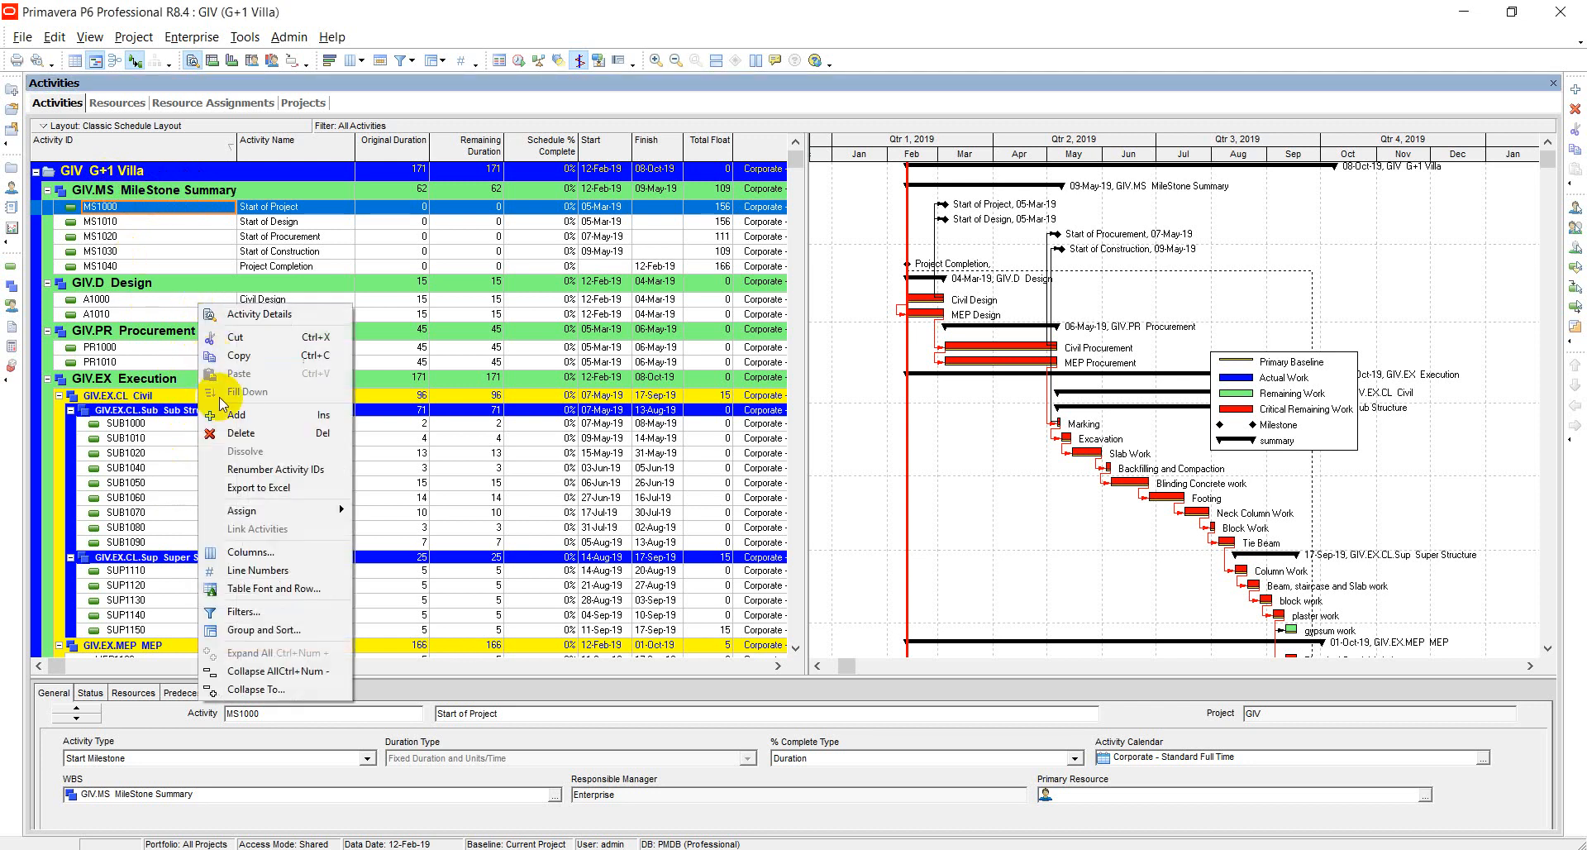
{"action": "left_click", "coordinate": [284, 679]}
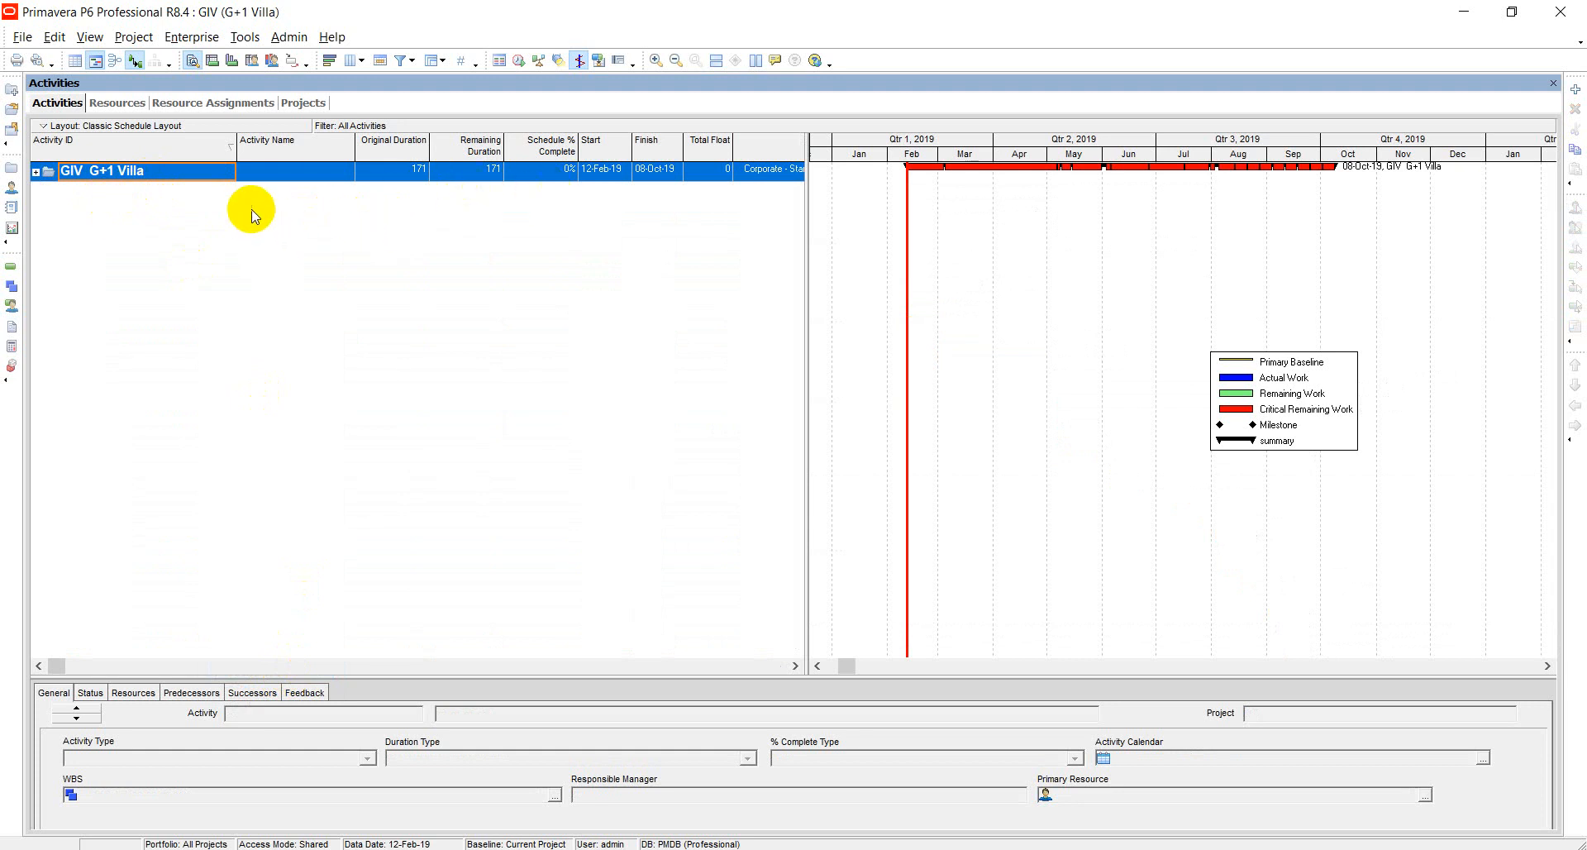
{"action": "left_click", "coordinate": [276, 171]}
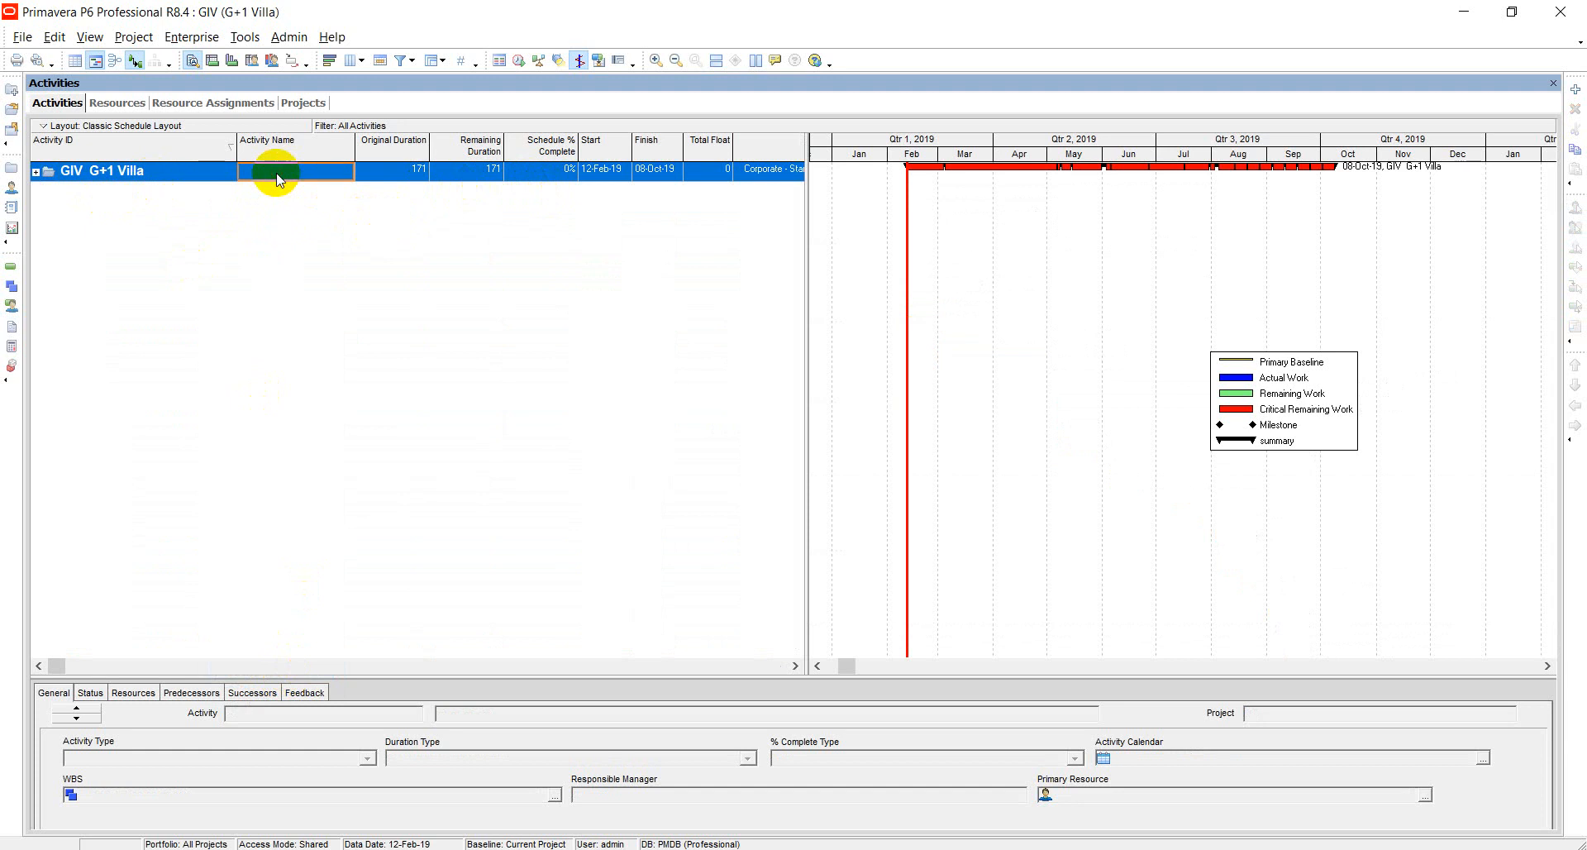
{"action": "left_click", "coordinate": [38, 174]}
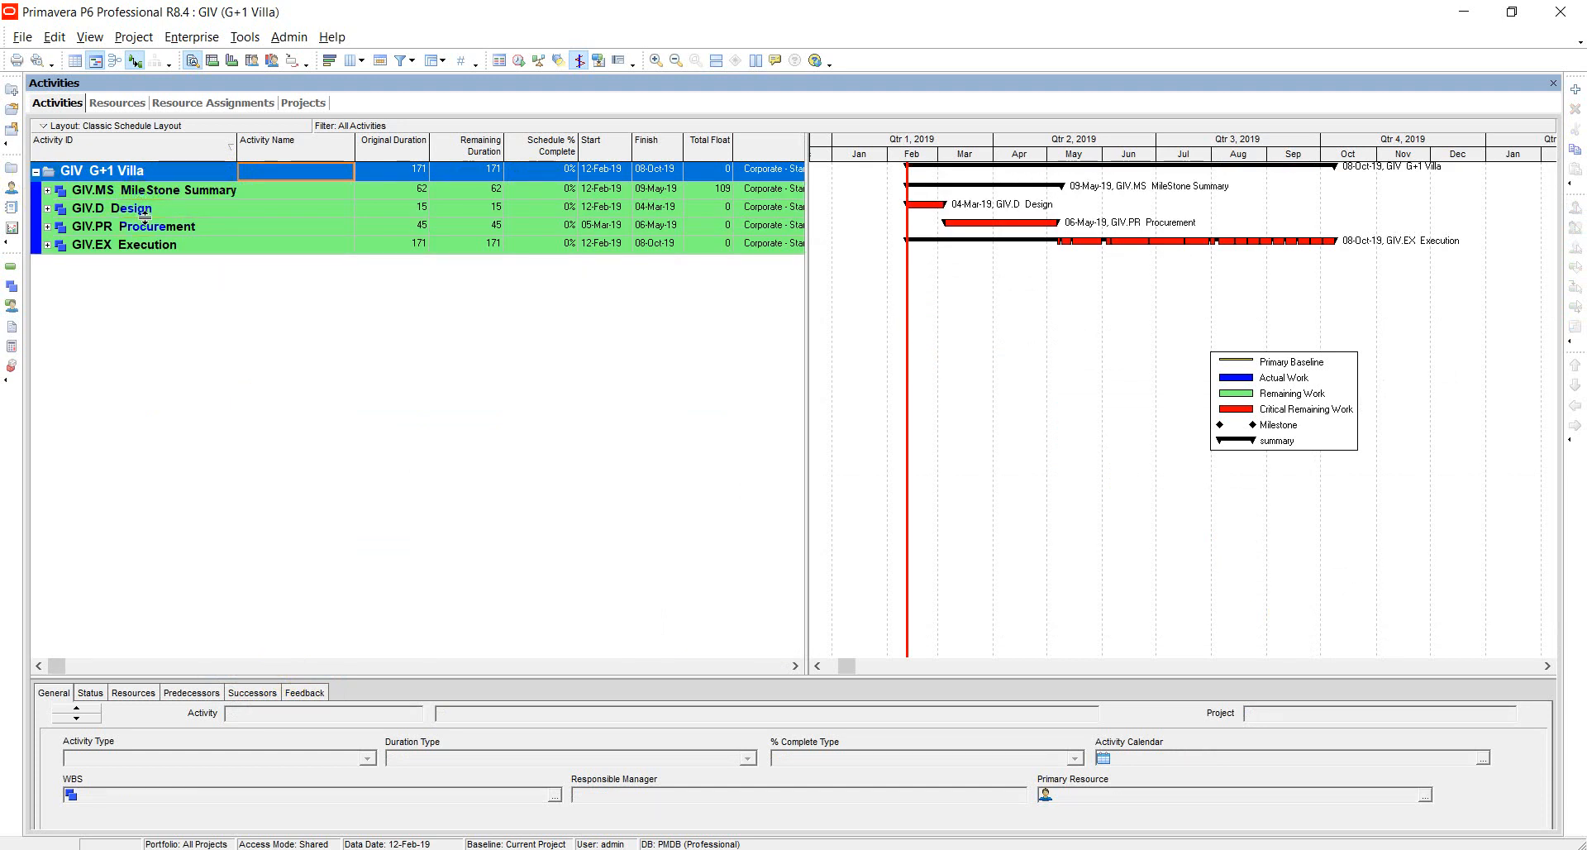
{"action": "left_click", "coordinate": [149, 247]}
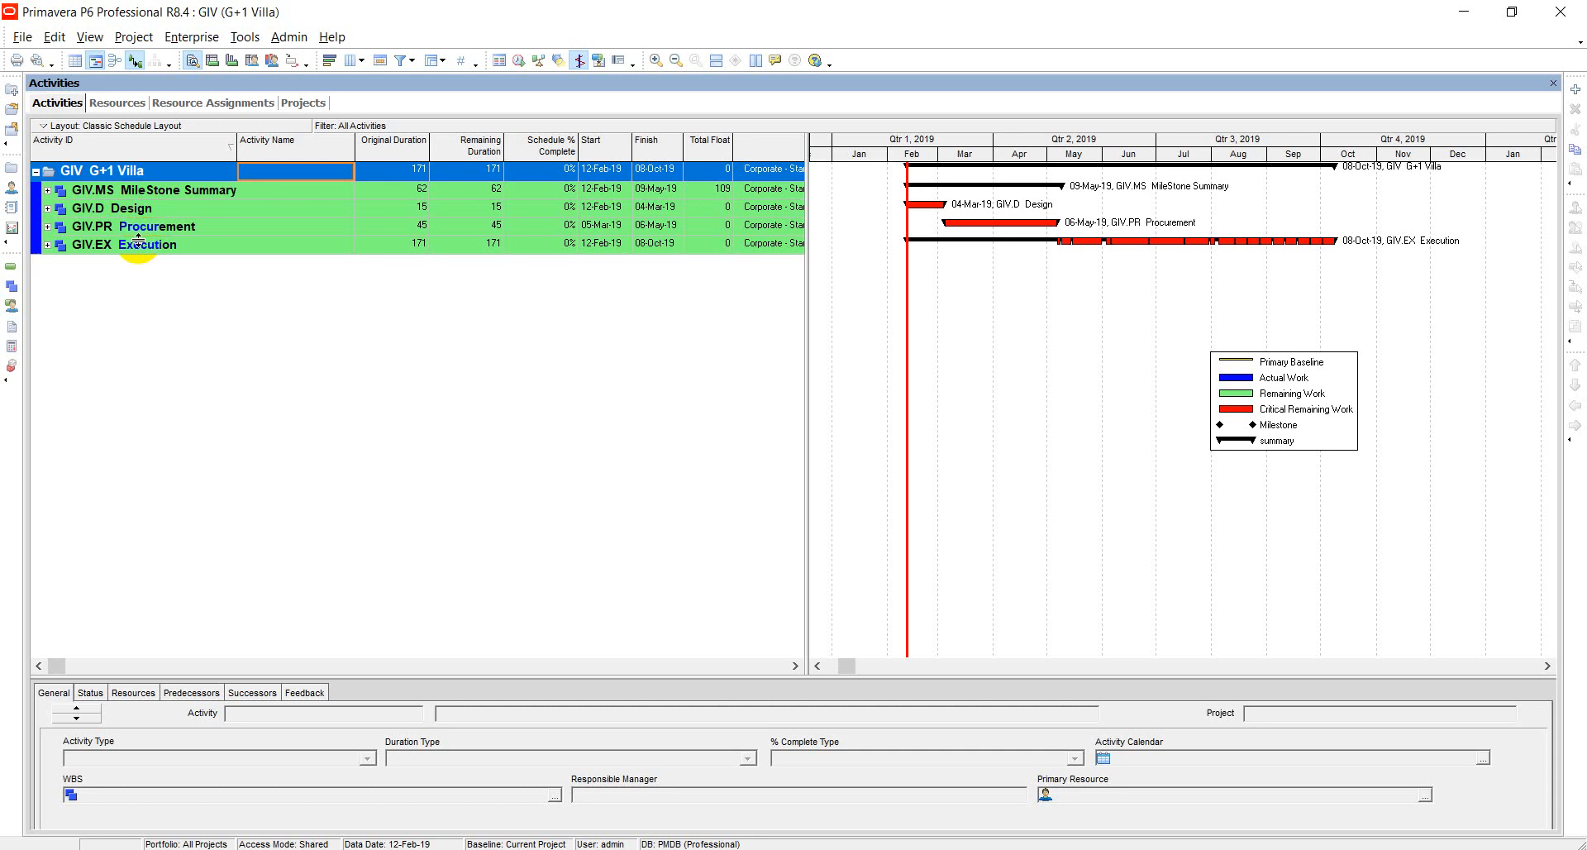
Examine the activities inside the Design and Procurement groups, closing each group again after viewing it
{"action": "left_click", "coordinate": [47, 209]}
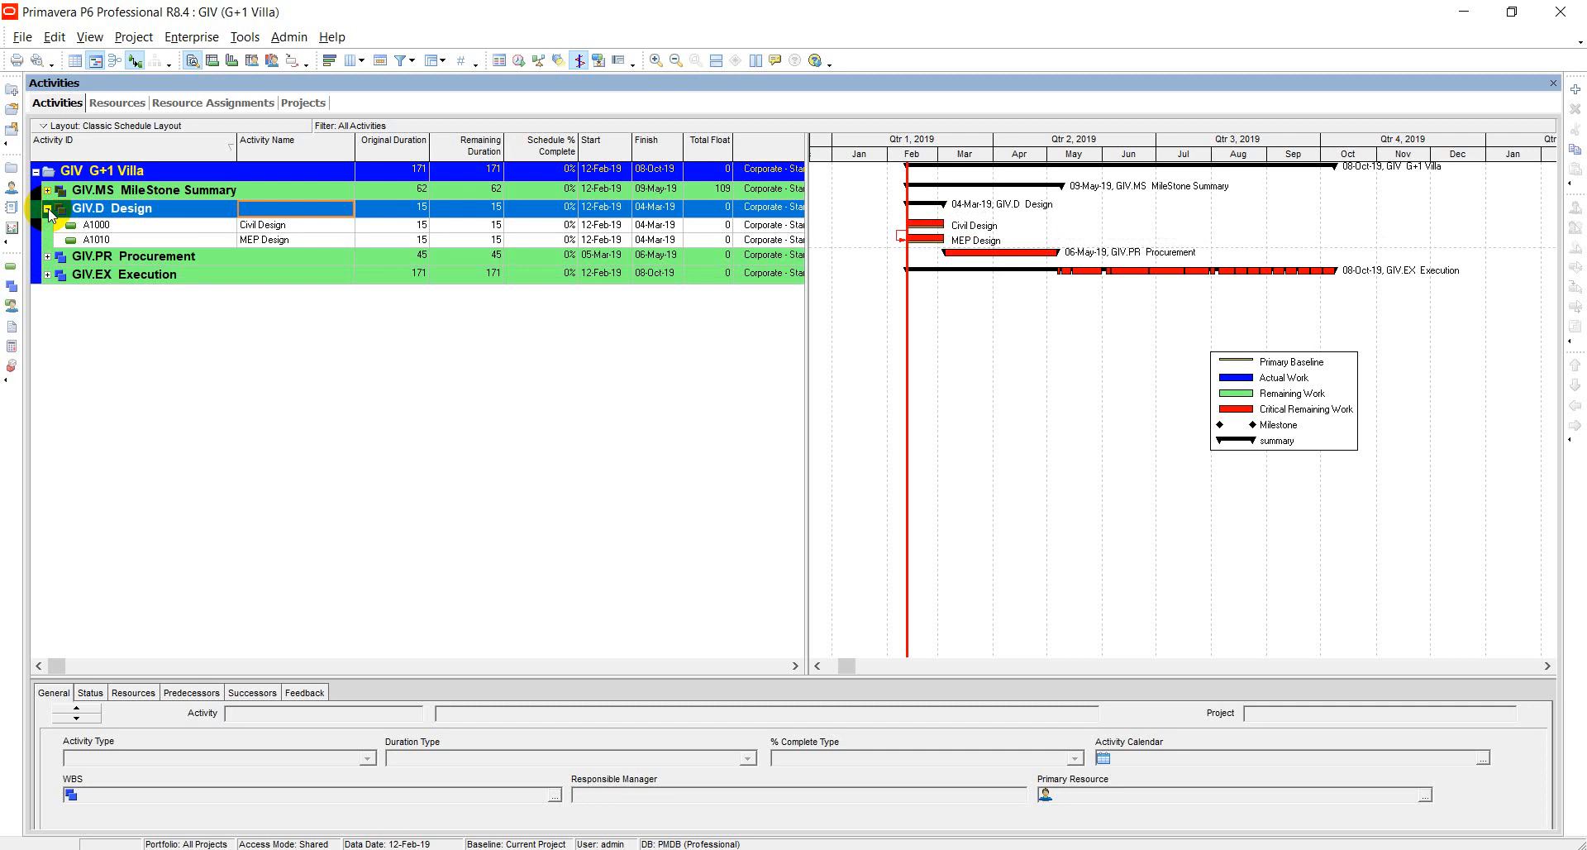
{"action": "left_click", "coordinate": [48, 210]}
{"action": "left_click", "coordinate": [47, 229]}
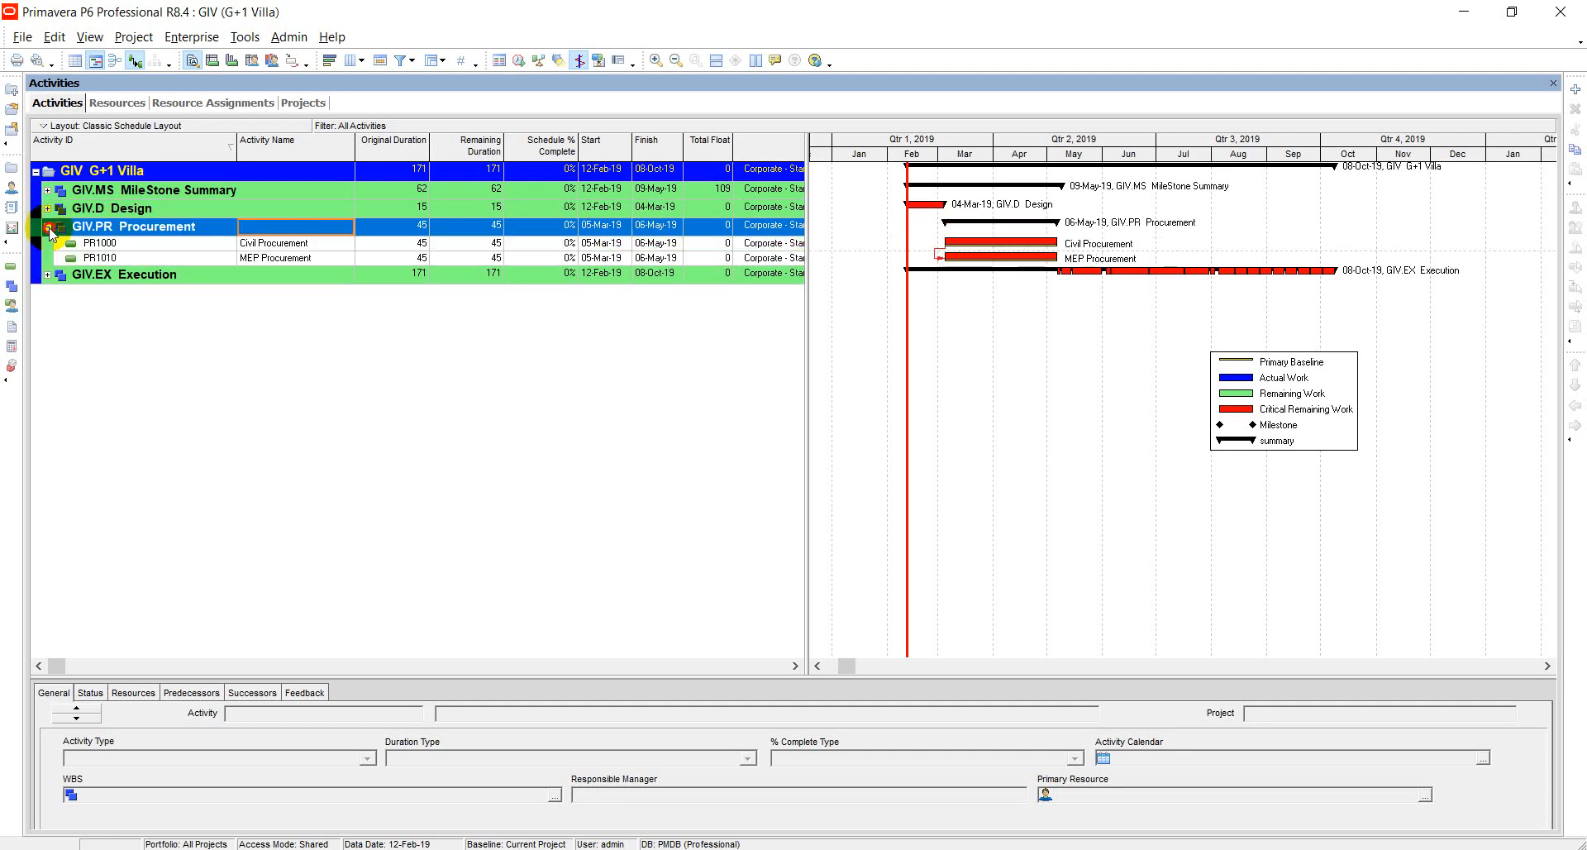
{"action": "left_click", "coordinate": [48, 227]}
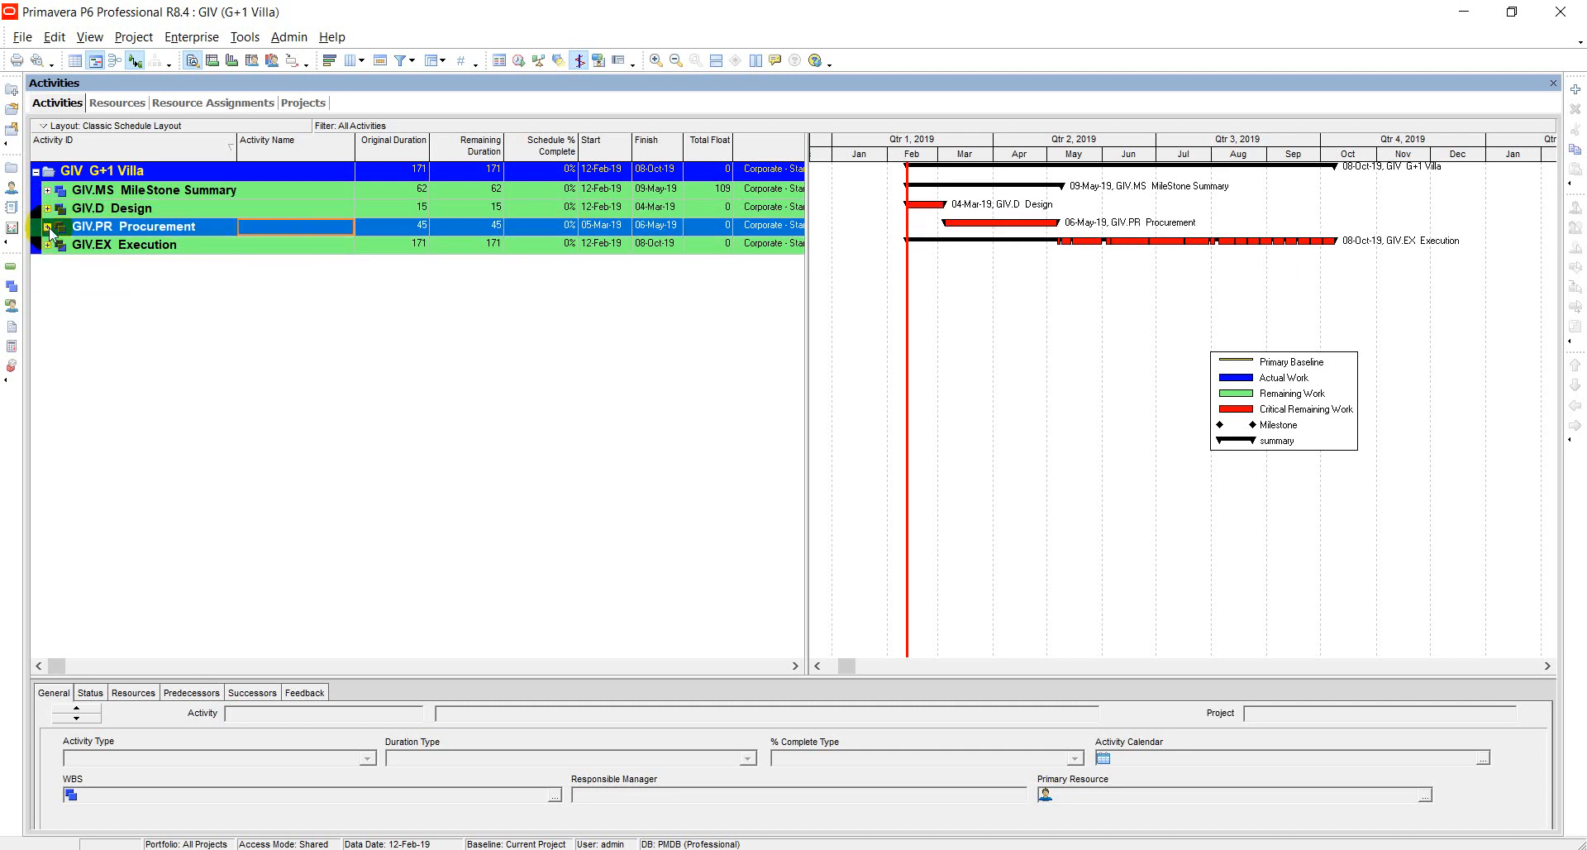
{"action": "left_click", "coordinate": [106, 219]}
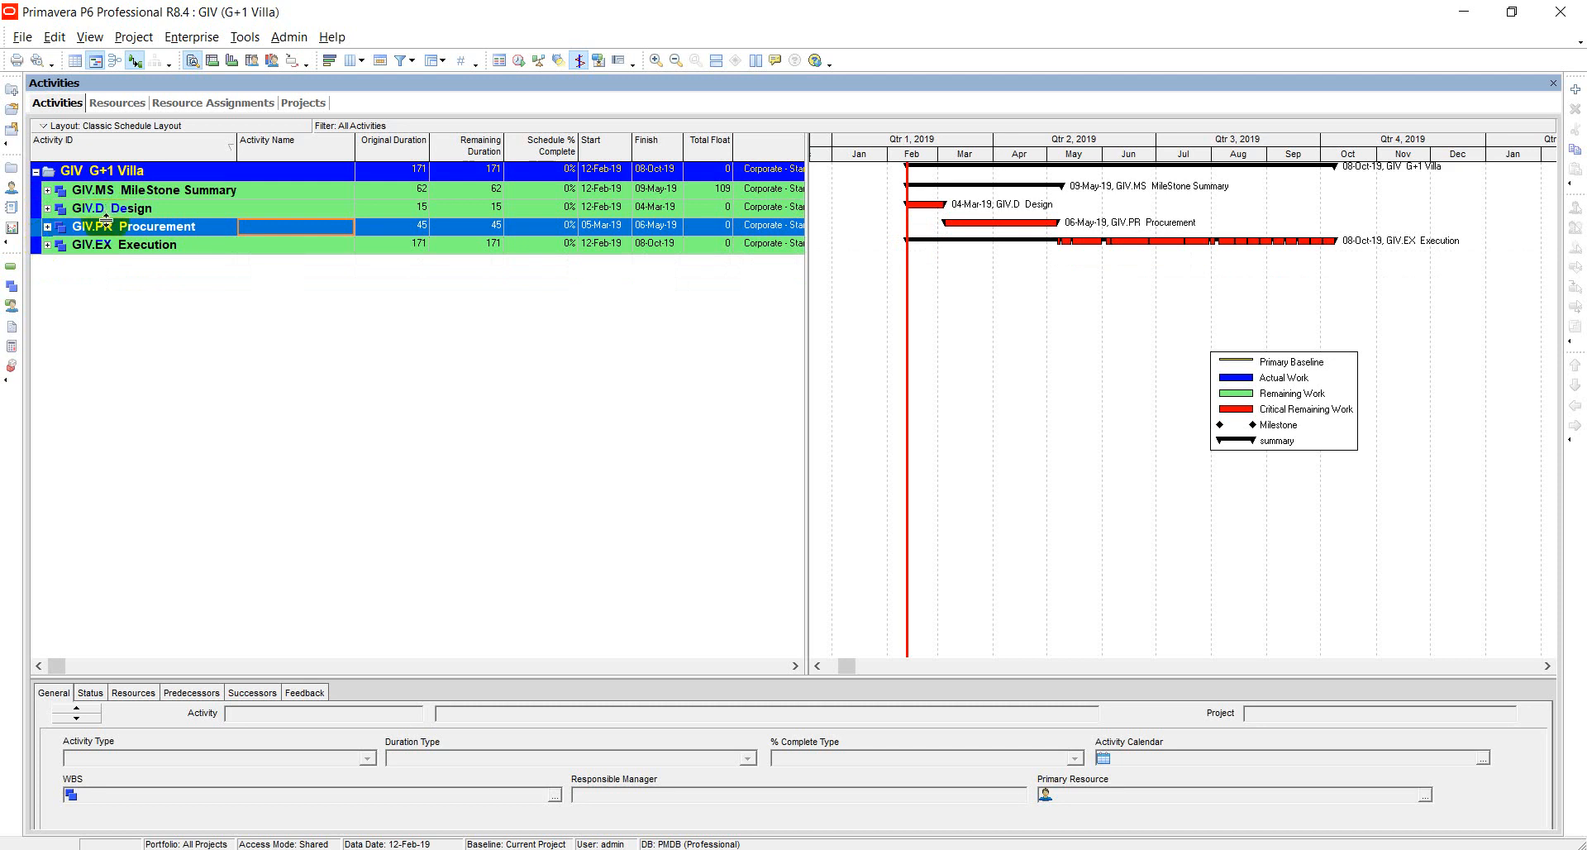
Expand the Execution group to its Civil, MEP and Hand Over subgroups
{"action": "left_click", "coordinate": [48, 248]}
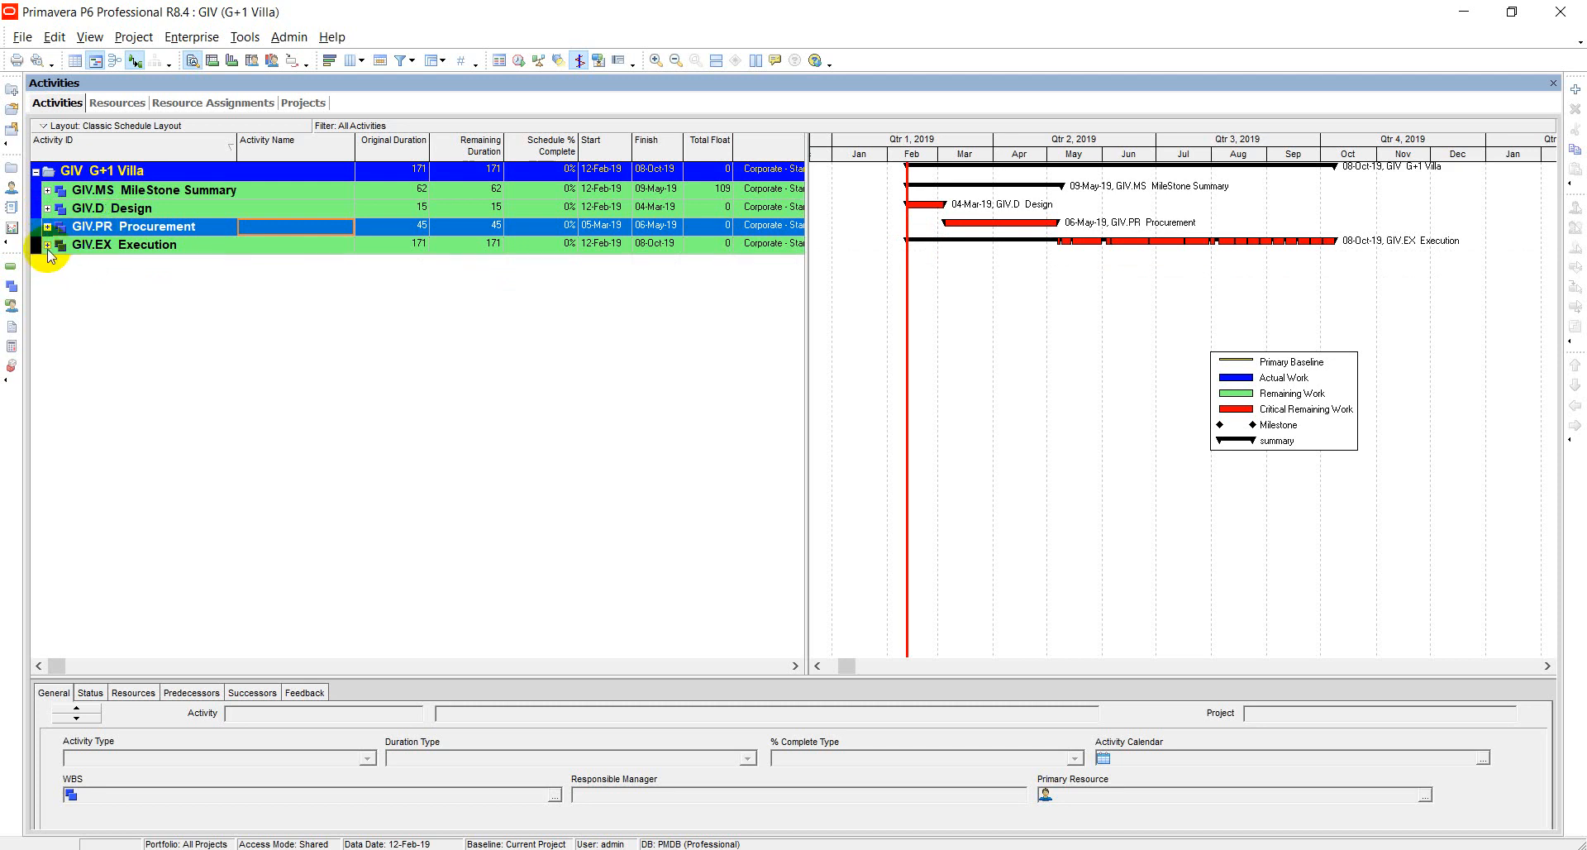
{"action": "left_click", "coordinate": [48, 247]}
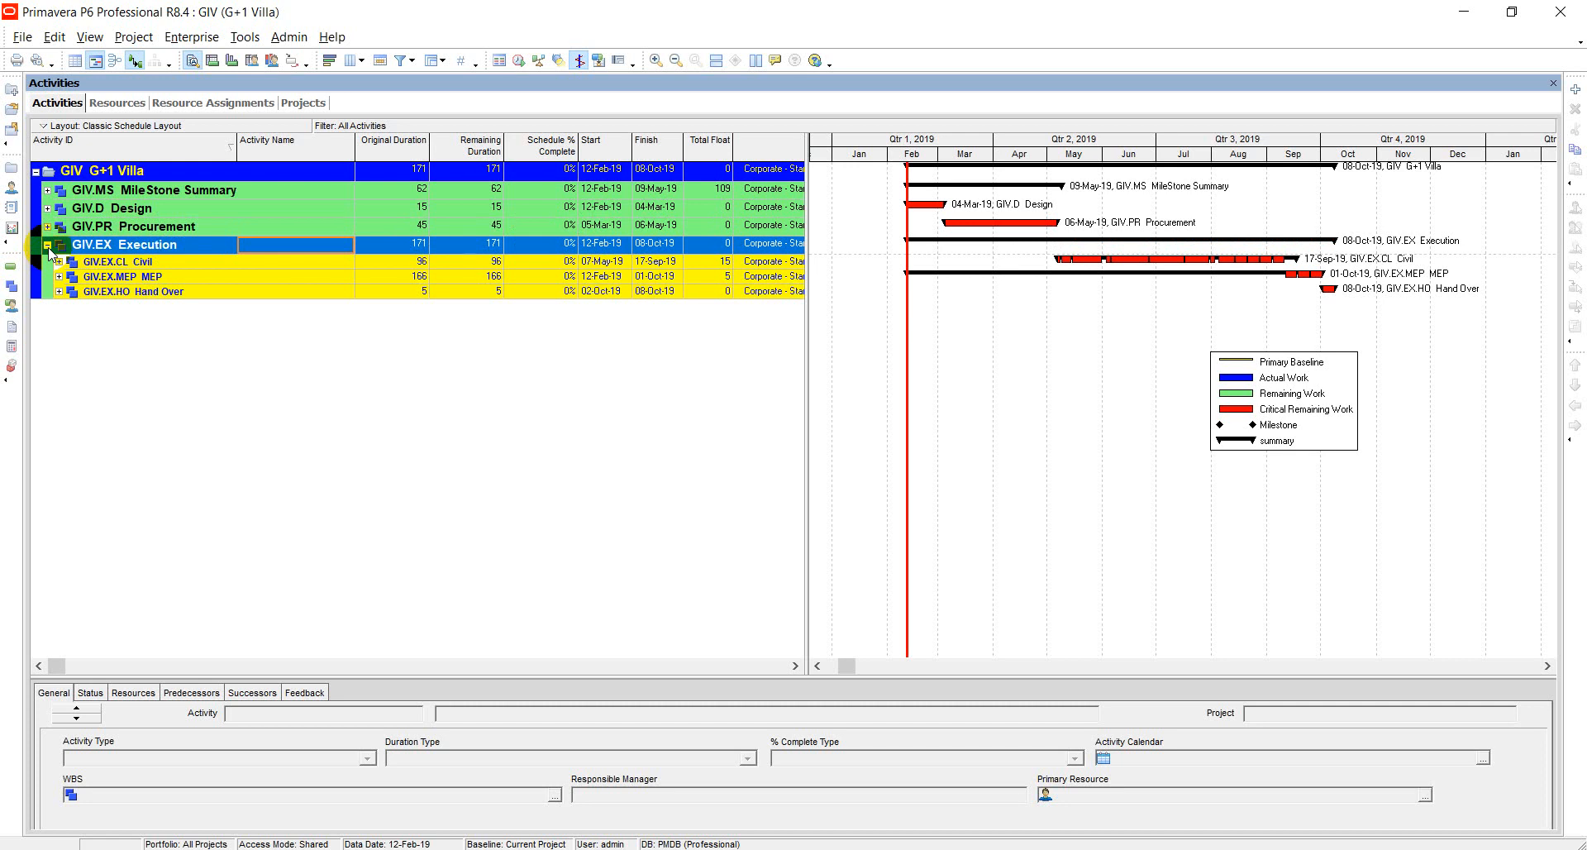
{"action": "left_click", "coordinate": [47, 246]}
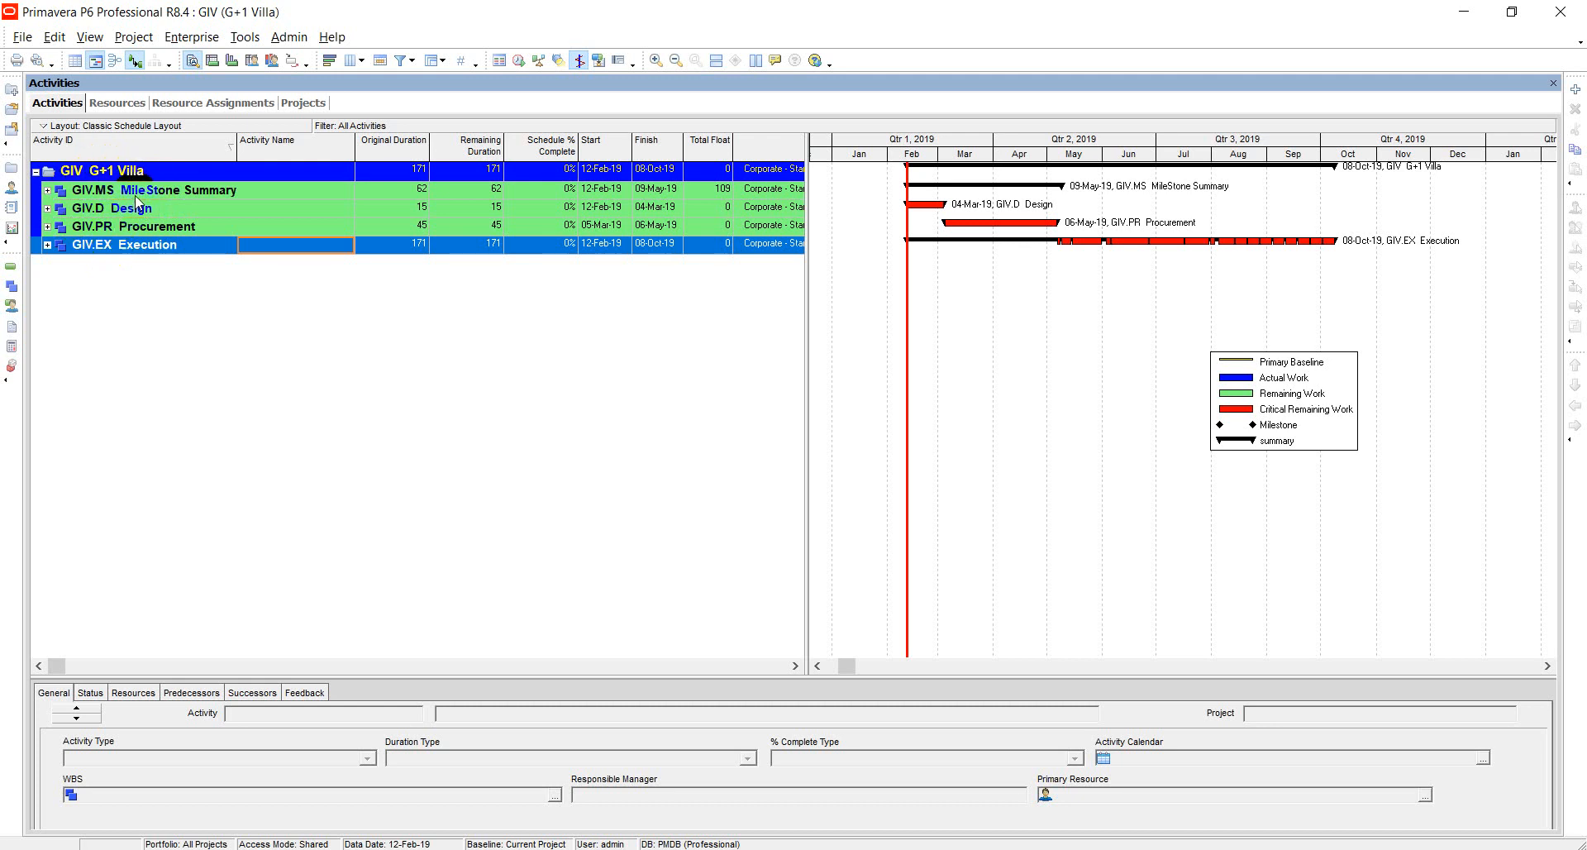
{"action": "left_click", "coordinate": [47, 245]}
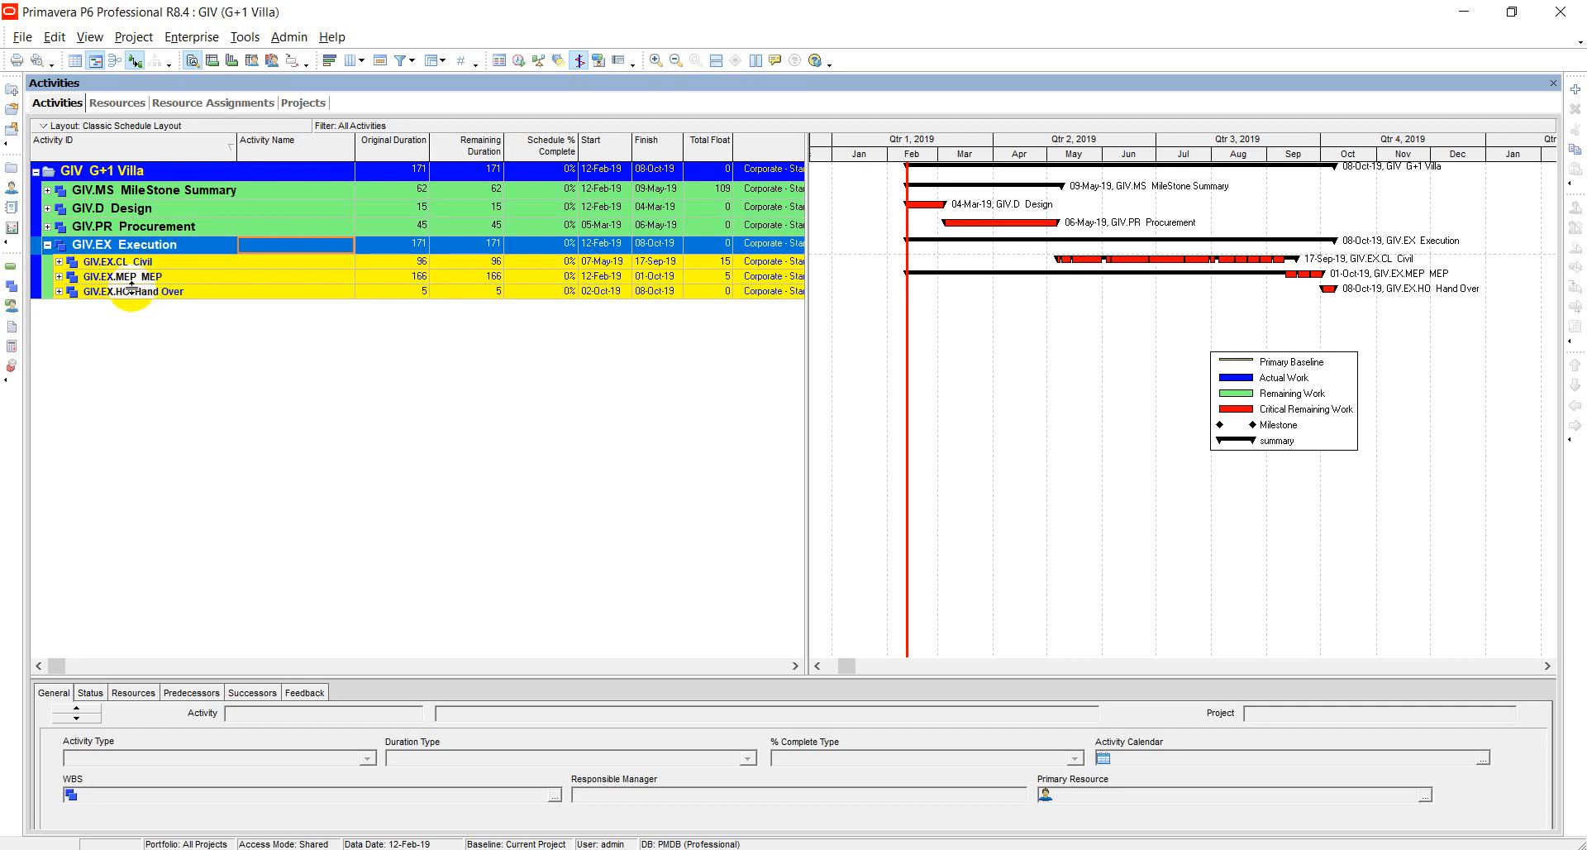
Expand Civil with its Sub Structure and Super Structure, MEP and Hand Over to activity level, and widen the activity table to show the full Calendar column
{"action": "left_click", "coordinate": [58, 262]}
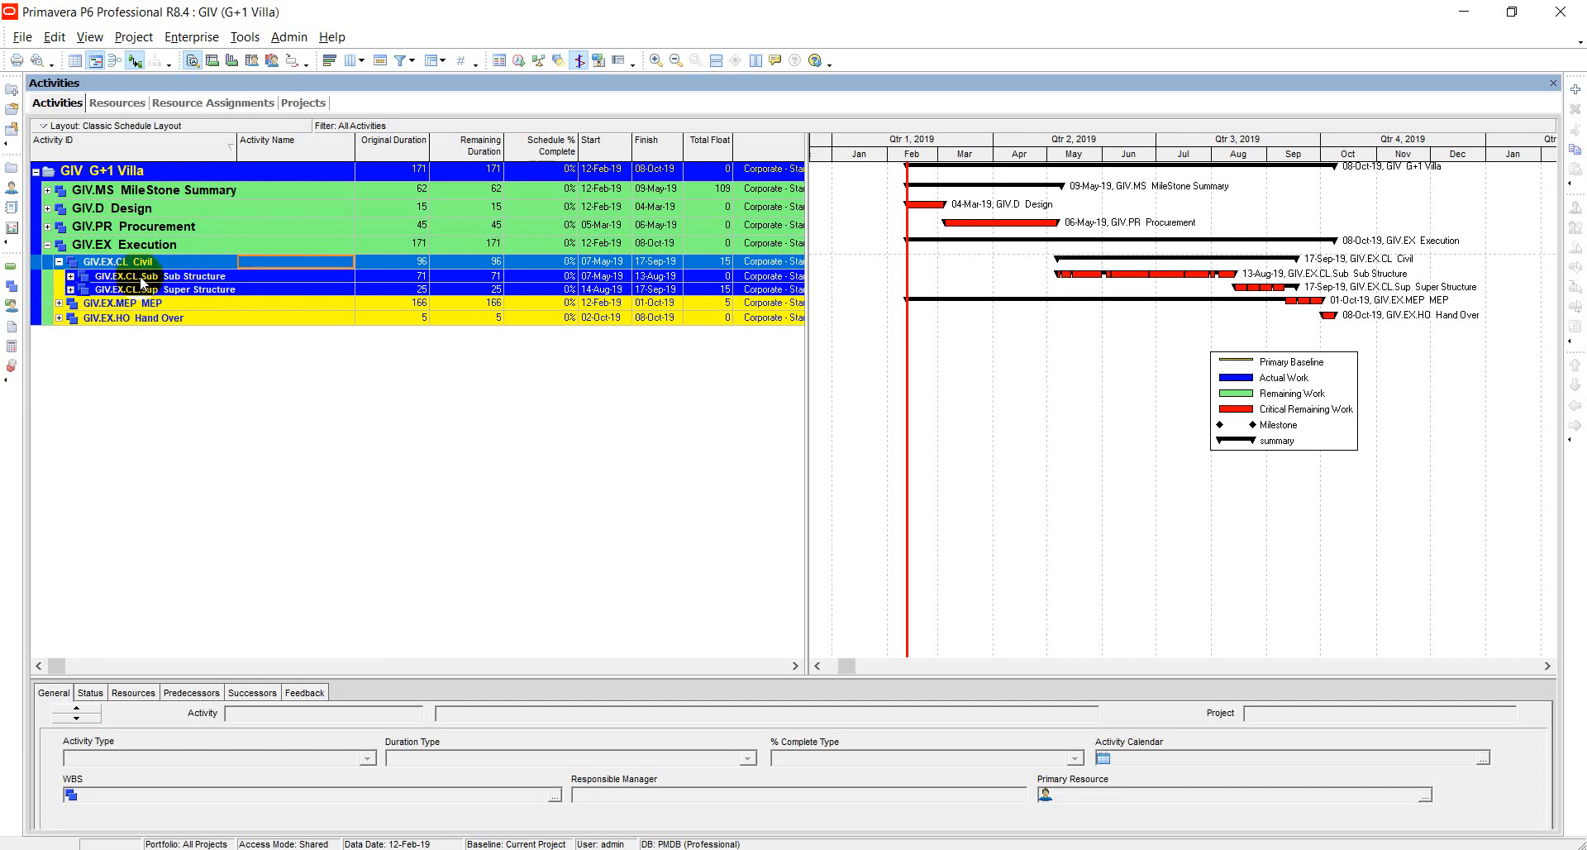
{"action": "left_click", "coordinate": [71, 279]}
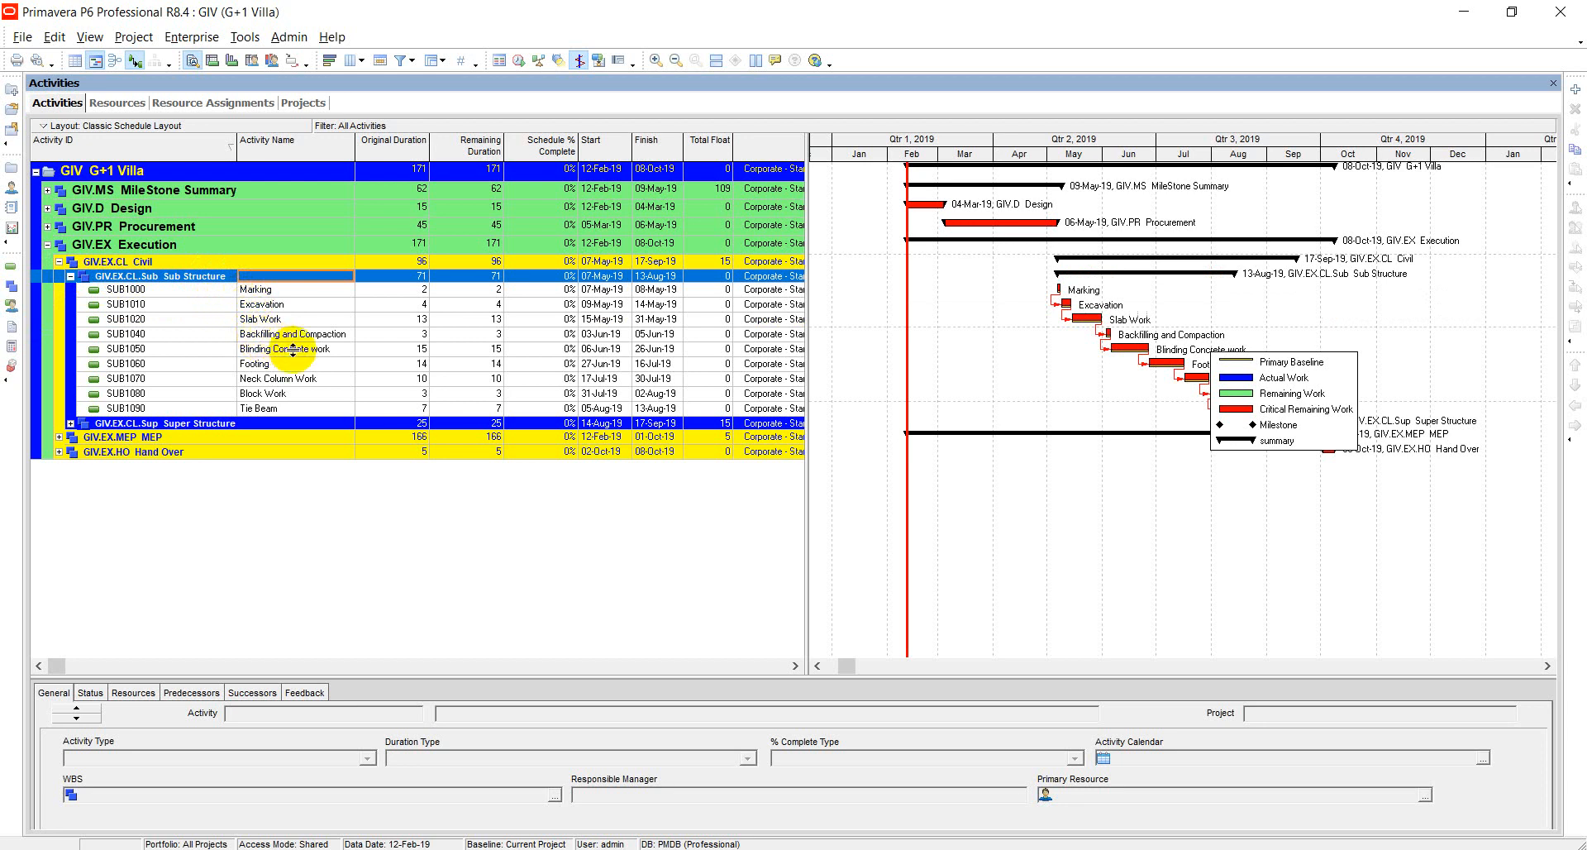
{"action": "left_click", "coordinate": [70, 423]}
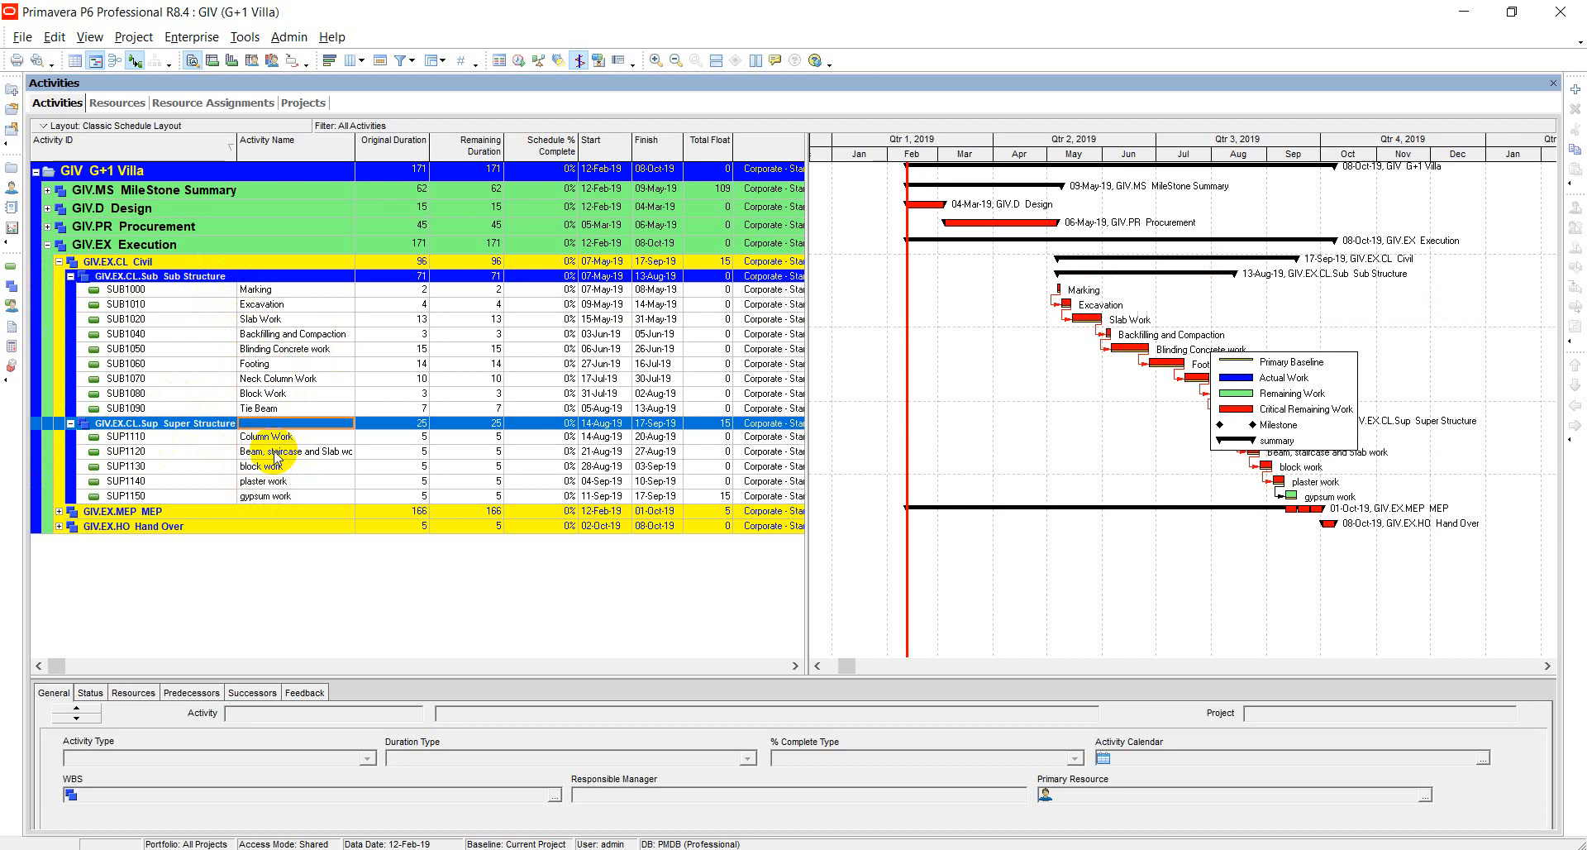
{"action": "left_click", "coordinate": [59, 511]}
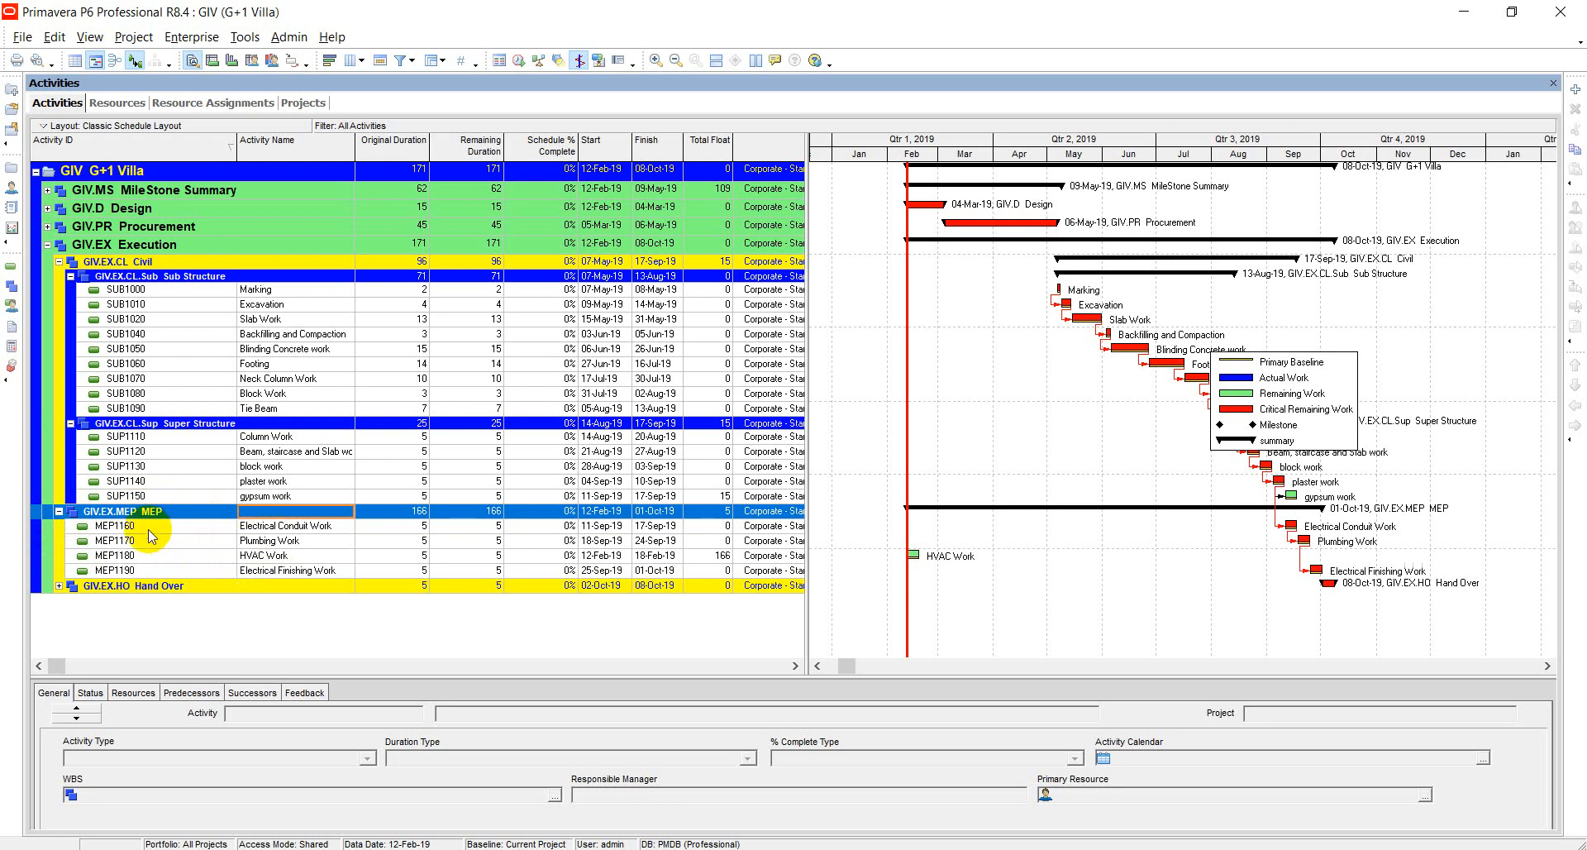
{"action": "left_click", "coordinate": [59, 586]}
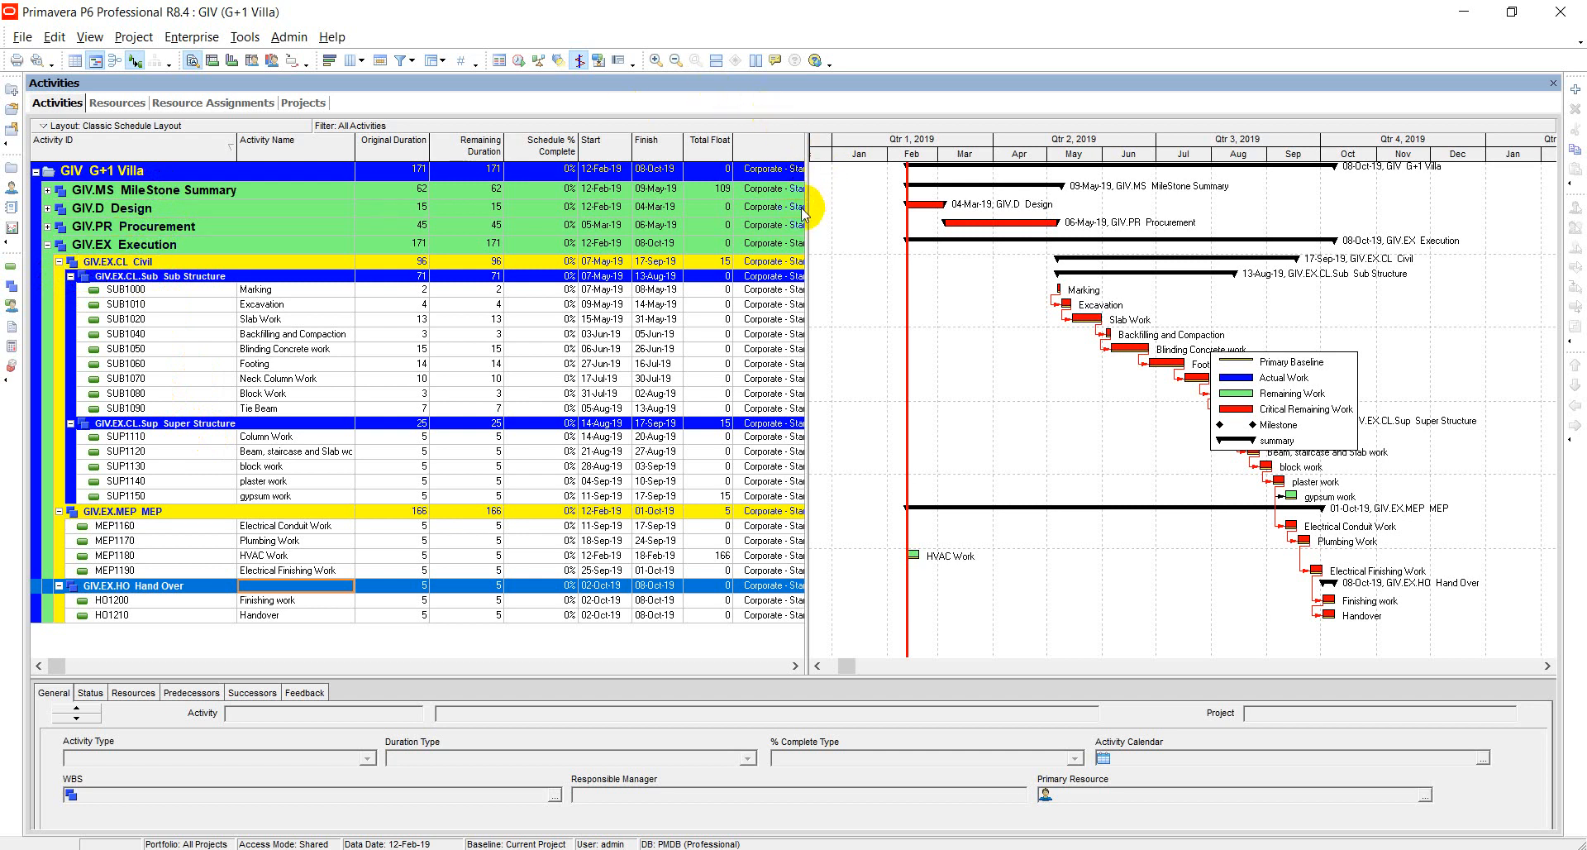
{"action": "left_click_drag", "start_coordinate": [807, 216], "coordinate": [951, 220]}
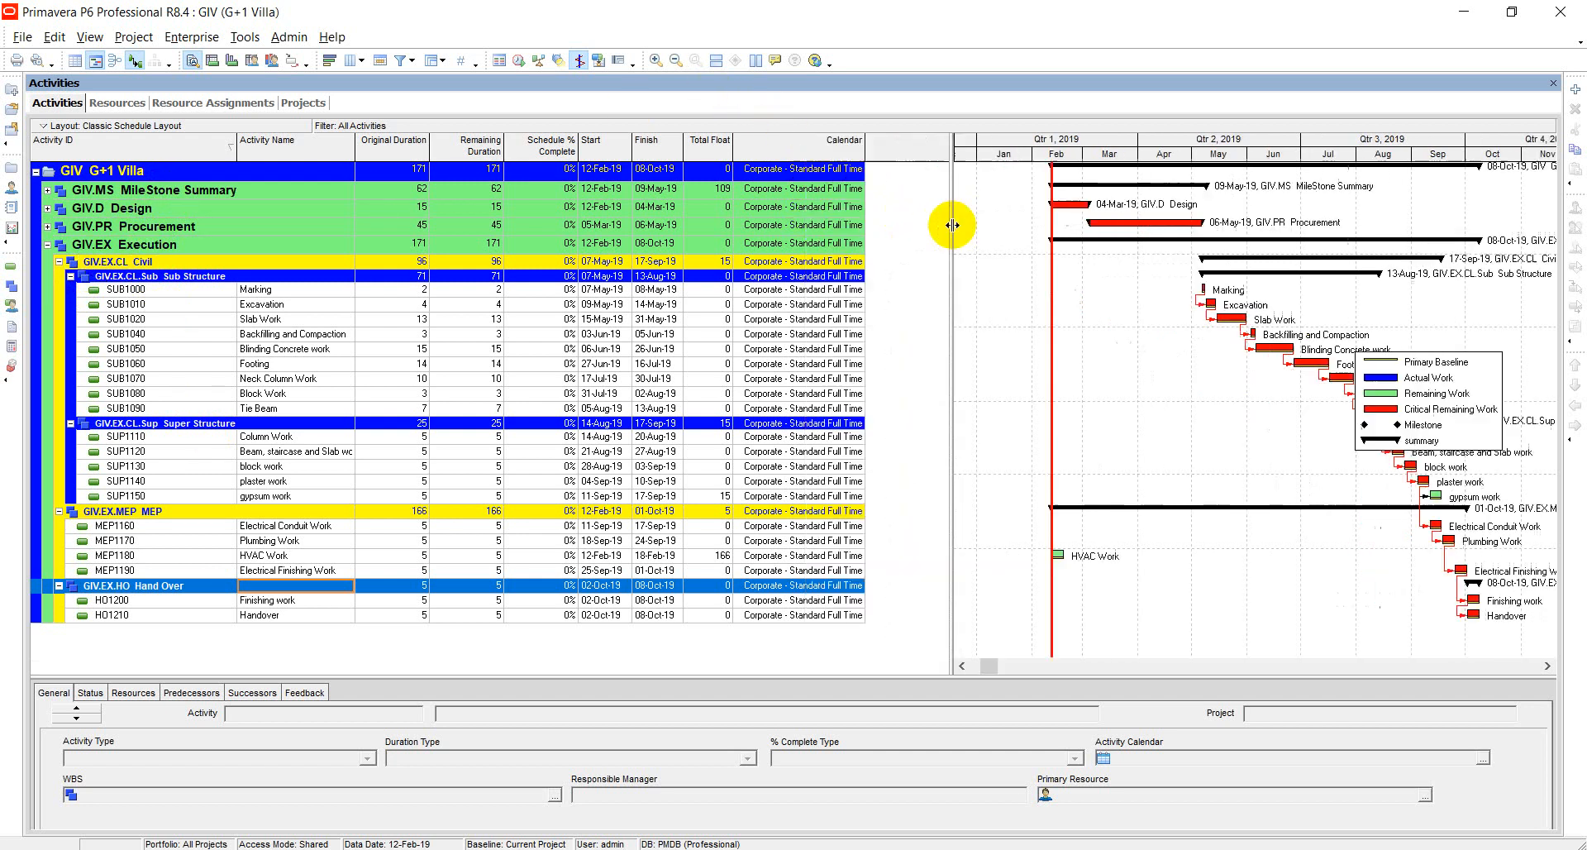
Apply the default Critical filter to the activities in the current layout
{"action": "left_click", "coordinate": [408, 61]}
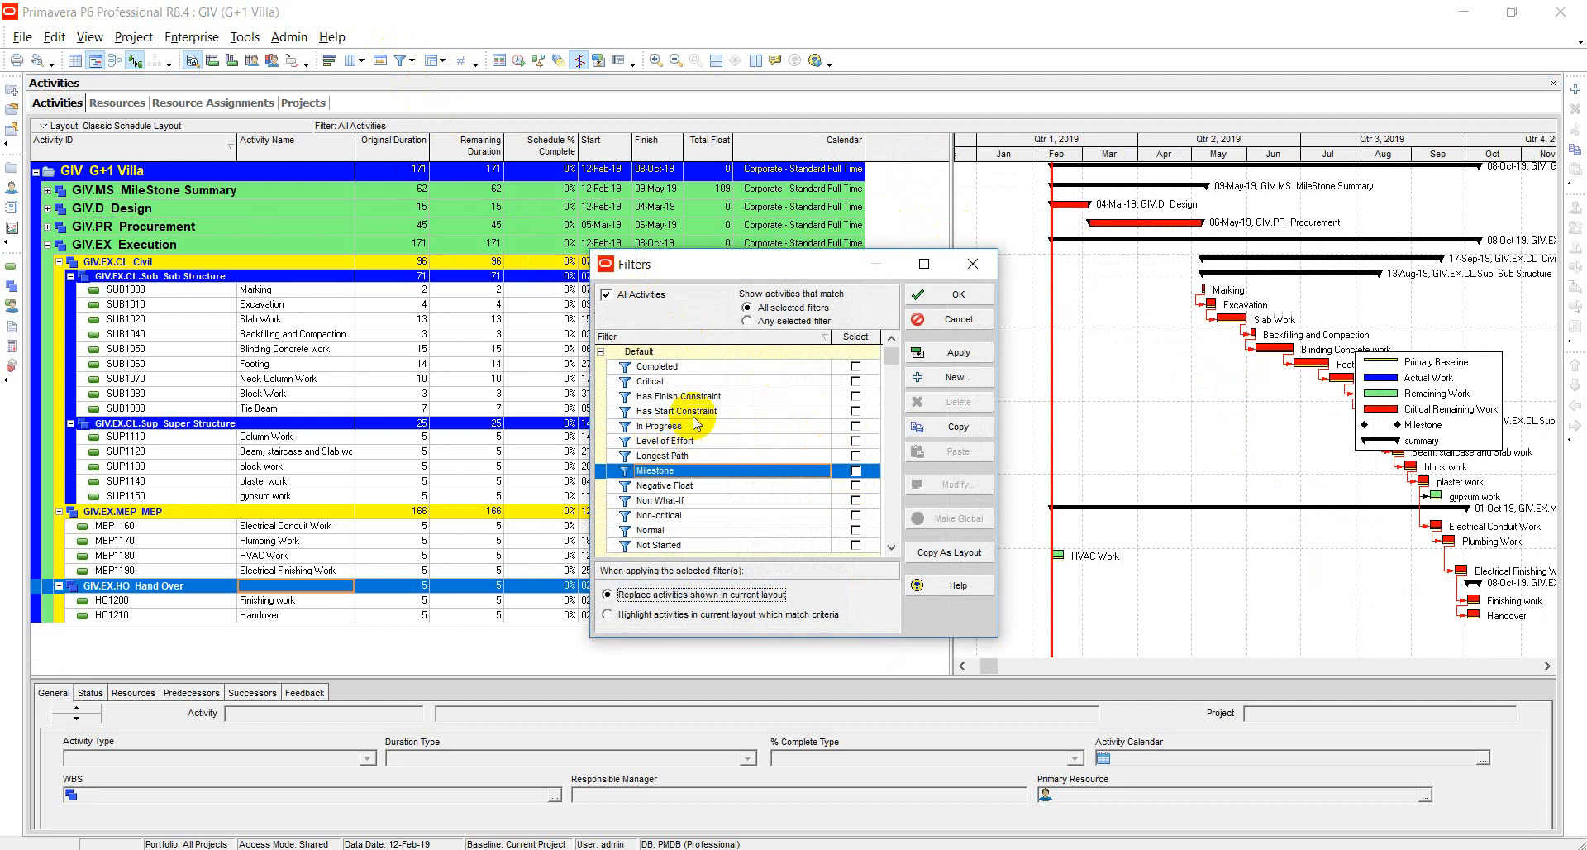
{"action": "left_click", "coordinate": [856, 381]}
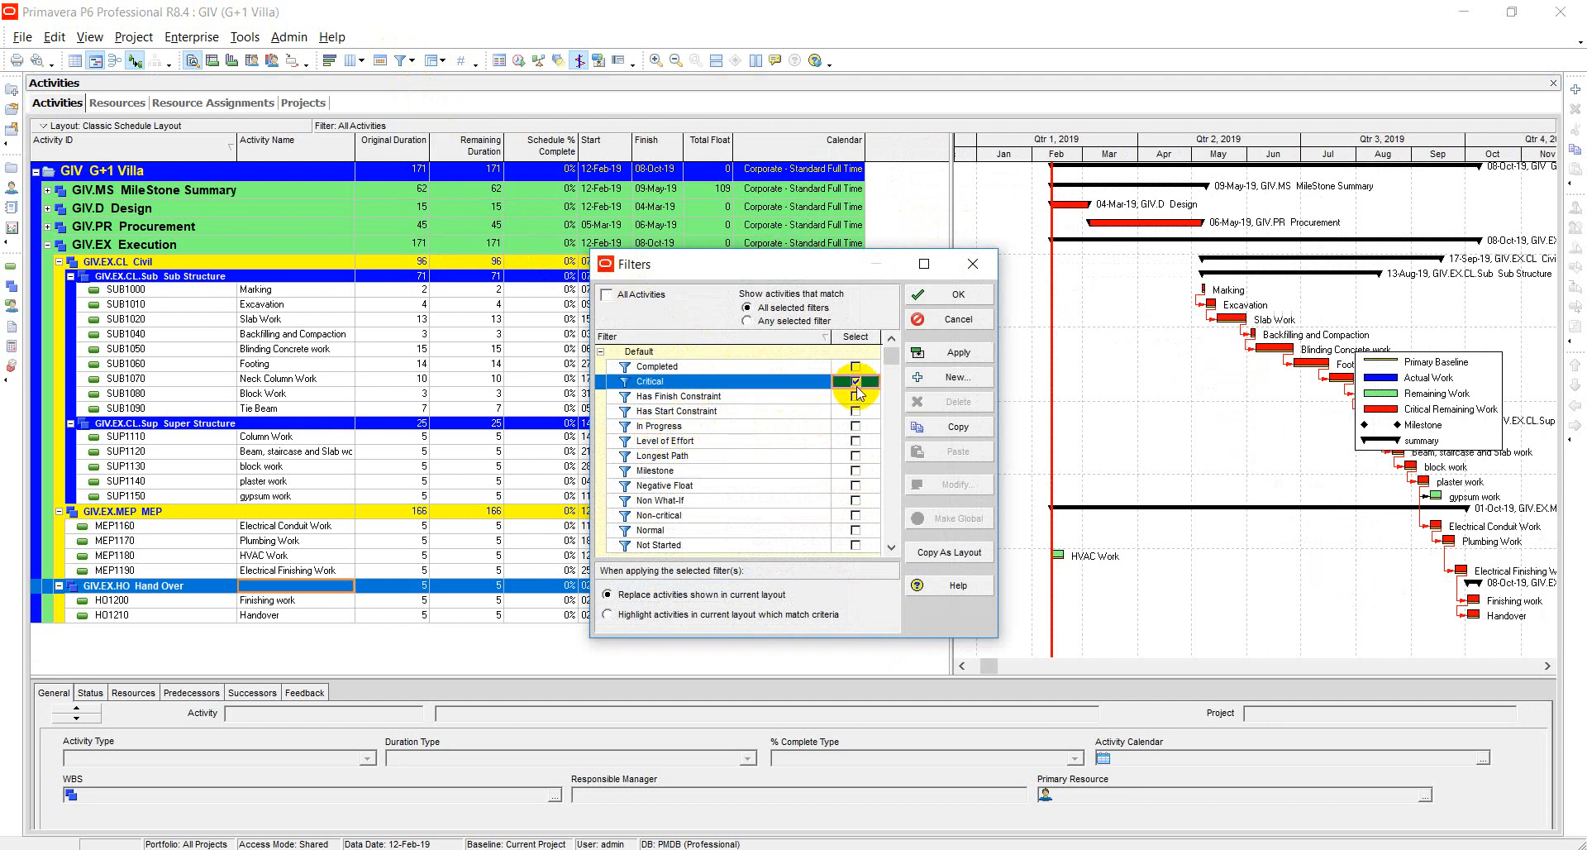
{"action": "left_click", "coordinate": [959, 352]}
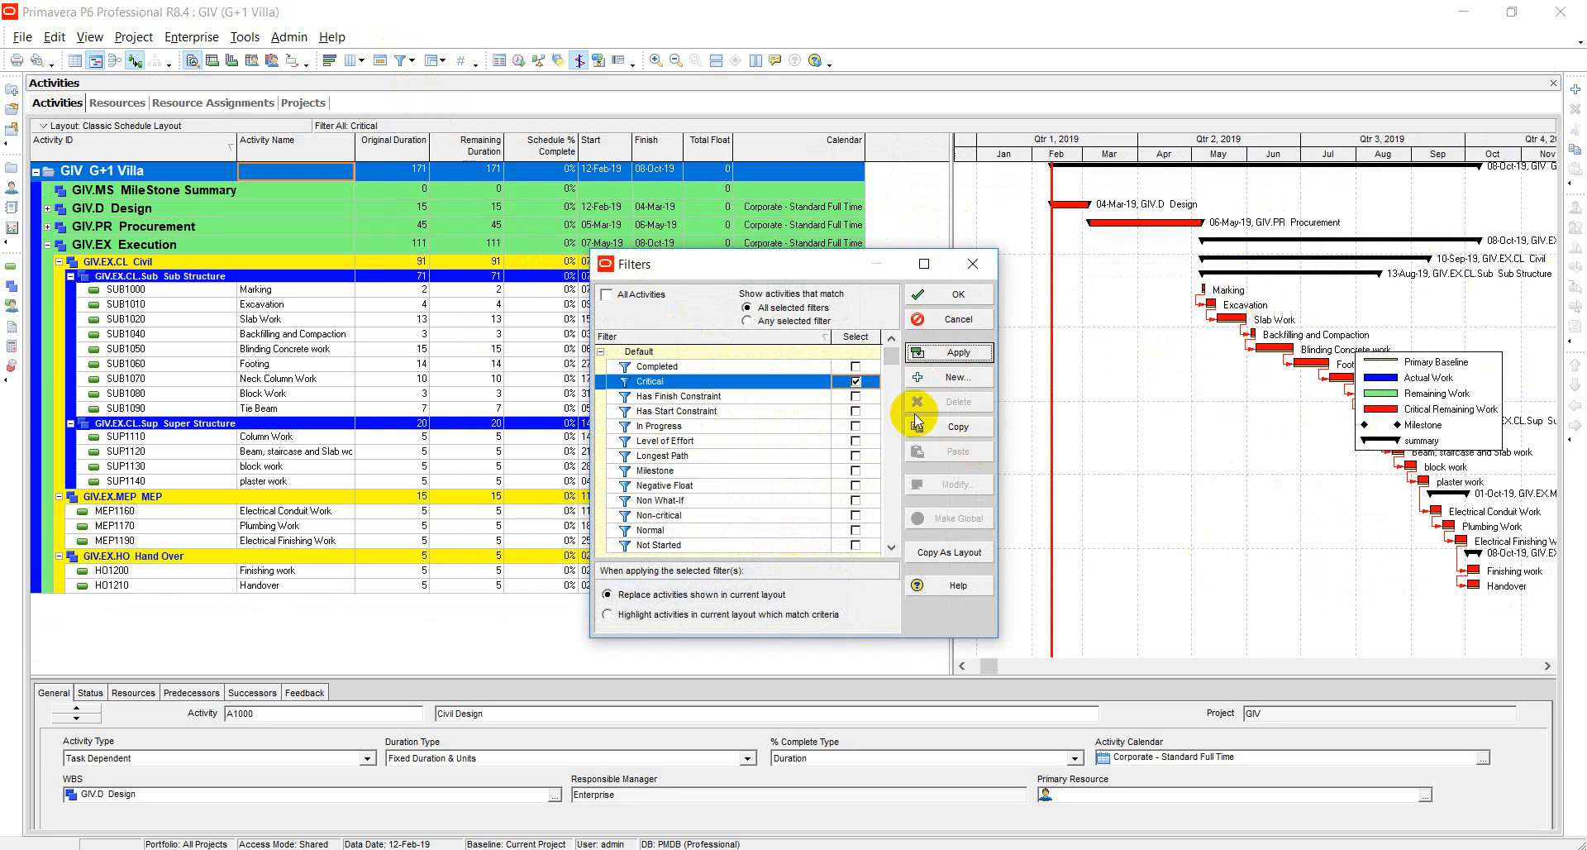
Replace the Critical filter with the default Milestone filter and close the Filters dialog
{"action": "left_click", "coordinate": [856, 382]}
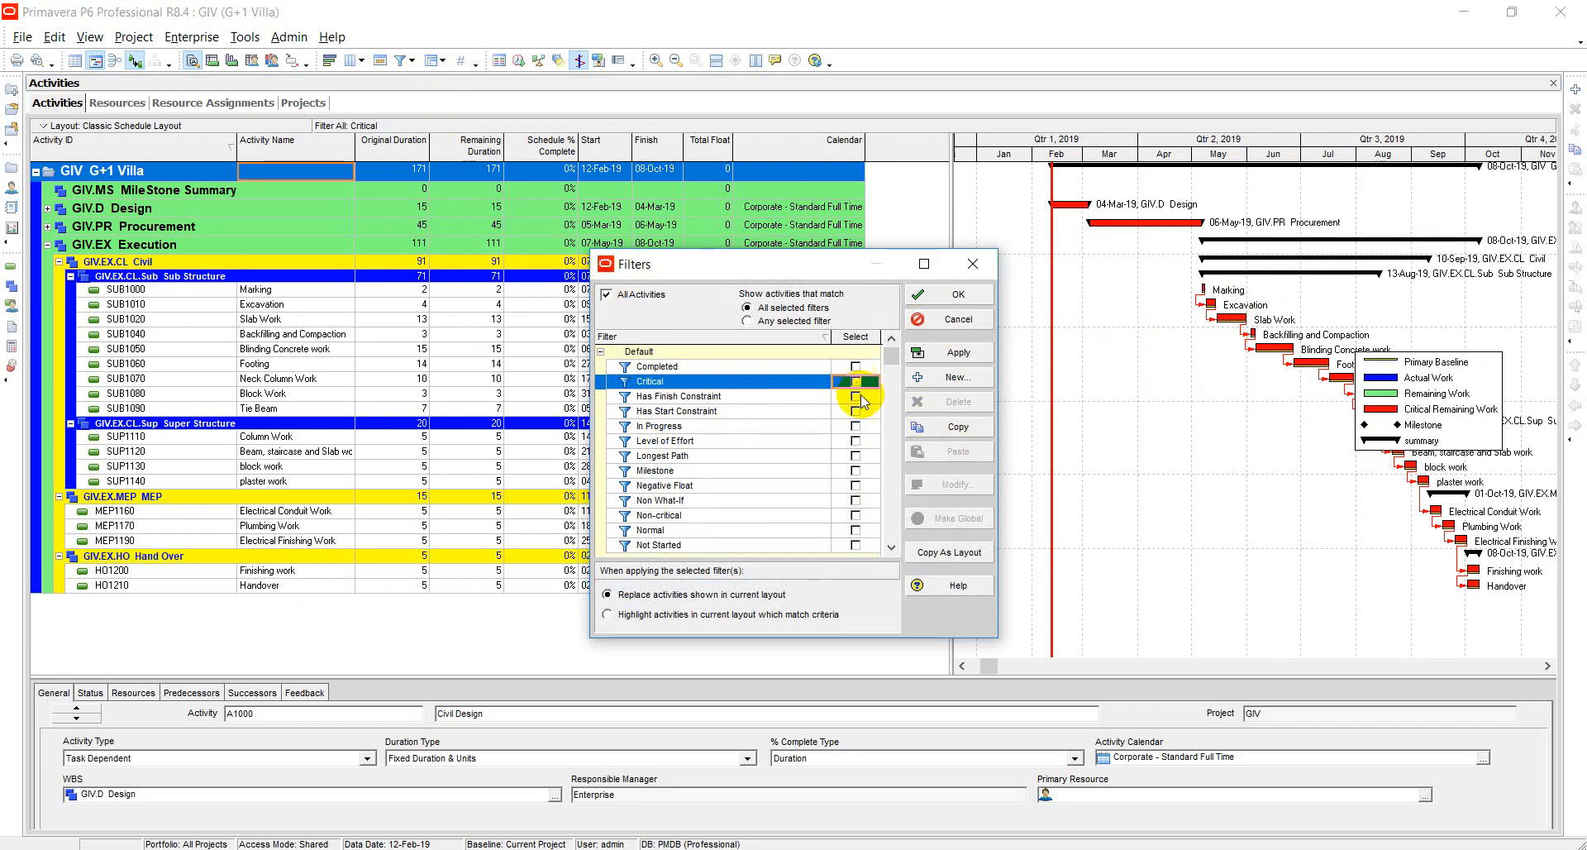
{"action": "left_click", "coordinate": [857, 471]}
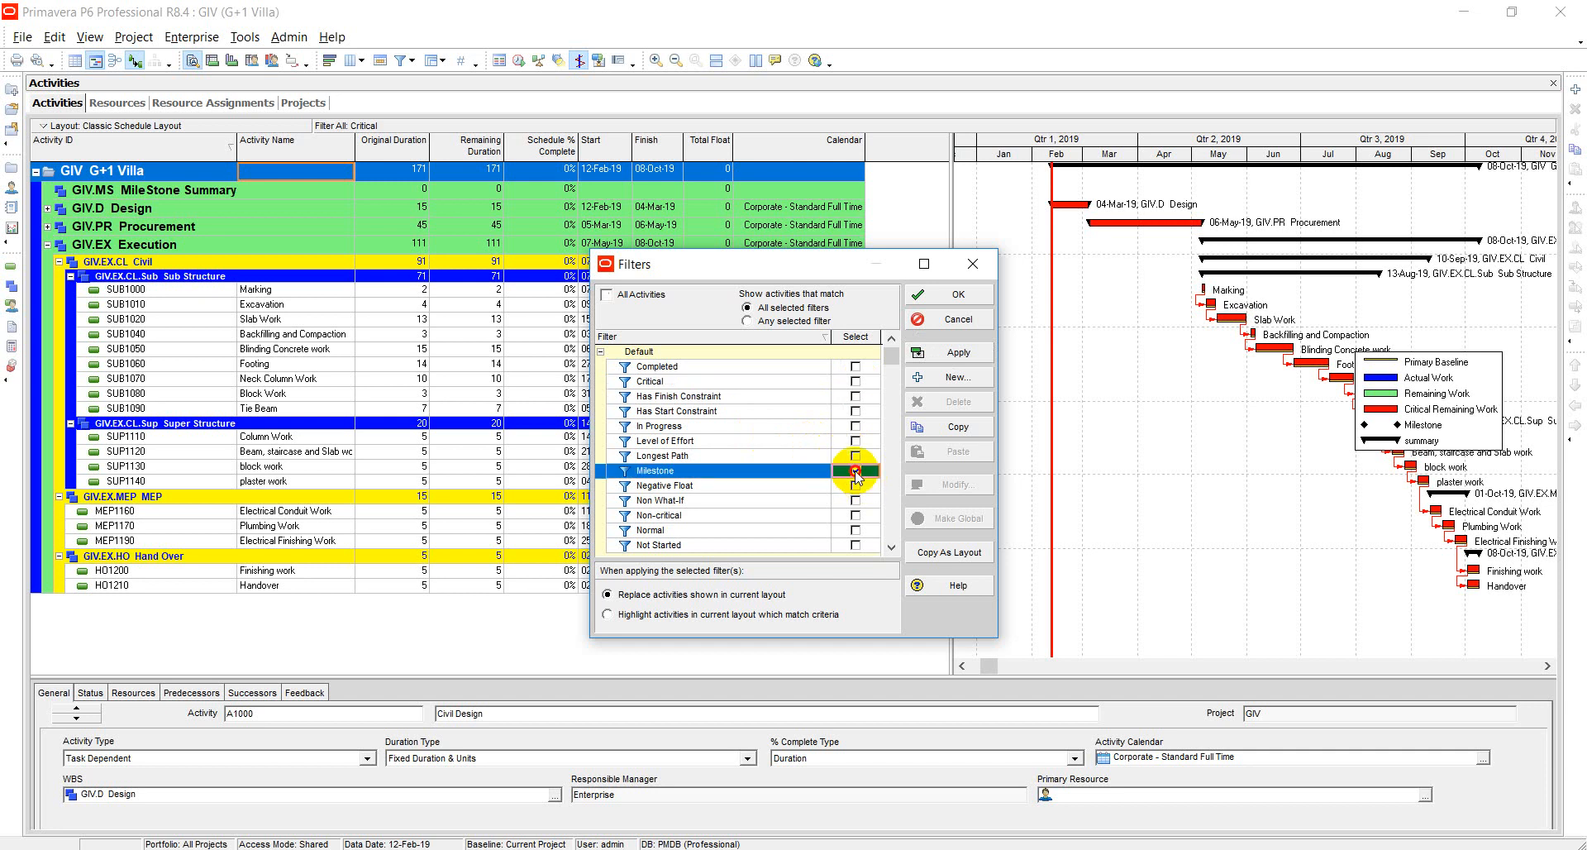
{"action": "left_click", "coordinate": [953, 353]}
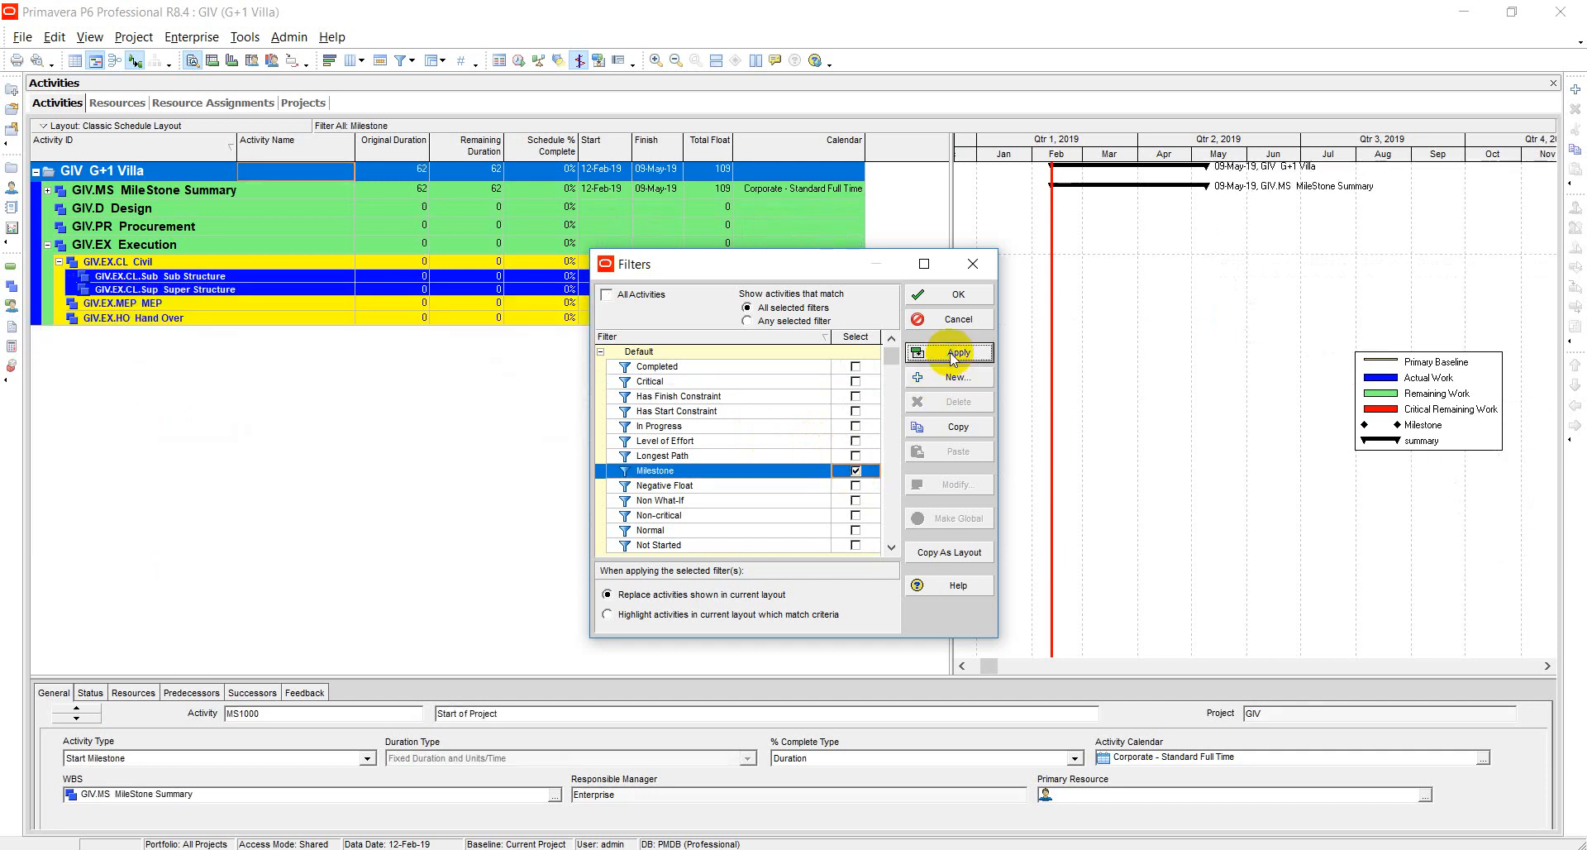
{"action": "left_click", "coordinate": [938, 301]}
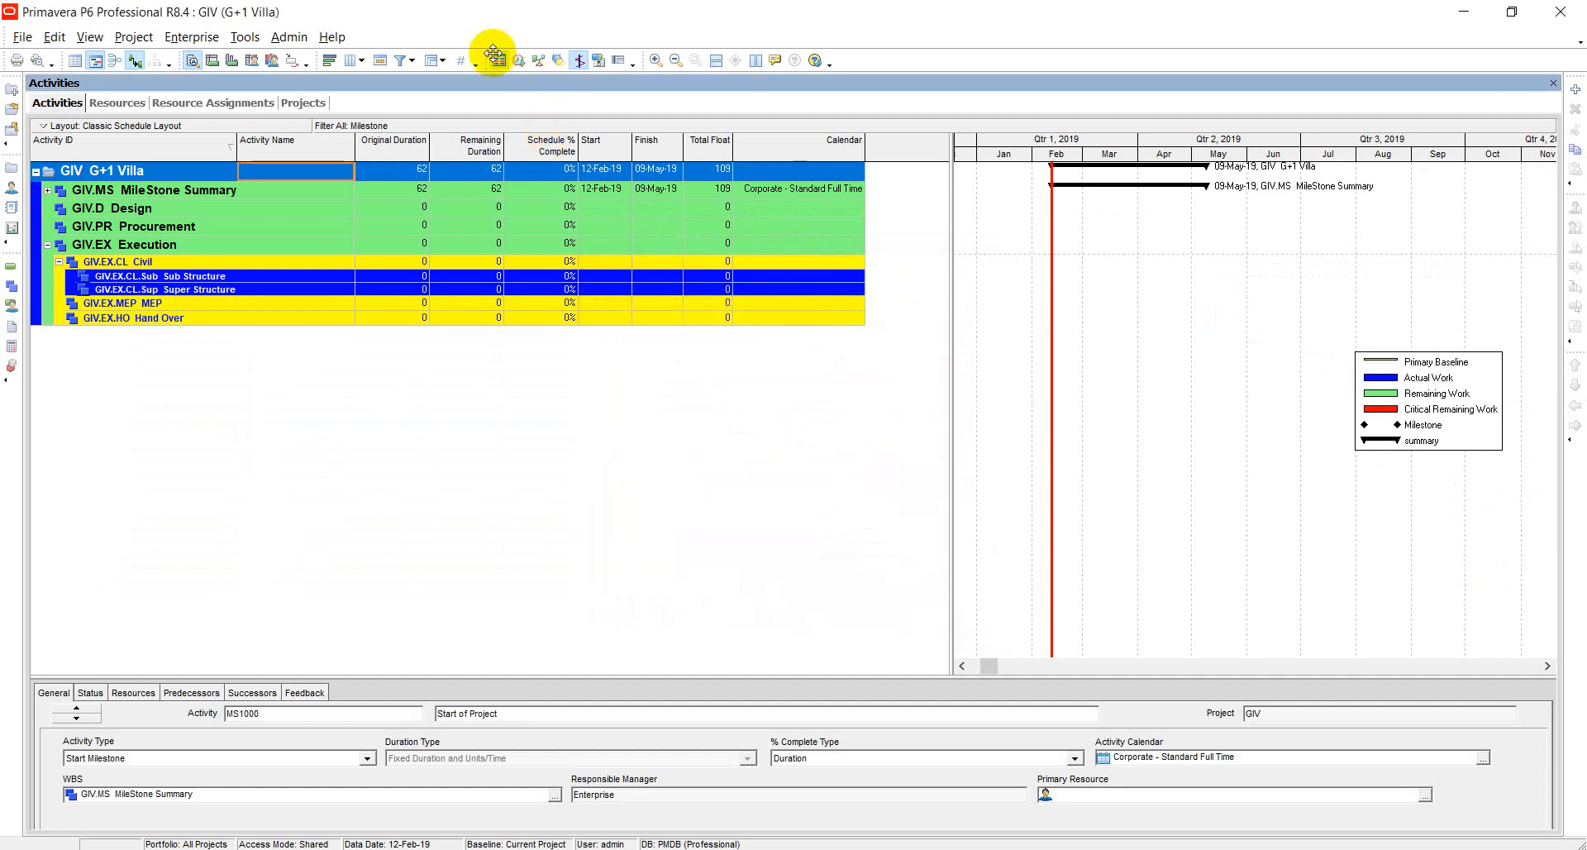
Set the activity filter back to All Activities
{"action": "left_click", "coordinate": [403, 59]}
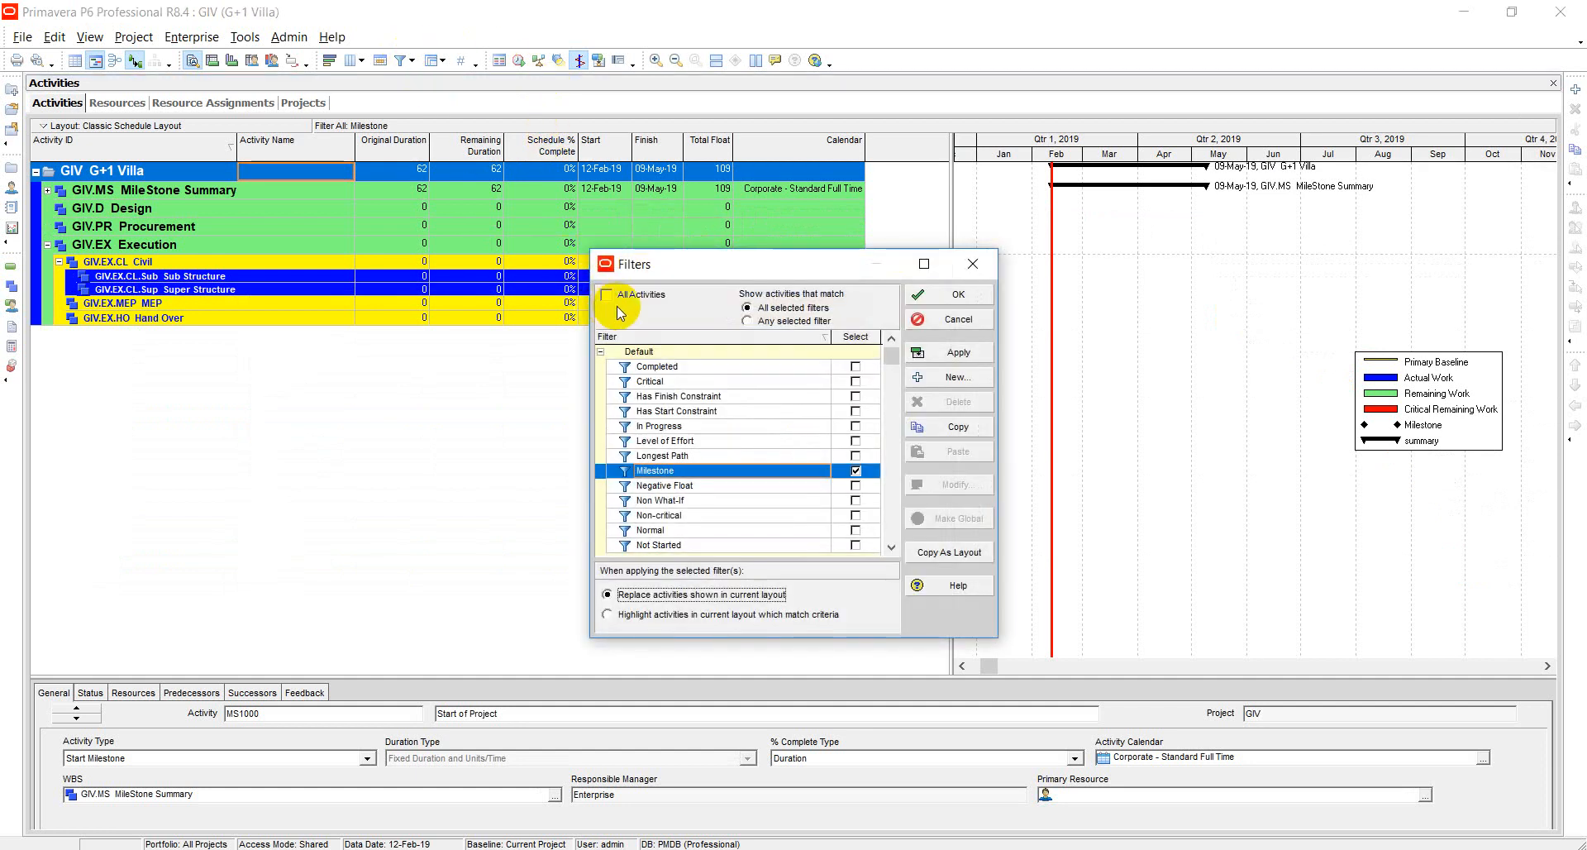
{"action": "left_click", "coordinate": [618, 295]}
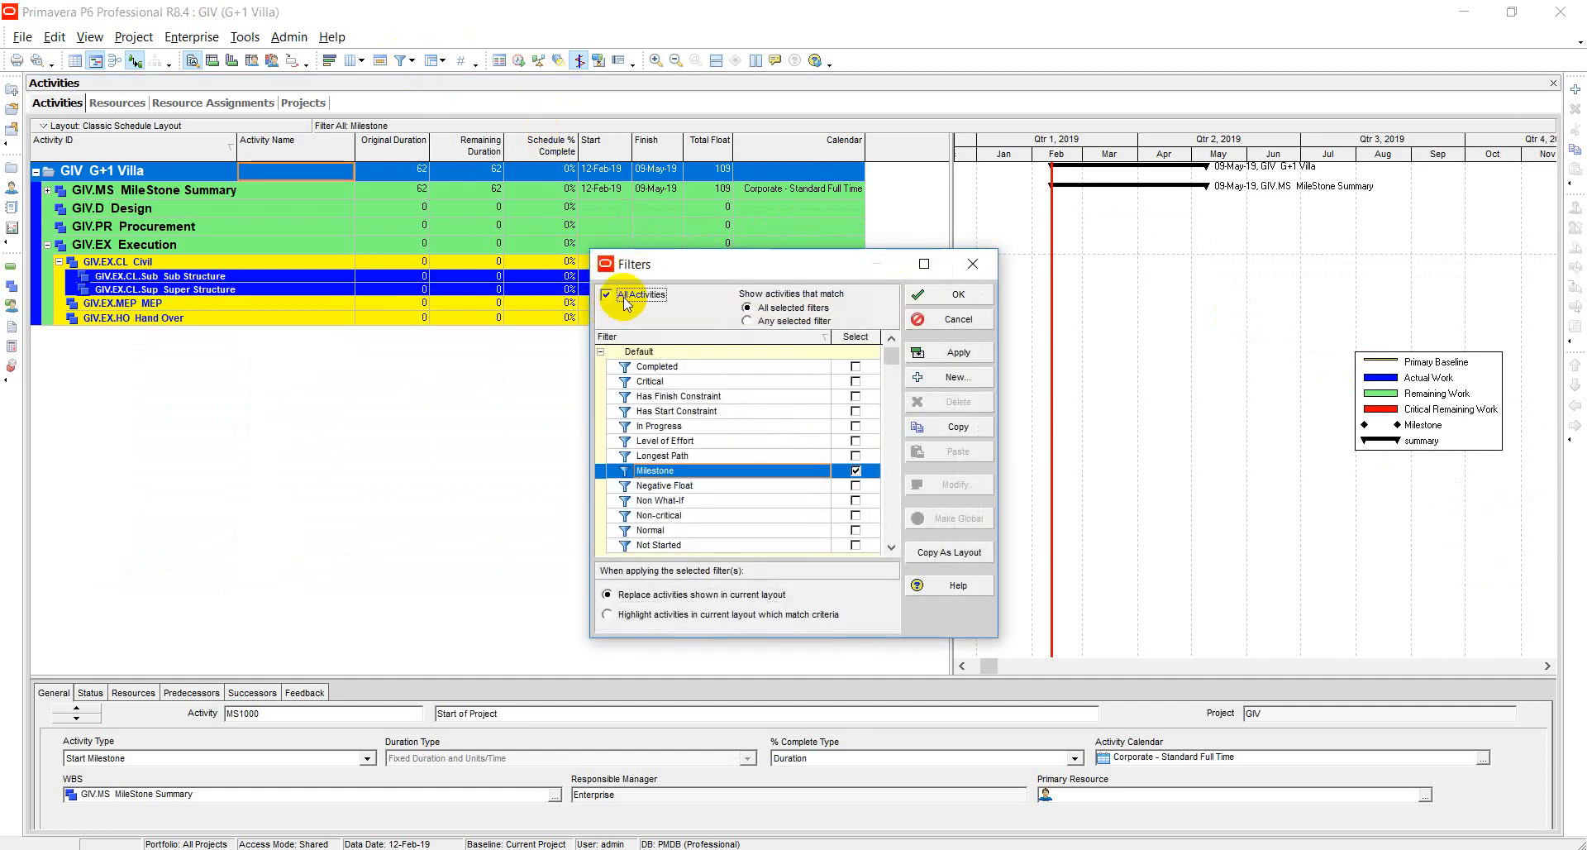
{"action": "left_click", "coordinate": [957, 352]}
{"action": "left_click", "coordinate": [948, 299]}
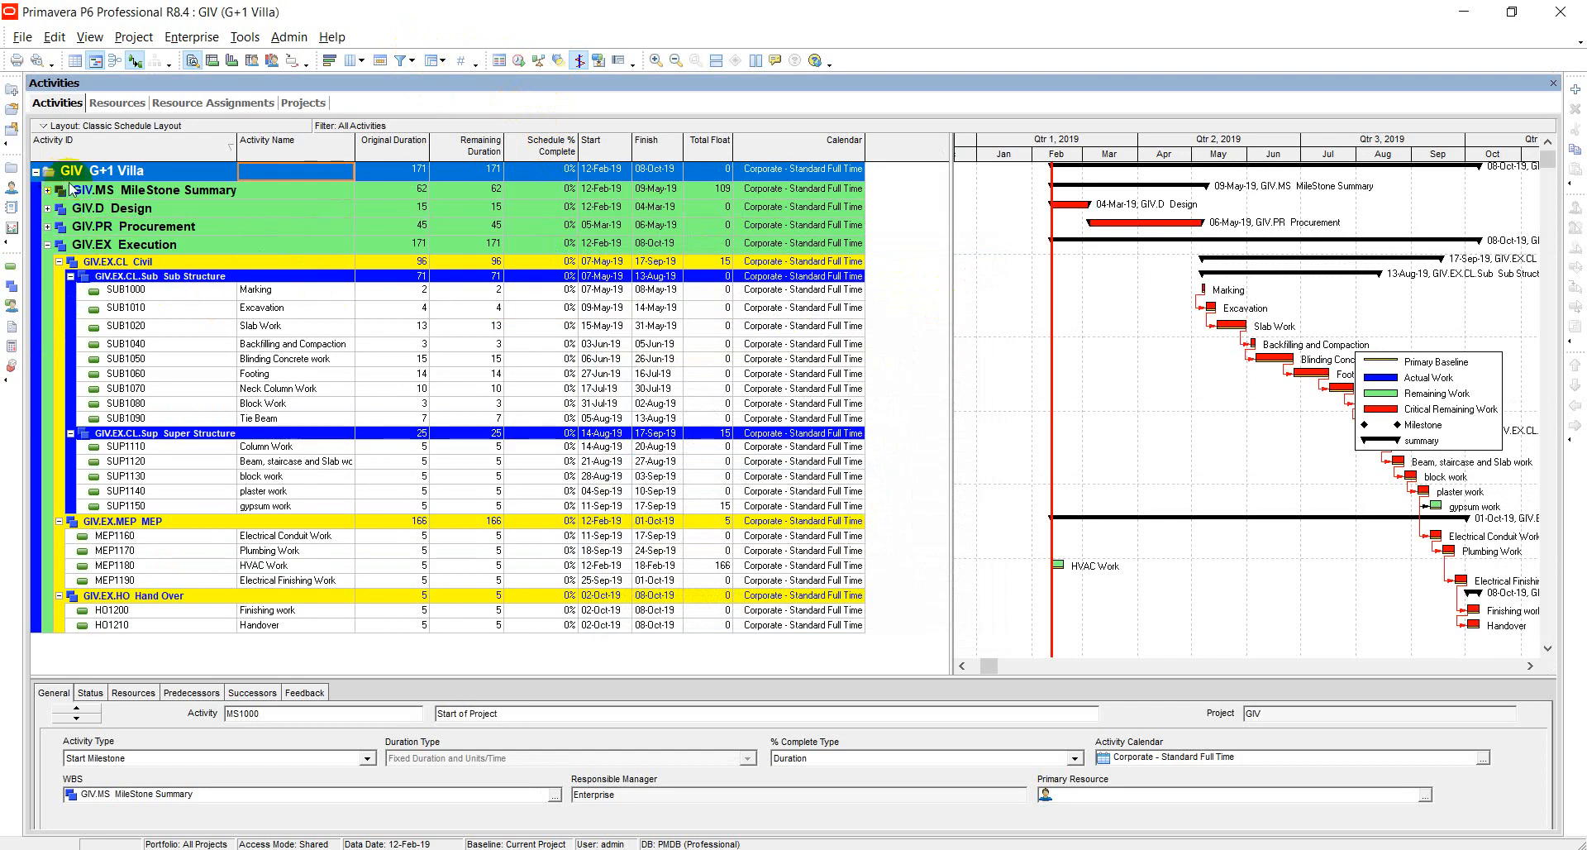
Filter the current layout to milestones only with the default Milestone filter
{"action": "left_click", "coordinate": [403, 60]}
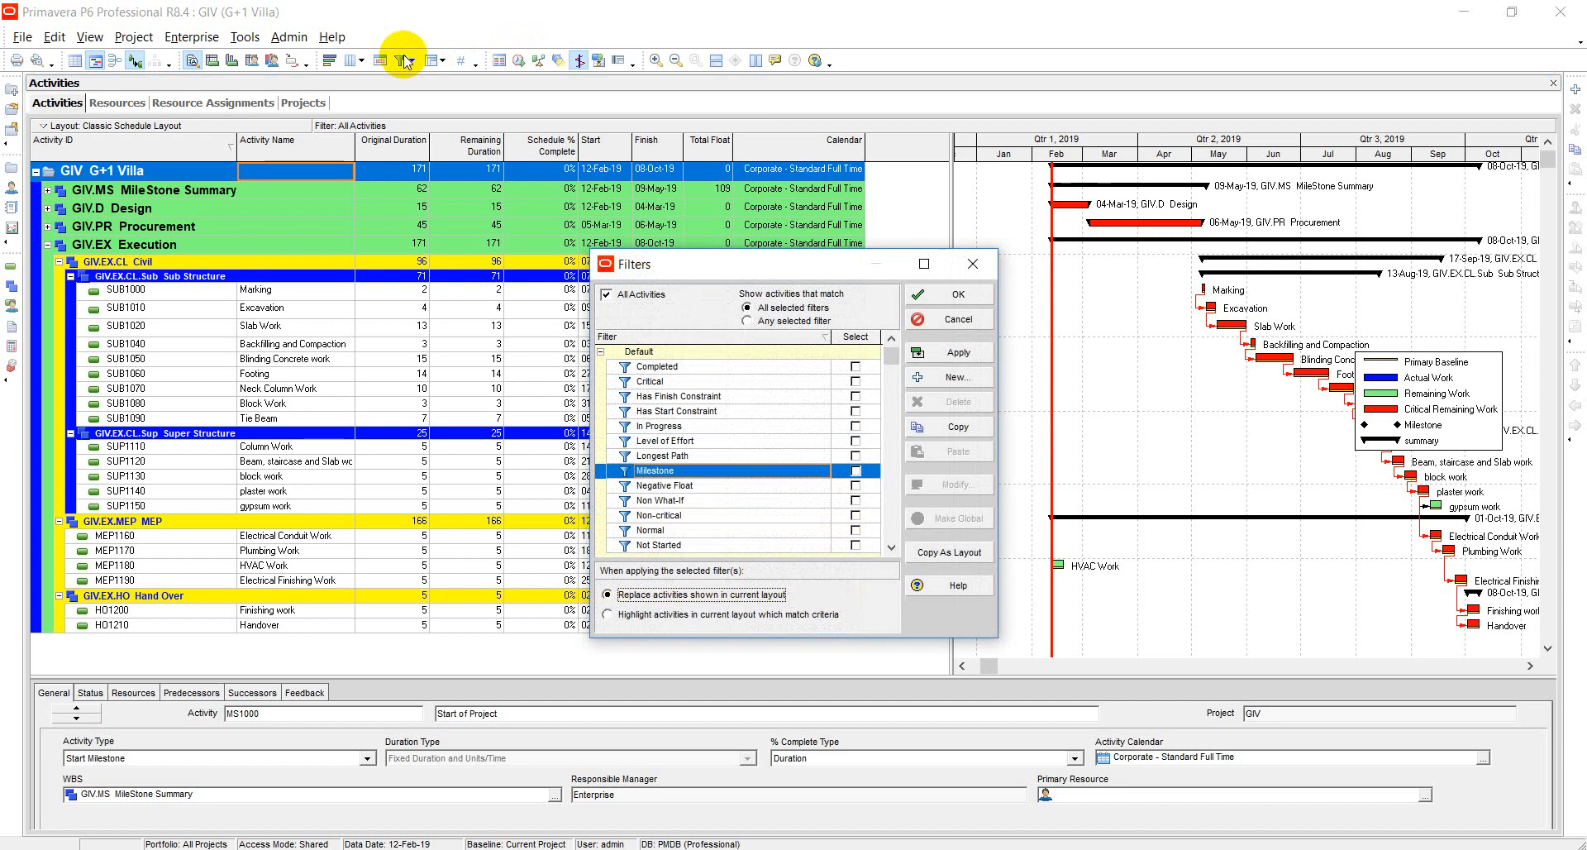
{"action": "left_click", "coordinate": [855, 470]}
{"action": "left_click", "coordinate": [955, 354]}
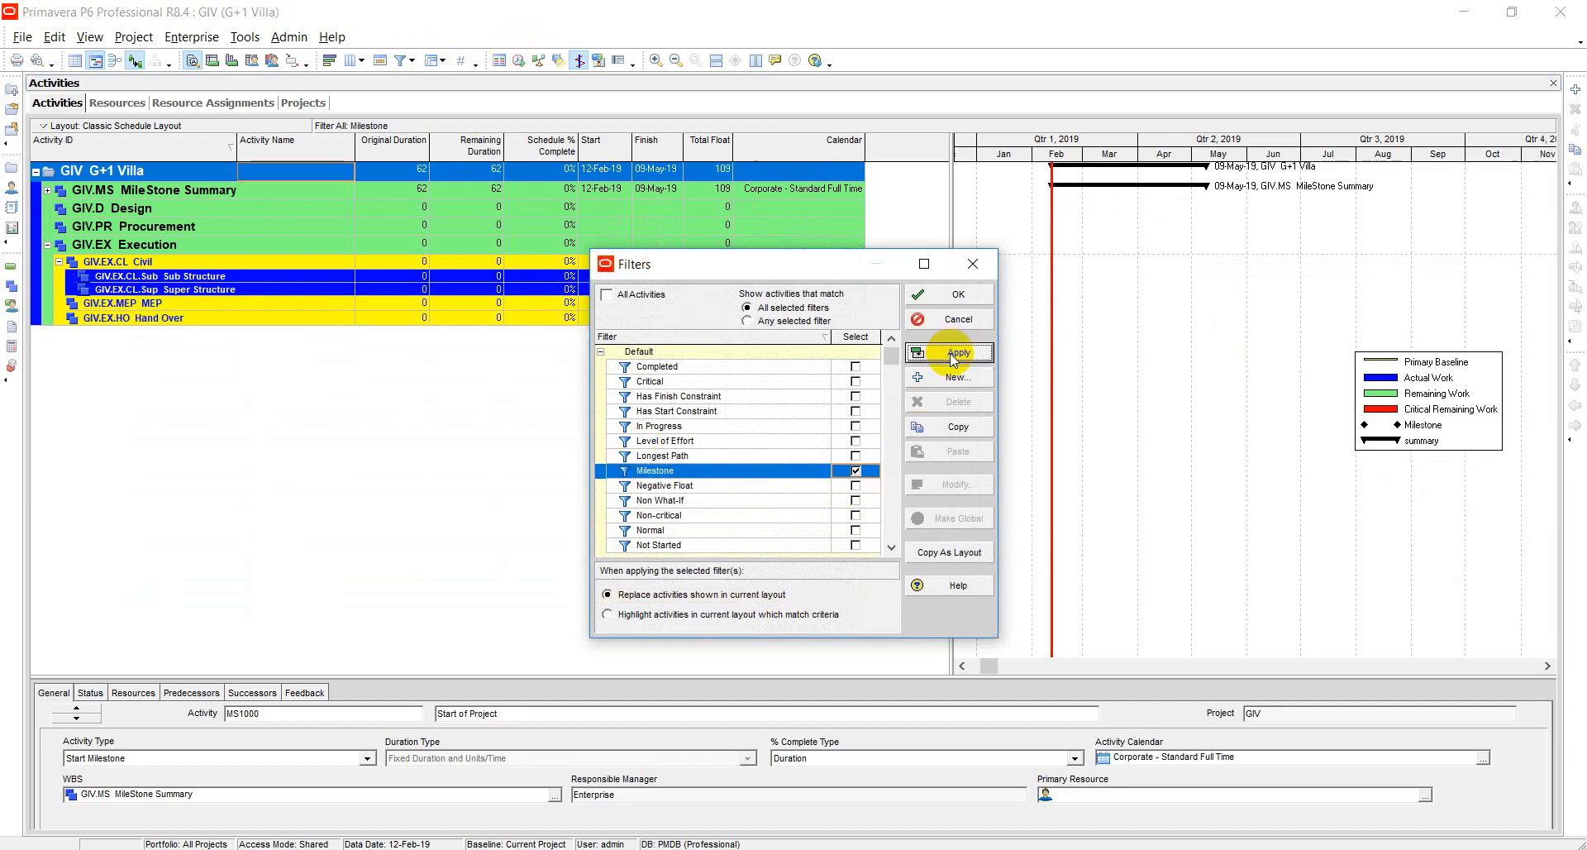
{"action": "left_click", "coordinate": [952, 294]}
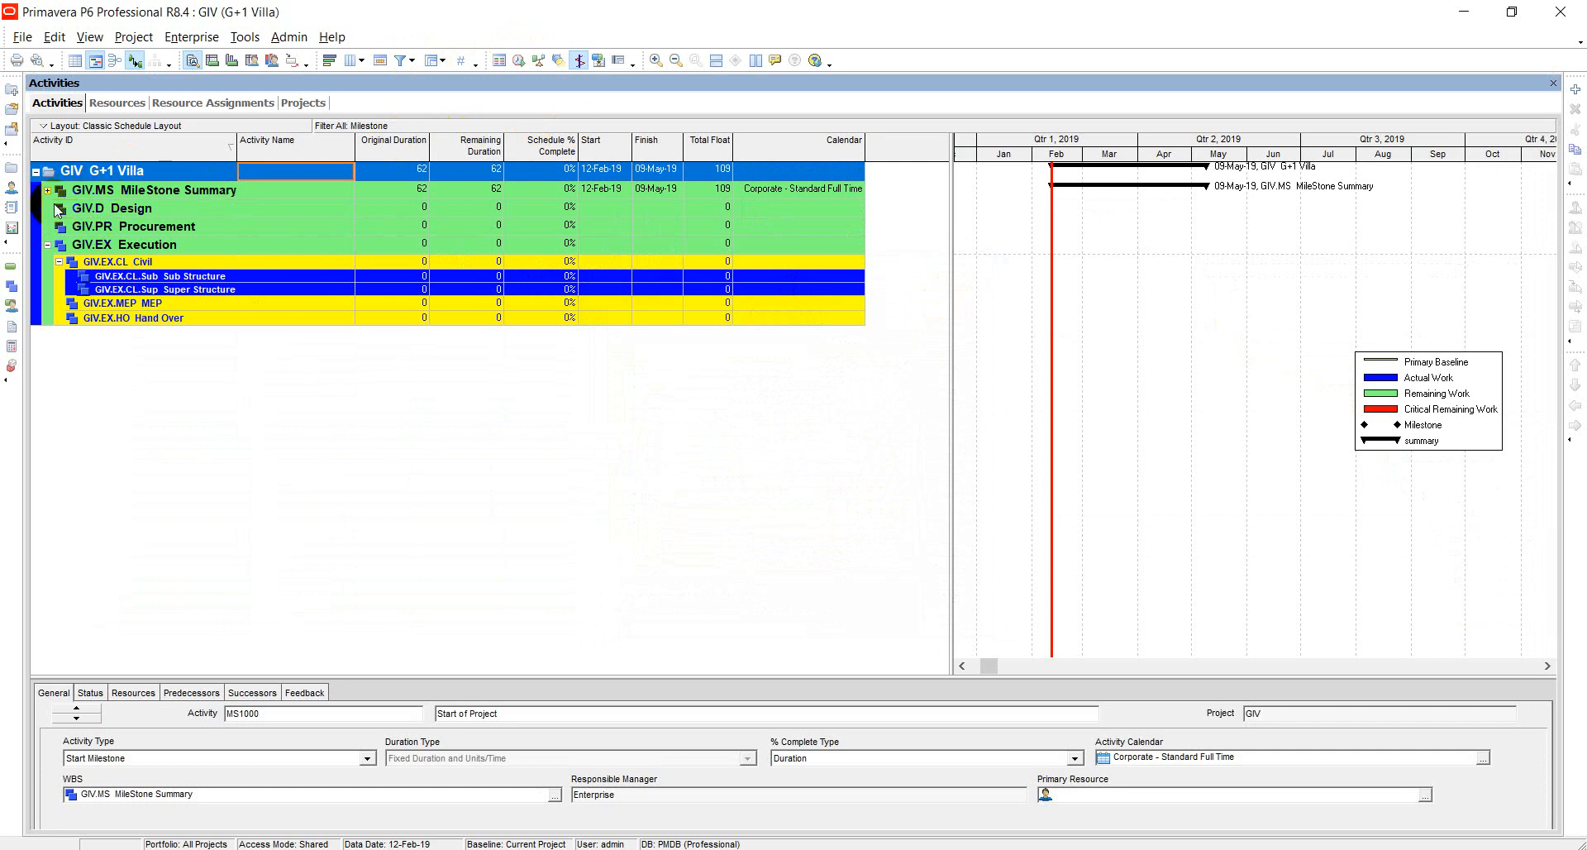
Expand all groups in the filtered activity table to list the individual milestones
{"action": "left_click", "coordinate": [47, 246]}
{"action": "right_click", "coordinate": [48, 246]}
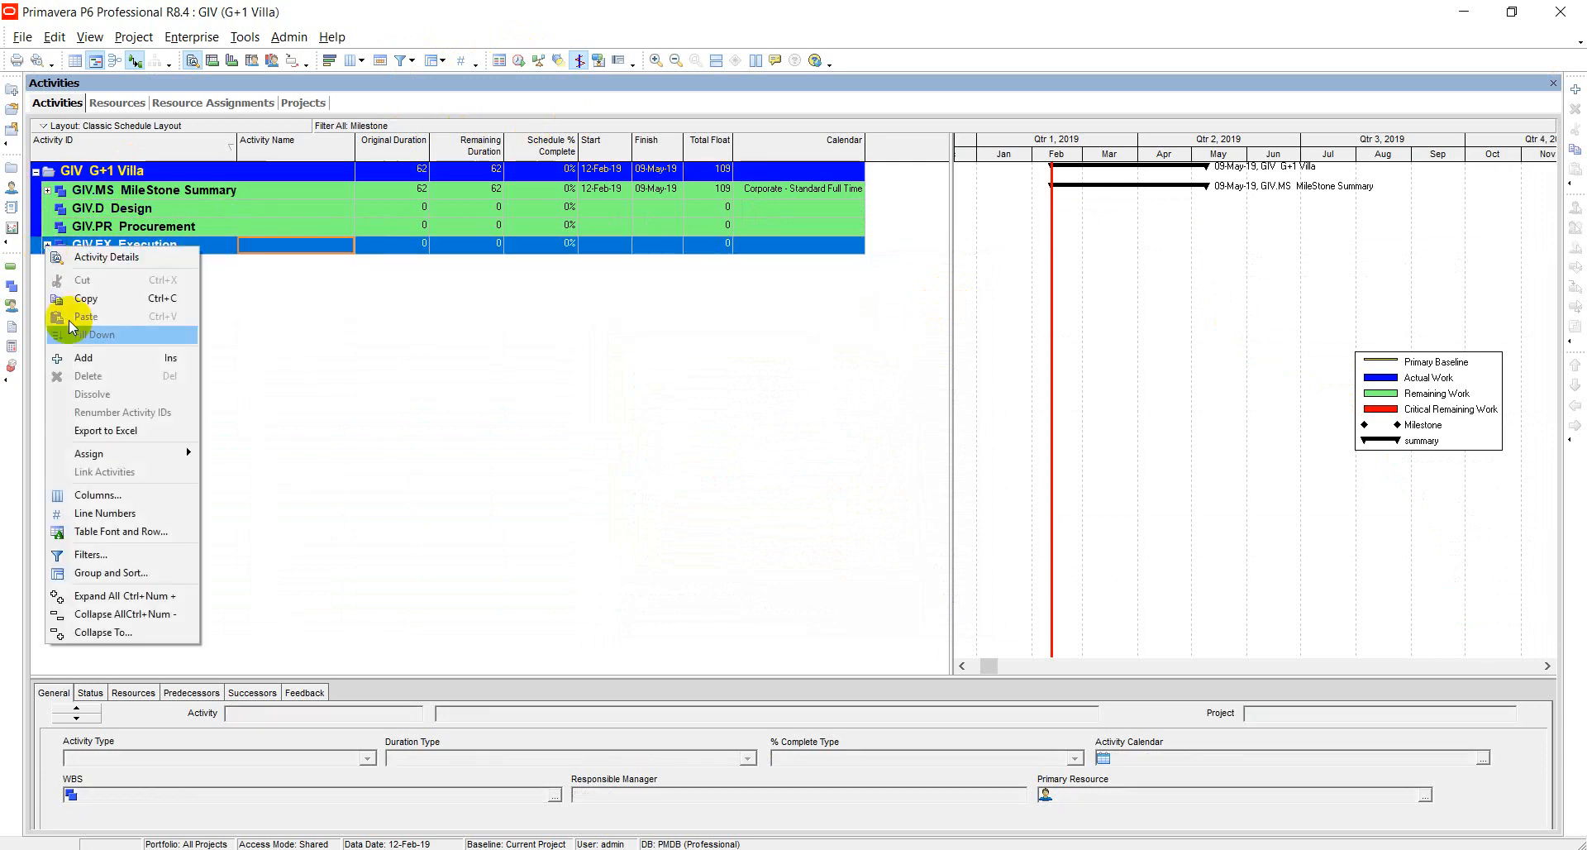
{"action": "left_click", "coordinate": [94, 598]}
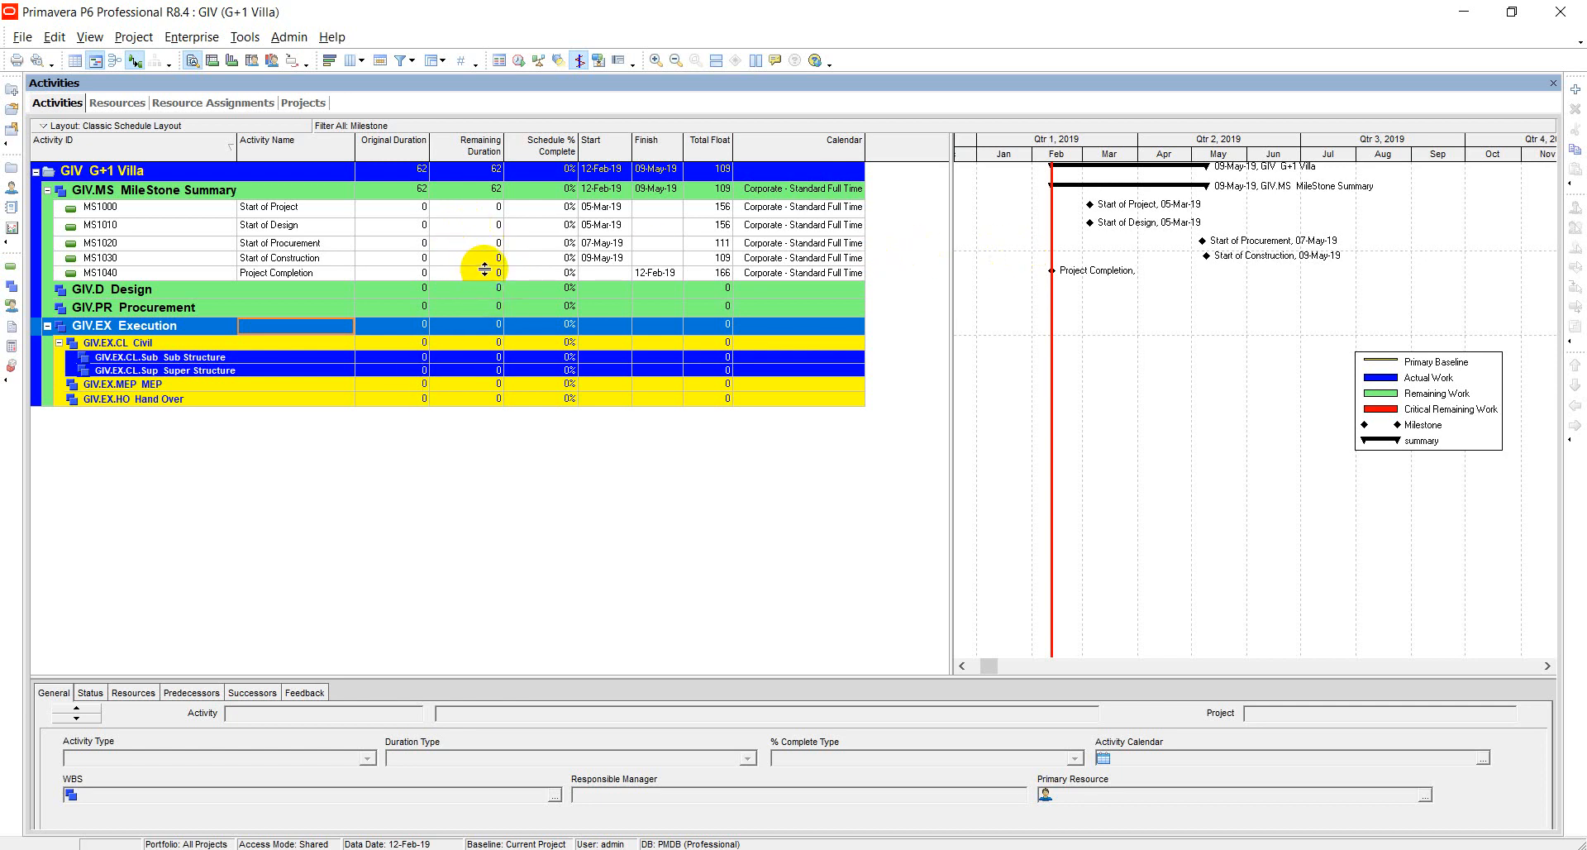
Look through the available default and global activity filters, leaving the current filter selection as it is
{"action": "left_click", "coordinate": [403, 60]}
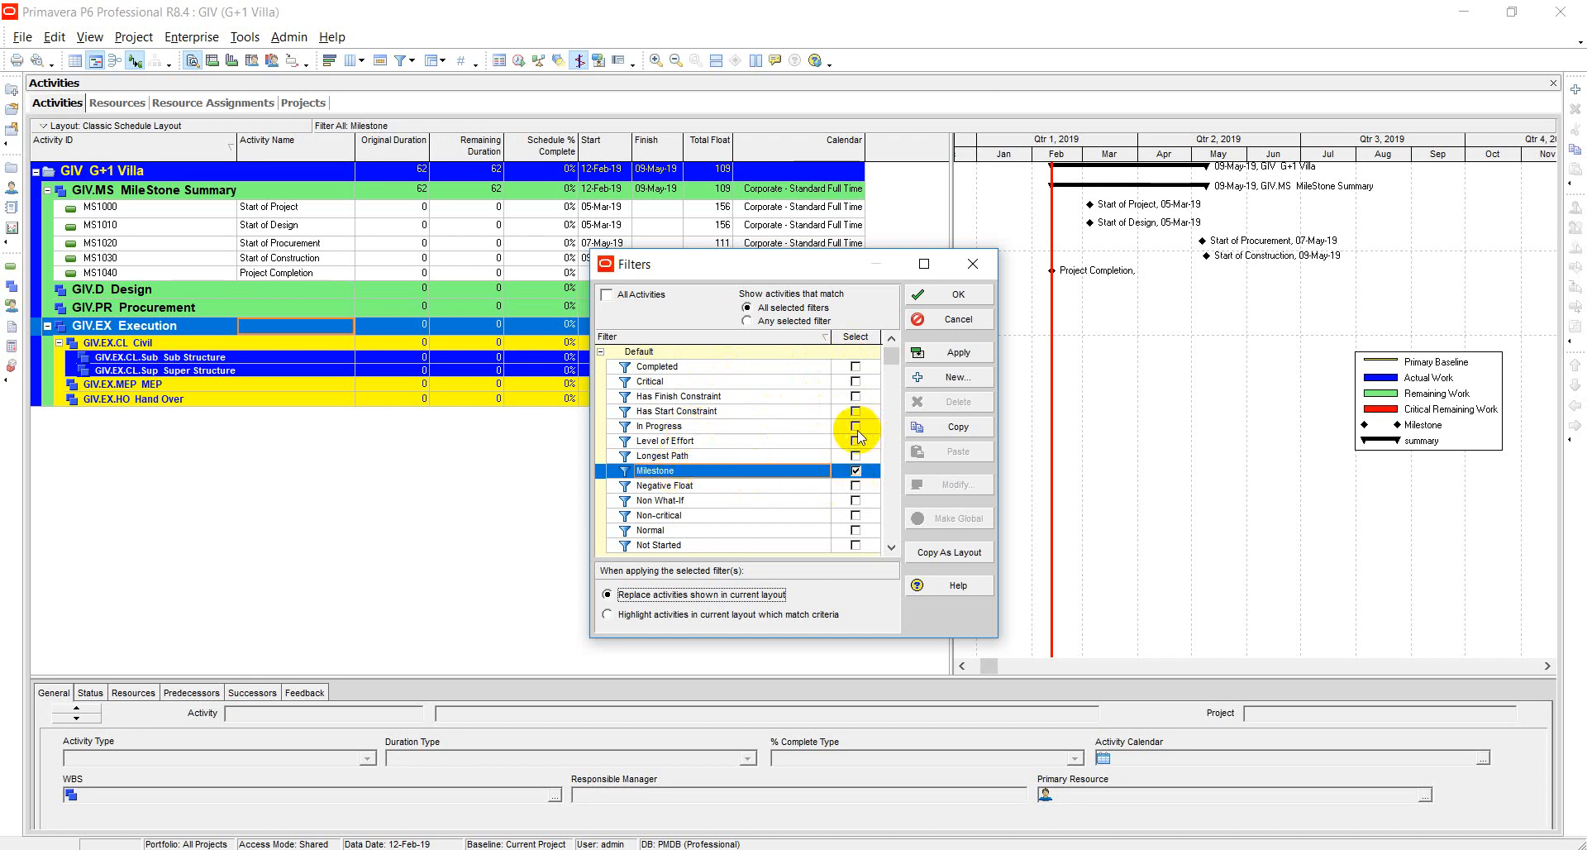
{"action": "left_click_drag", "start_coordinate": [889, 366], "coordinate": [875, 536]}
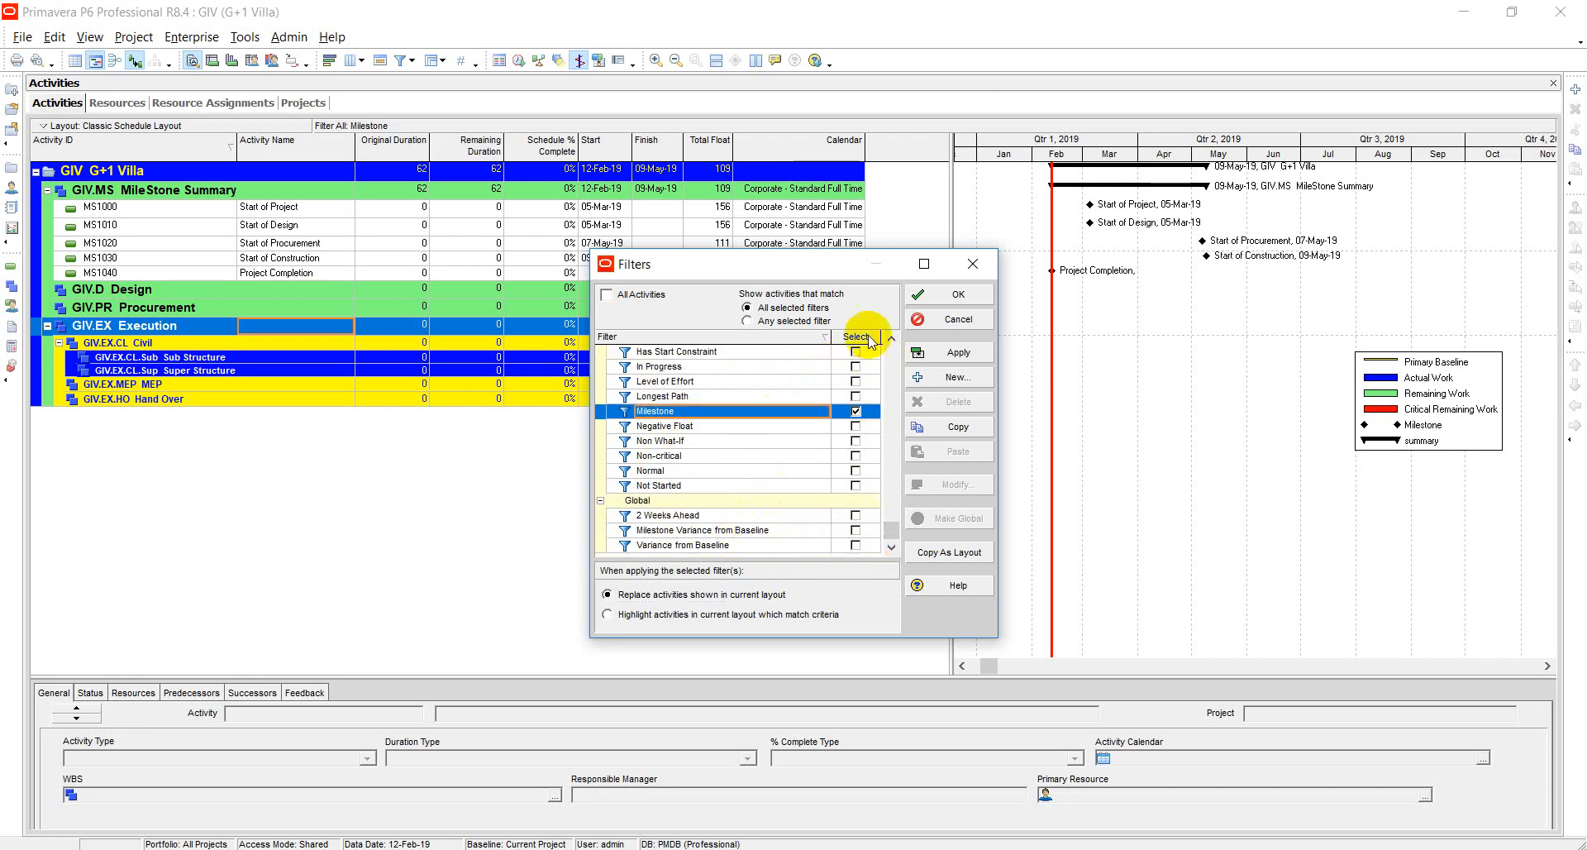
{"action": "left_click", "coordinate": [968, 264]}
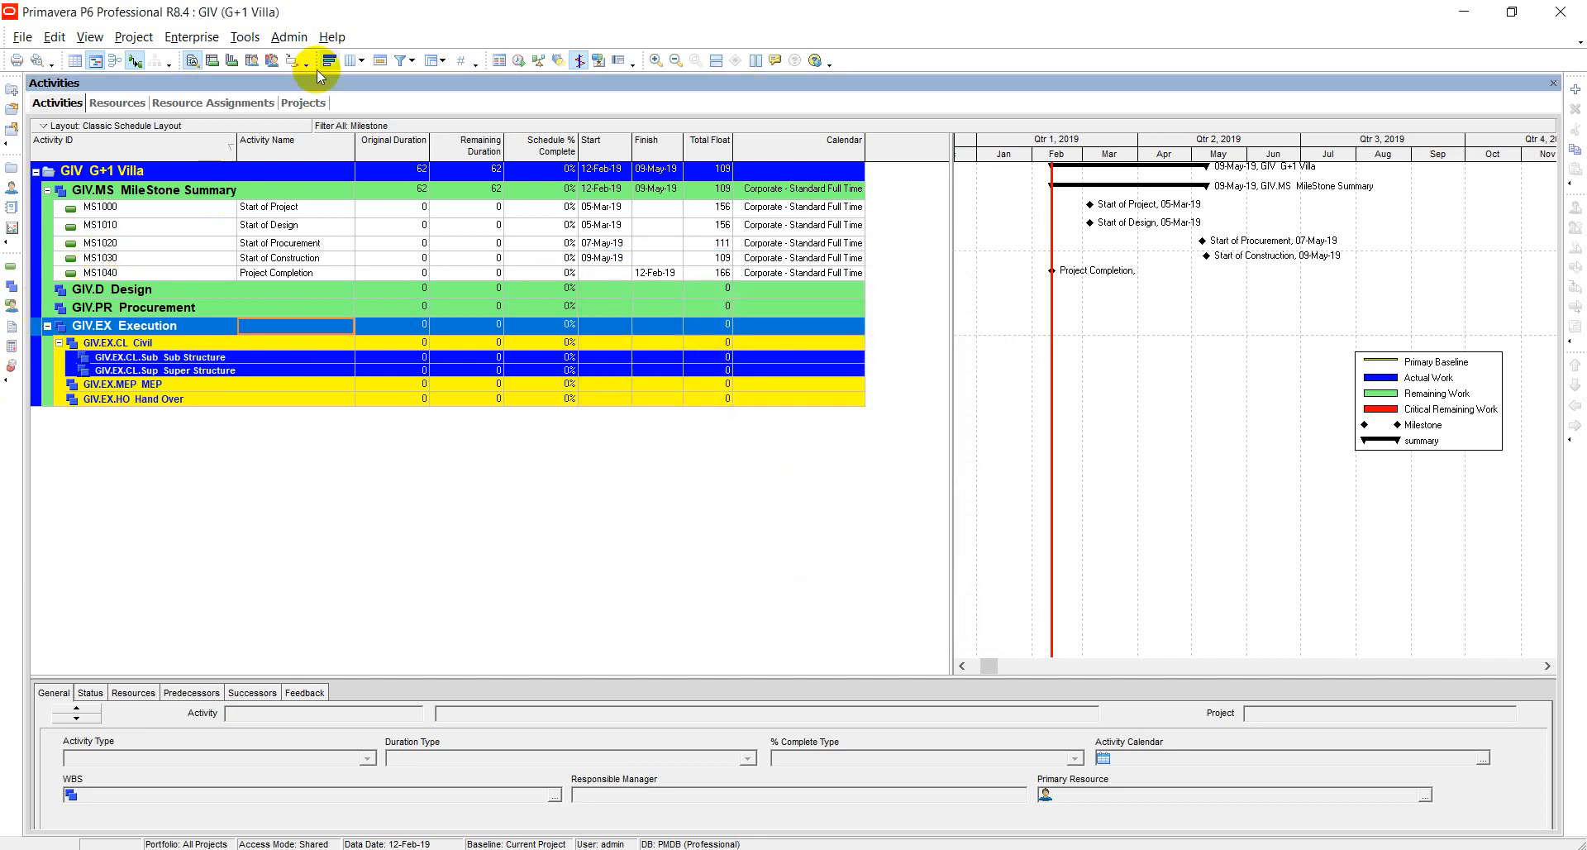
Replace the Milestone filter with All Activities and apply it to the current layout
{"action": "left_click", "coordinate": [403, 60]}
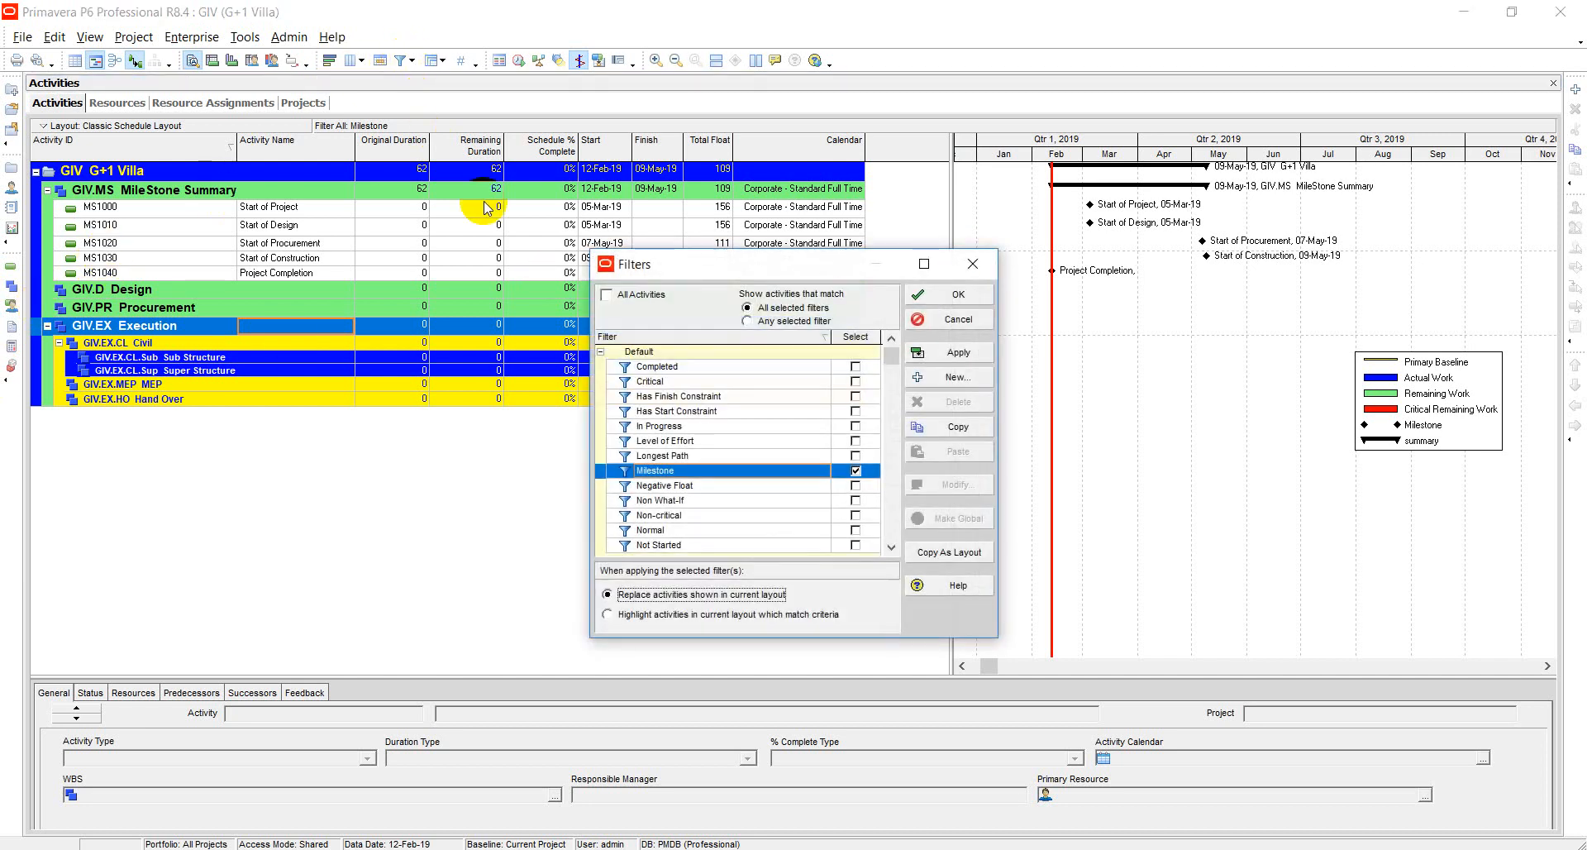
{"action": "left_click", "coordinate": [607, 295]}
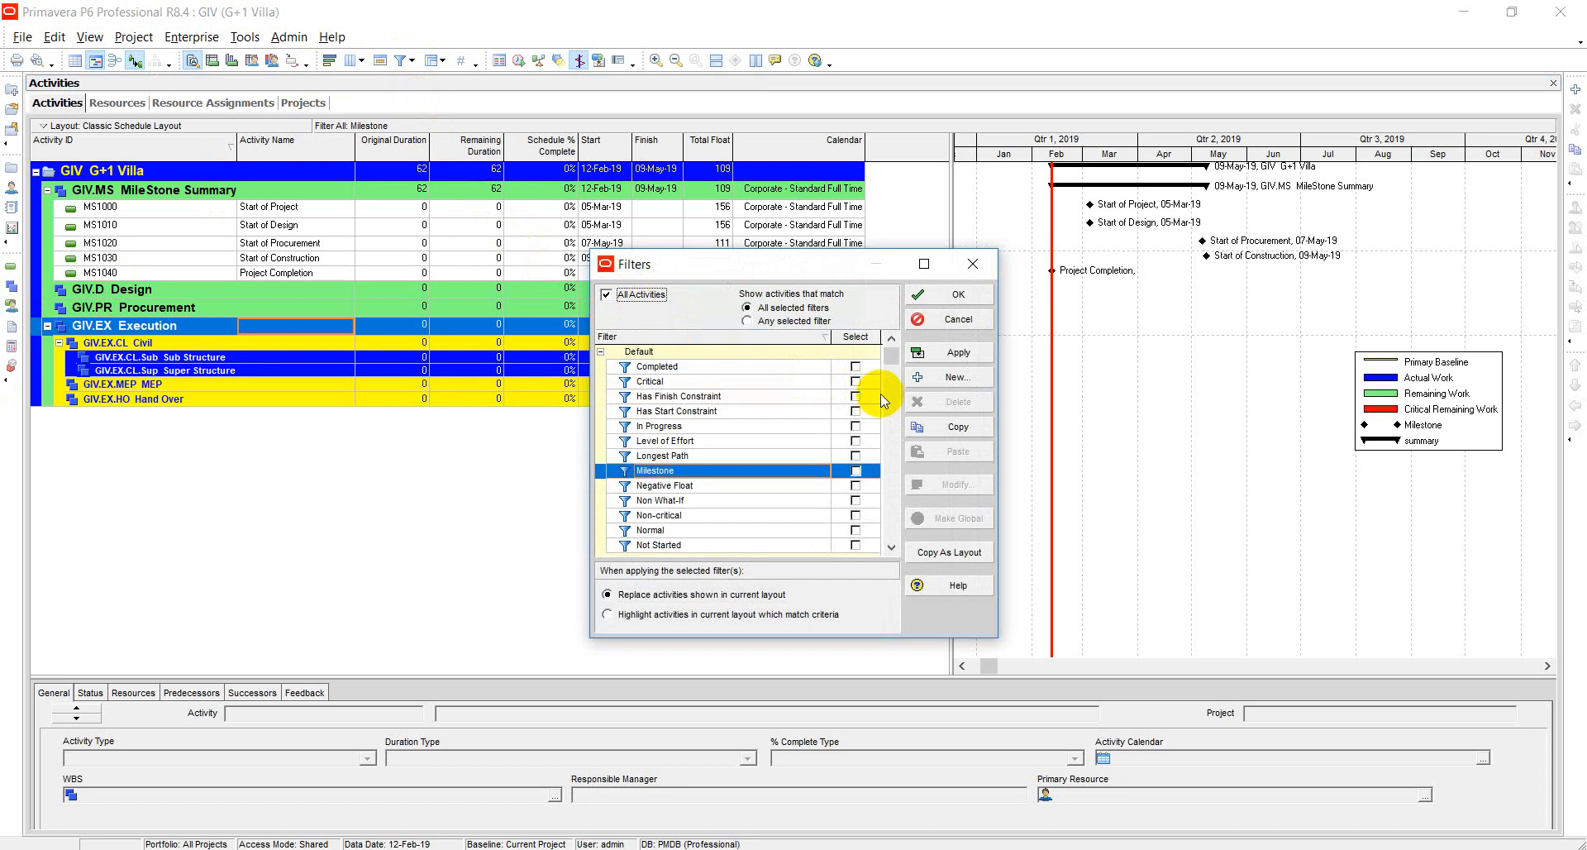
{"action": "left_click", "coordinate": [947, 355]}
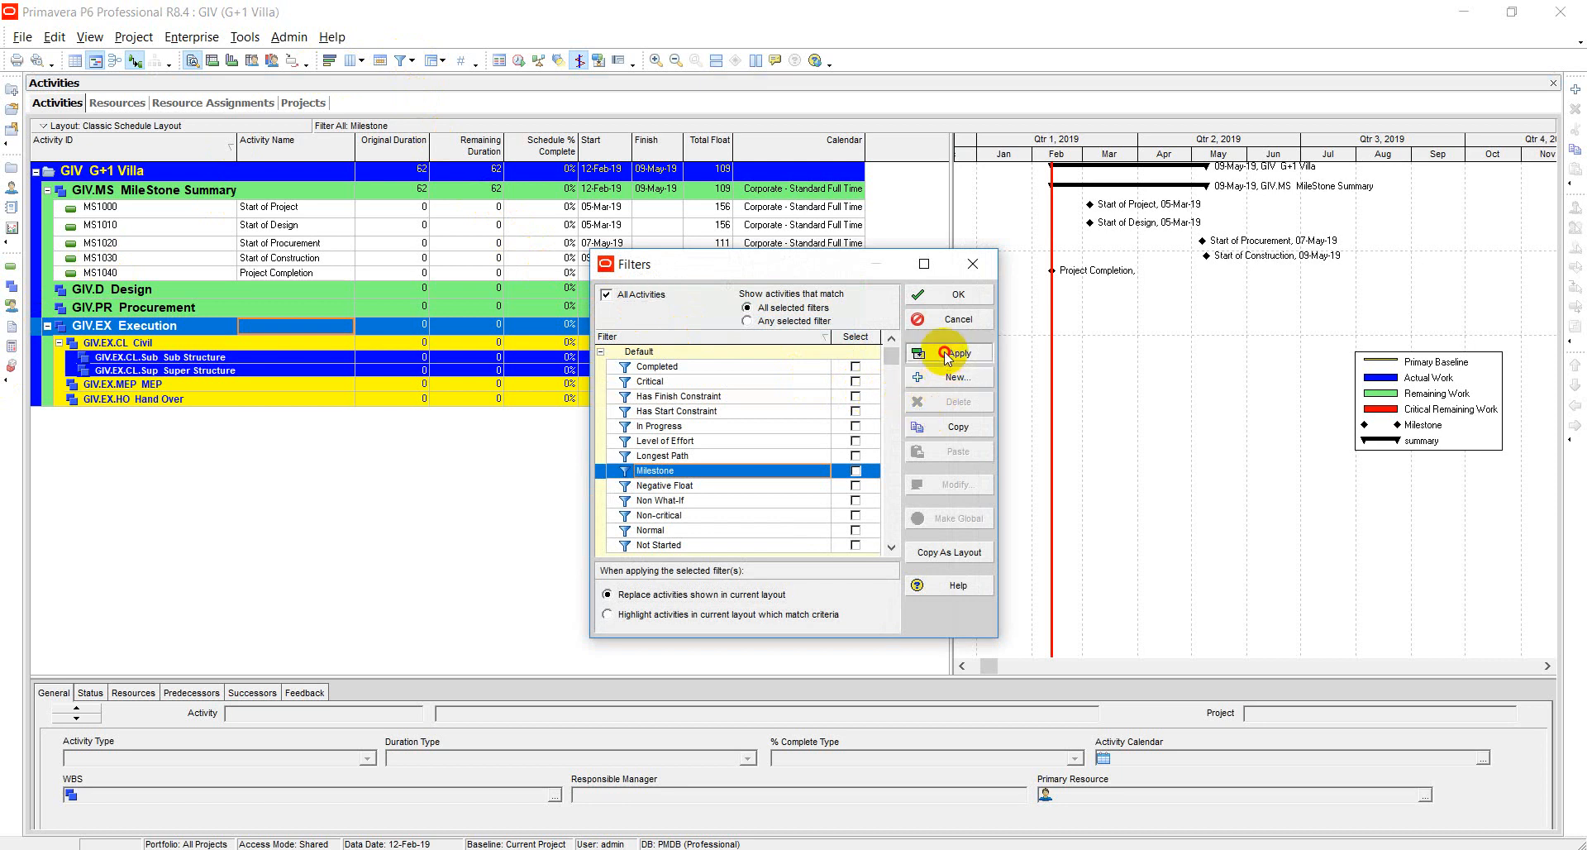
{"action": "left_click", "coordinate": [952, 295]}
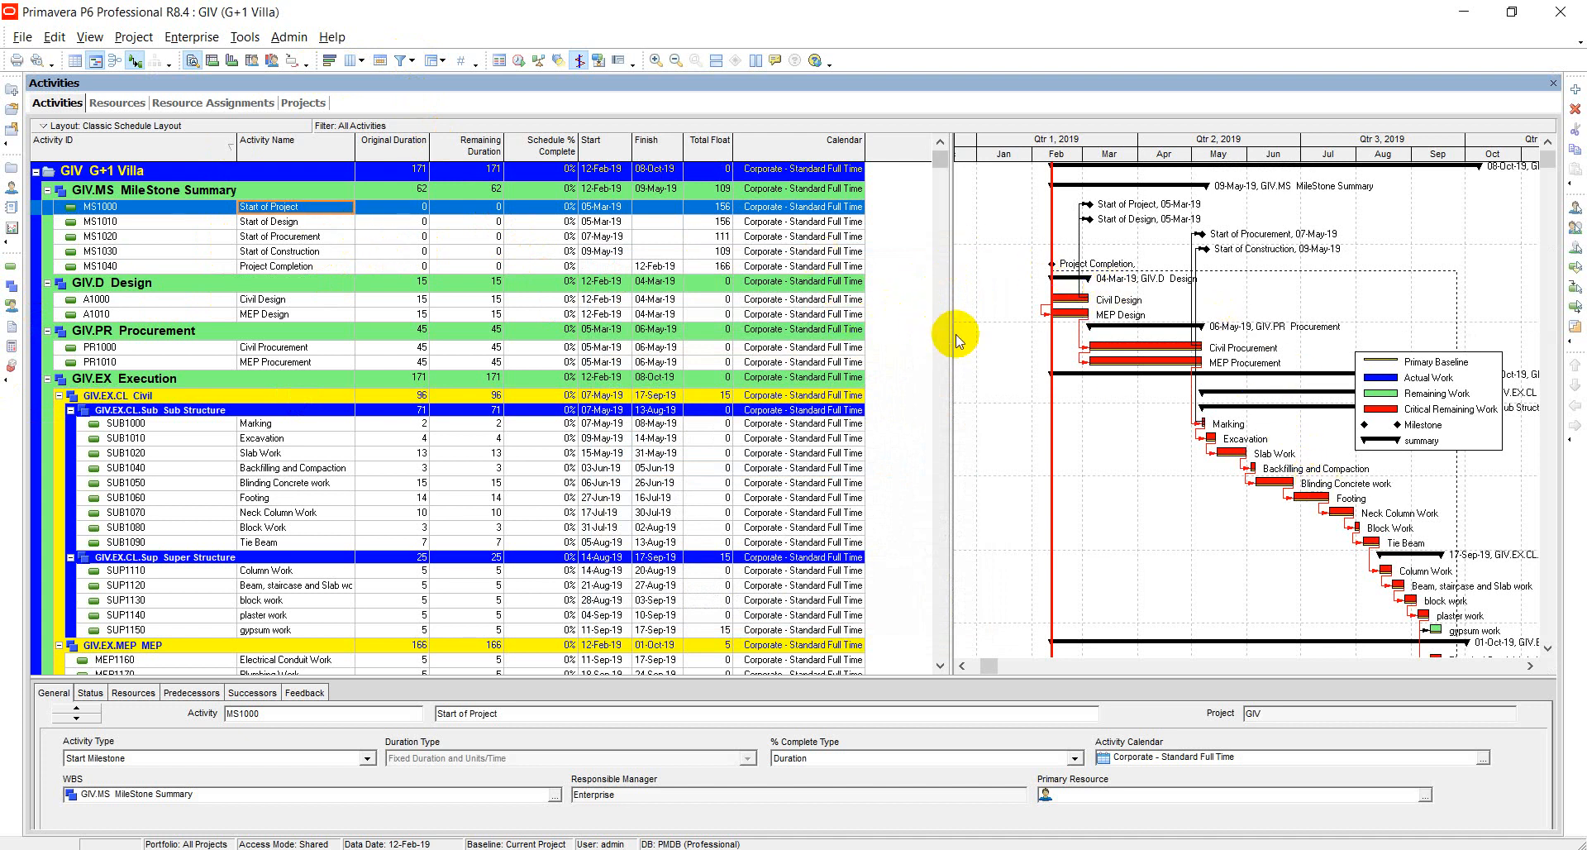
Add the Budgeted Labor Cost, Budgeted Expense Cost, Budgeted Nonlabor Cost and Budgeted Total Cost columns to the selected activity table columns
{"action": "left_click_drag", "start_coordinate": [949, 334], "coordinate": [1029, 324]}
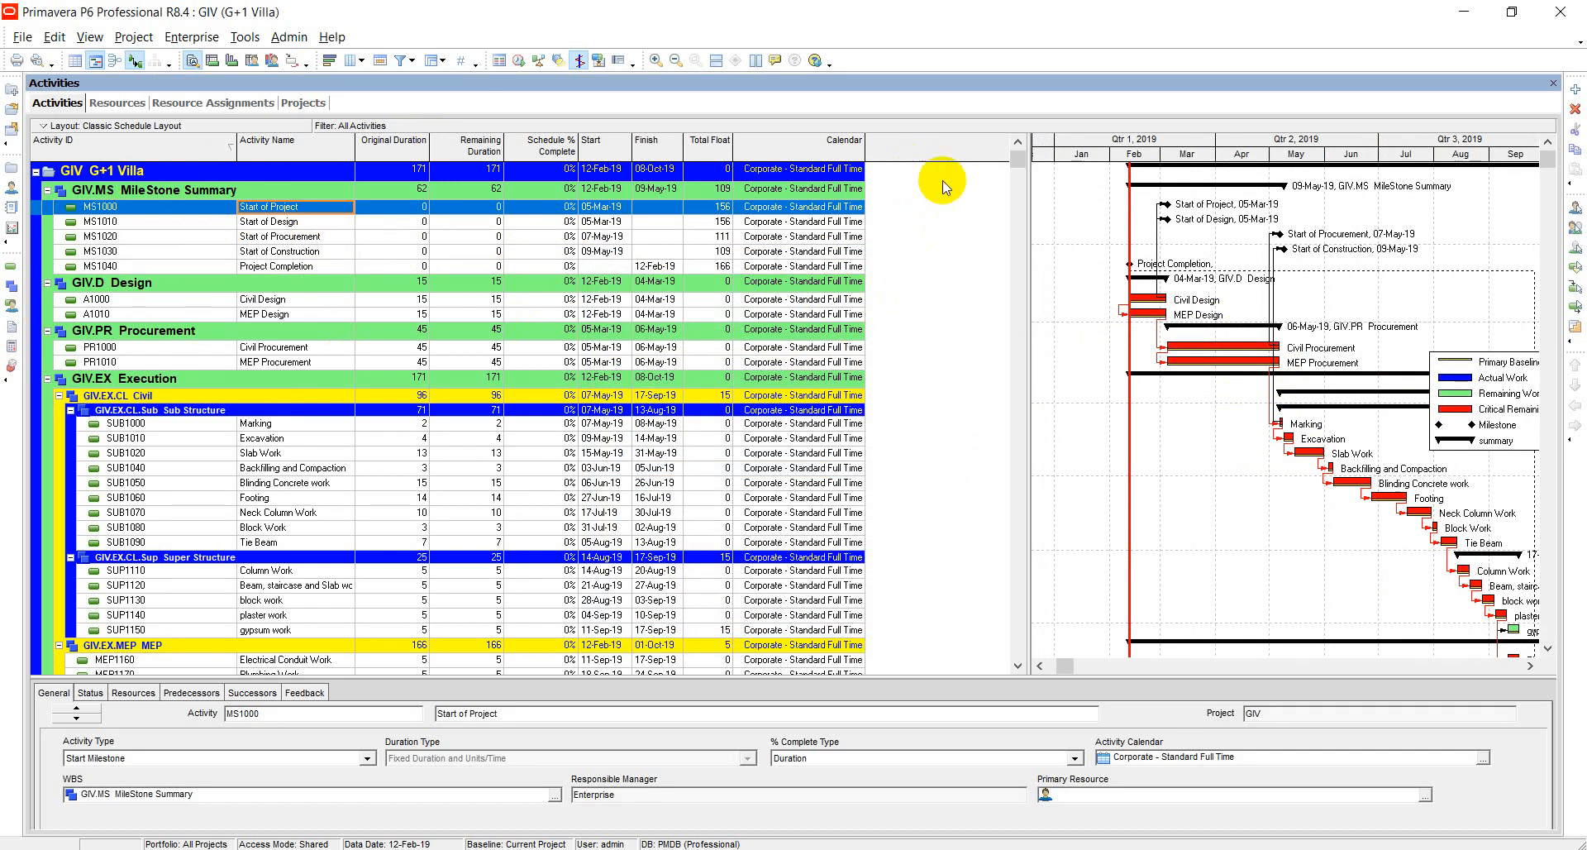
{"action": "right_click", "coordinate": [950, 151]}
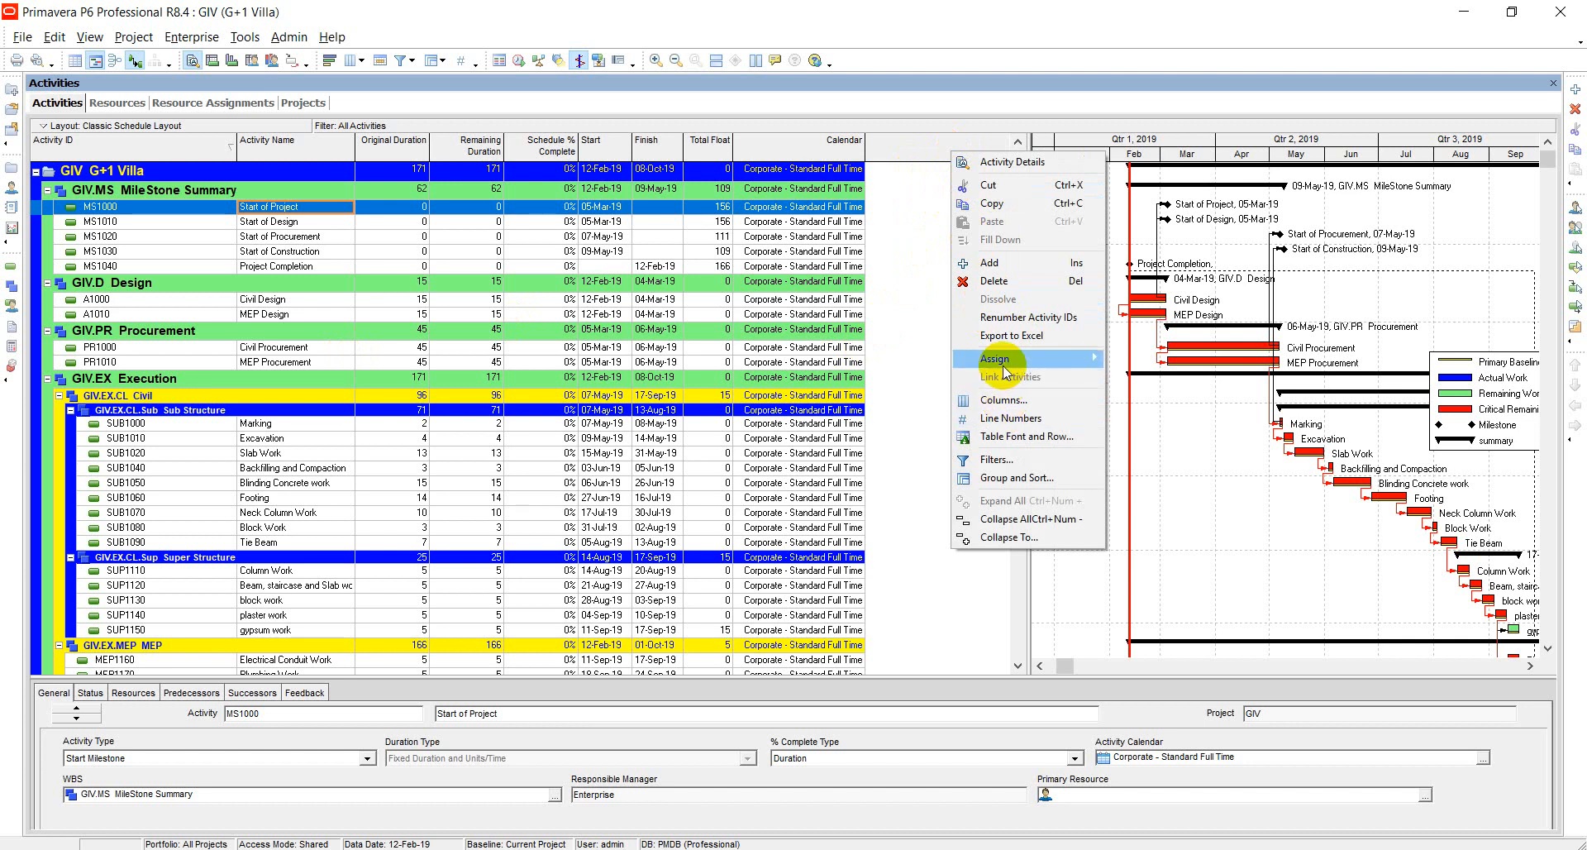
{"action": "mouse_move", "coordinate": [1003, 367]}
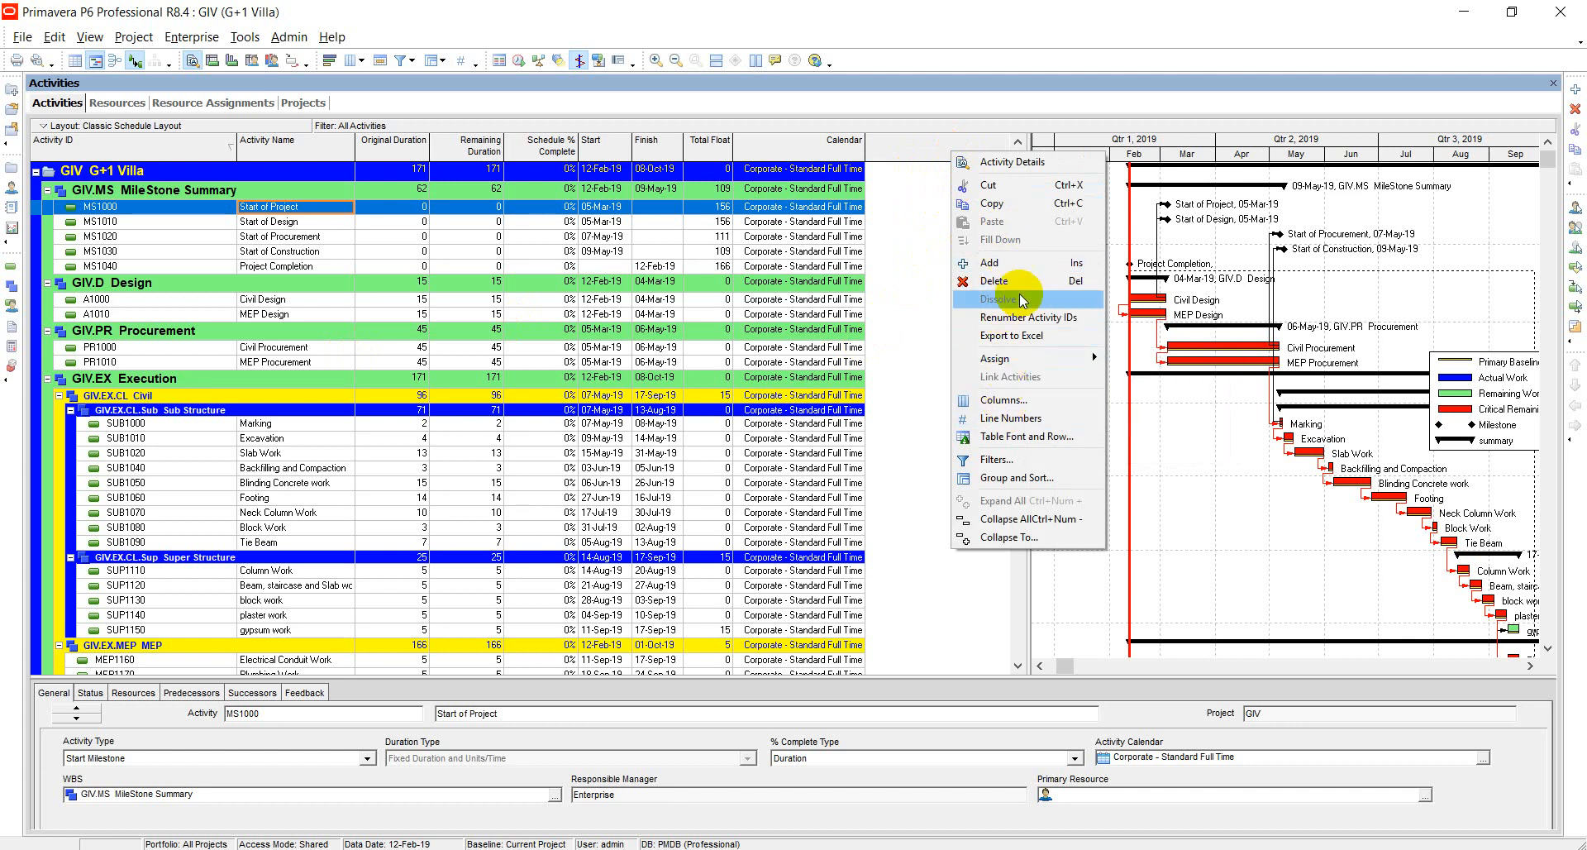
{"action": "left_click", "coordinate": [1005, 400]}
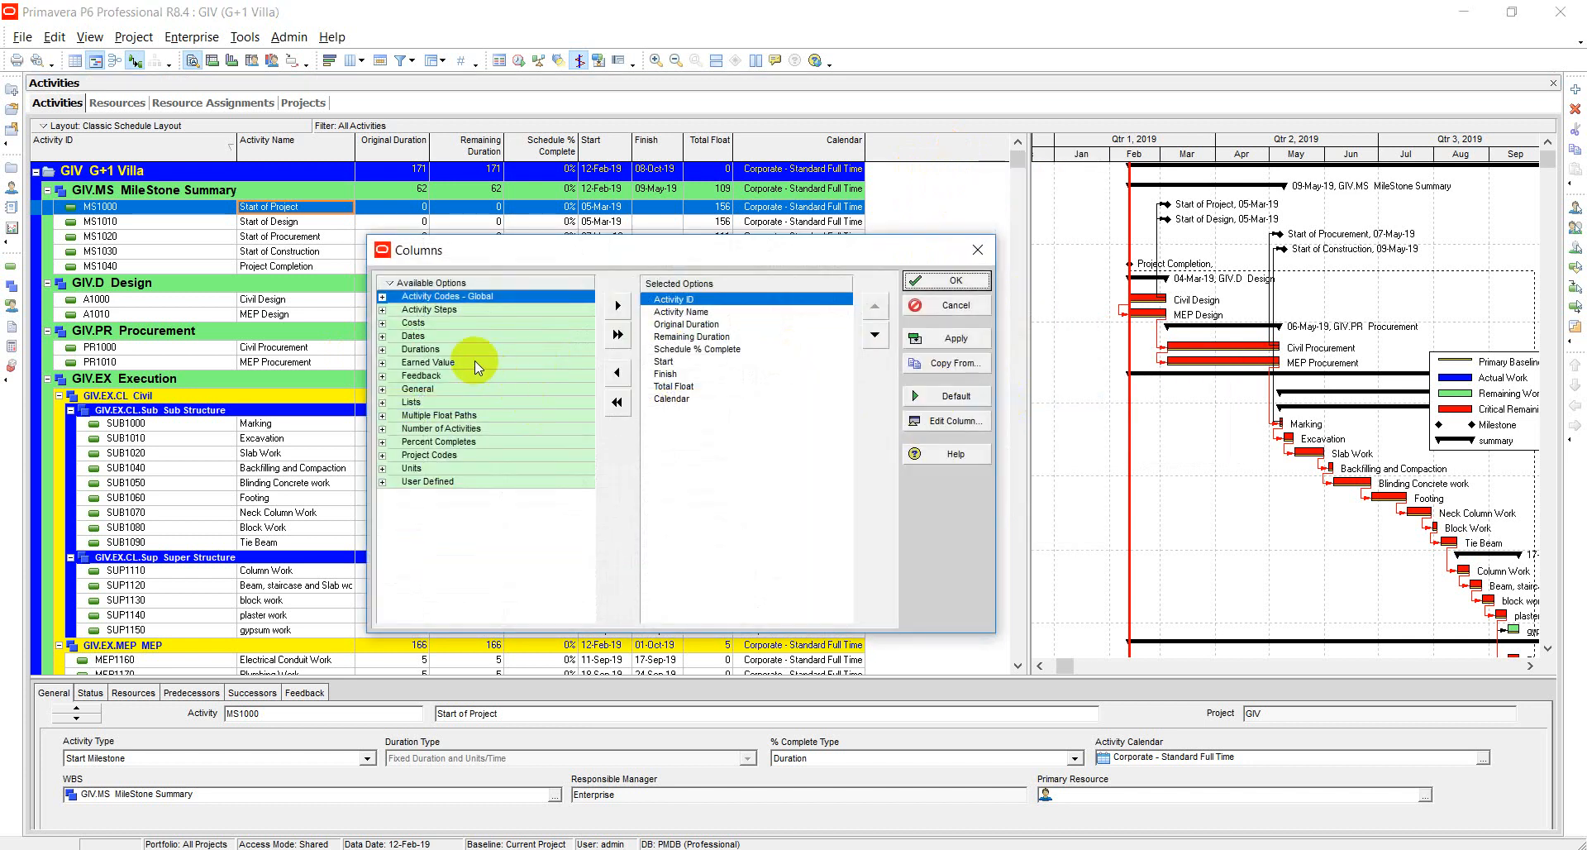
{"action": "left_click", "coordinate": [382, 323]}
{"action": "left_click_drag", "start_coordinate": [584, 329], "coordinate": [564, 469]}
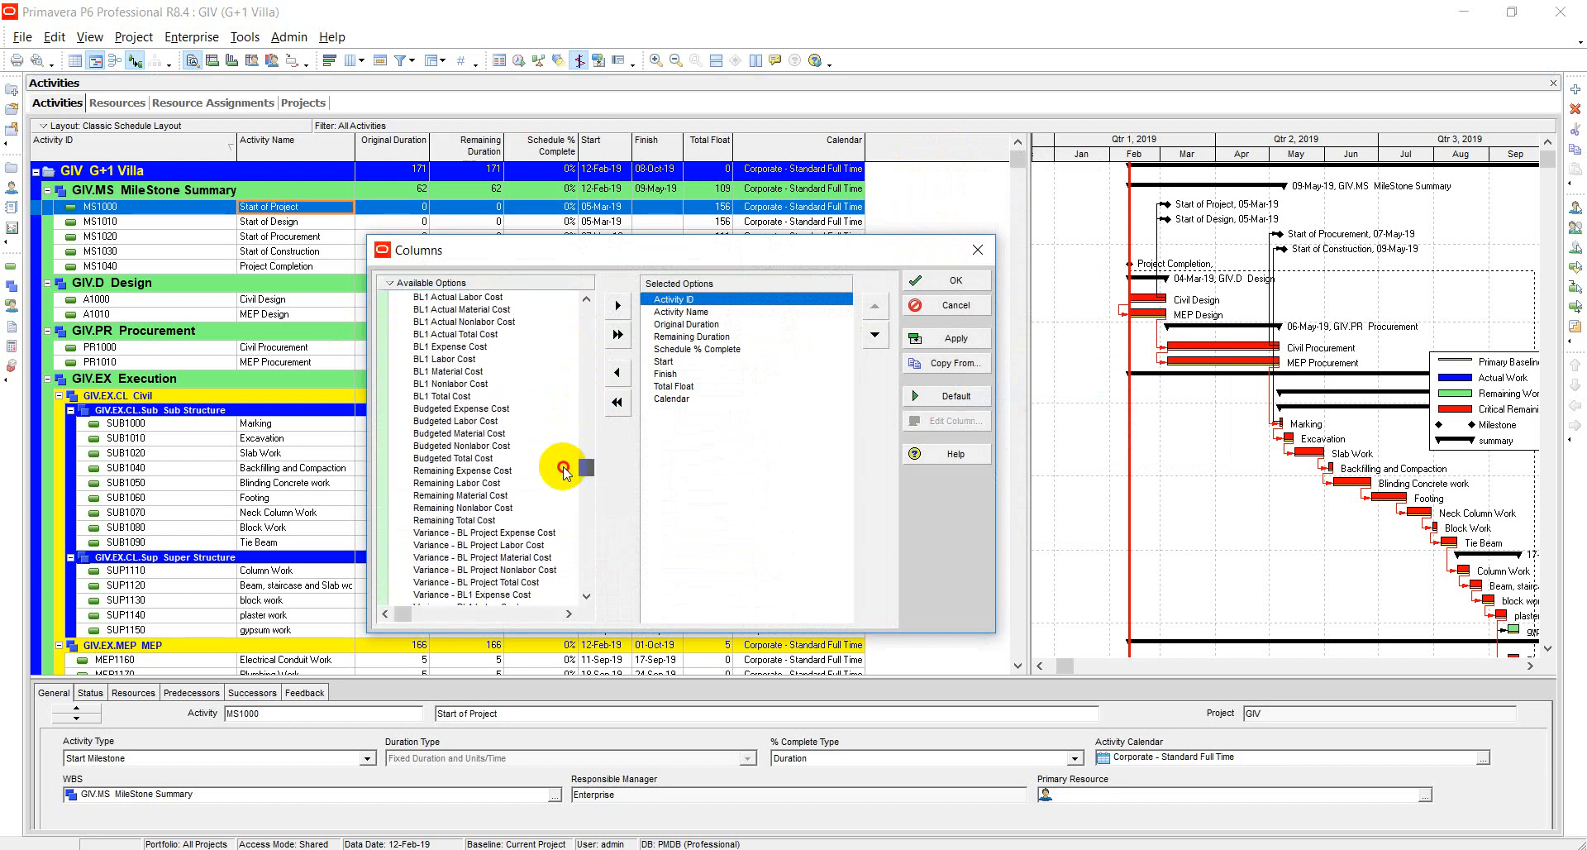
{"action": "double_click", "coordinate": [468, 421]}
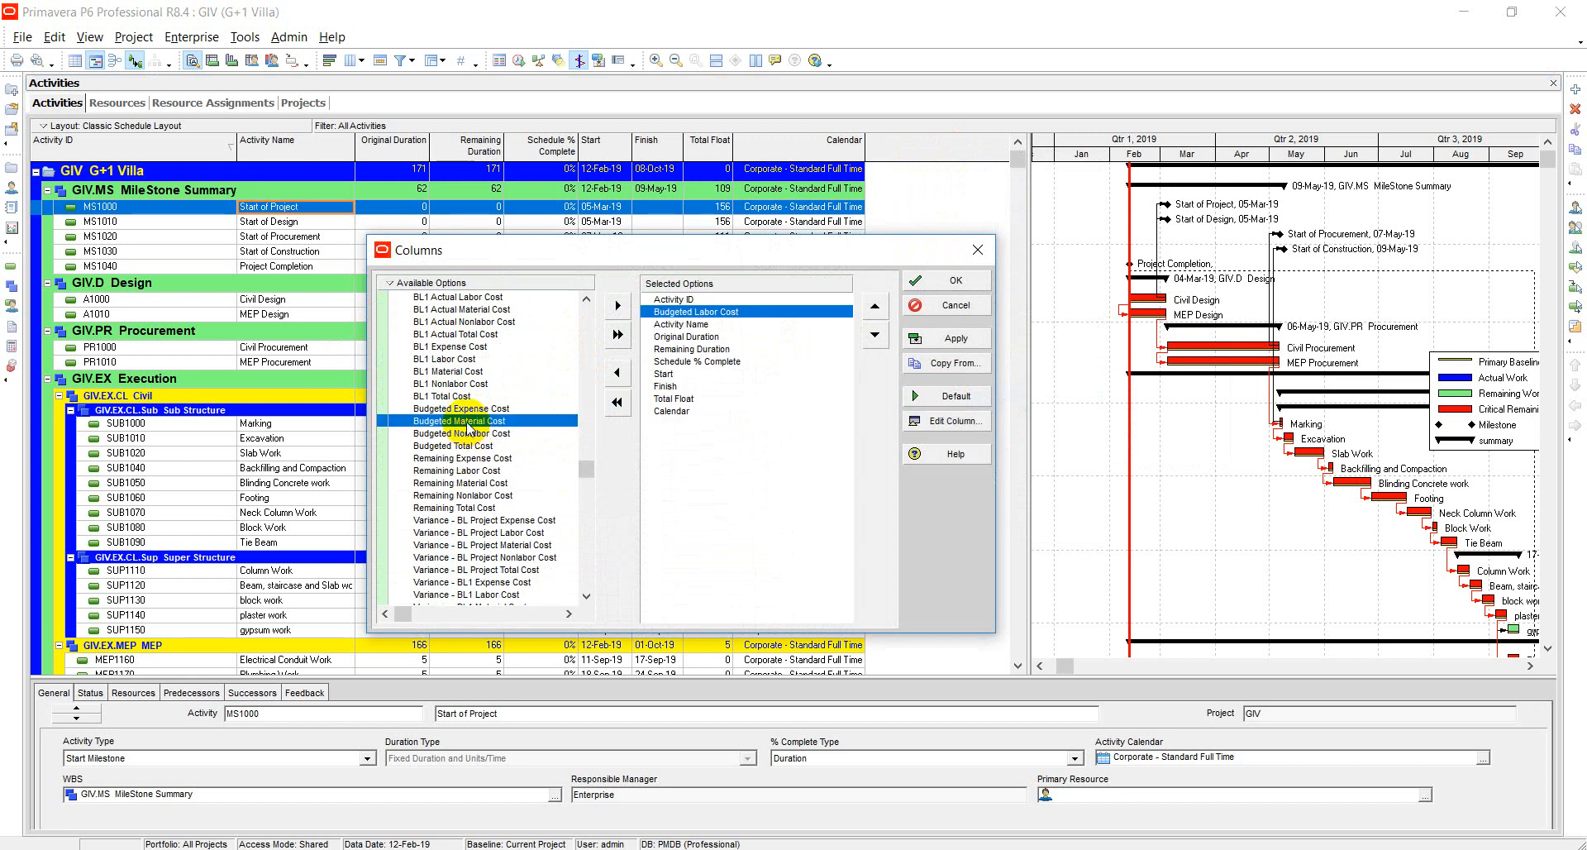
{"action": "double_click", "coordinate": [471, 409]}
{"action": "double_click", "coordinate": [470, 422]}
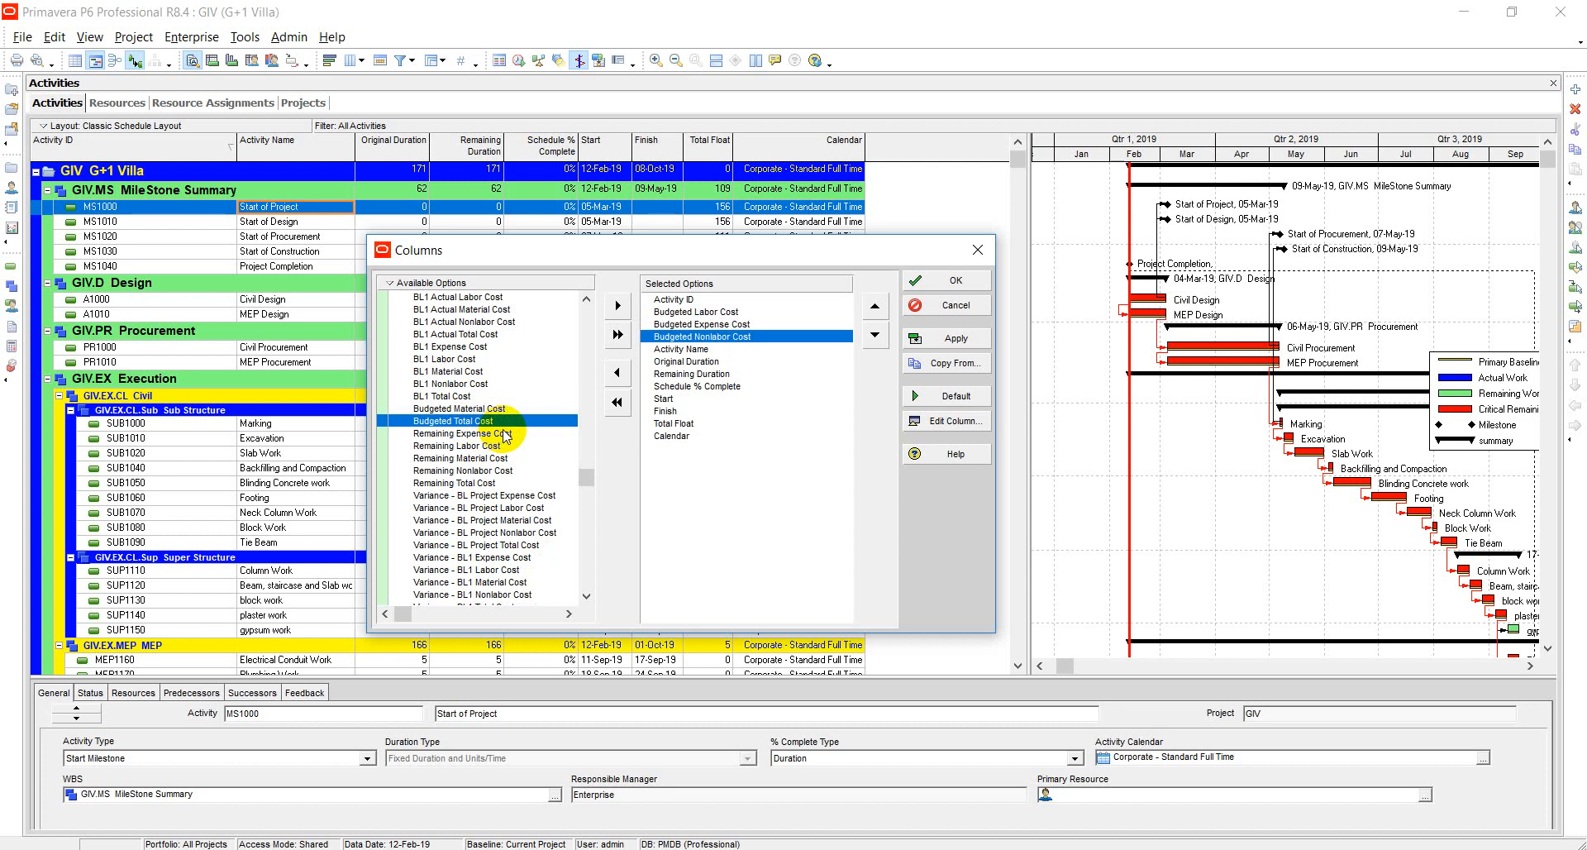
{"action": "double_click", "coordinate": [489, 423]}
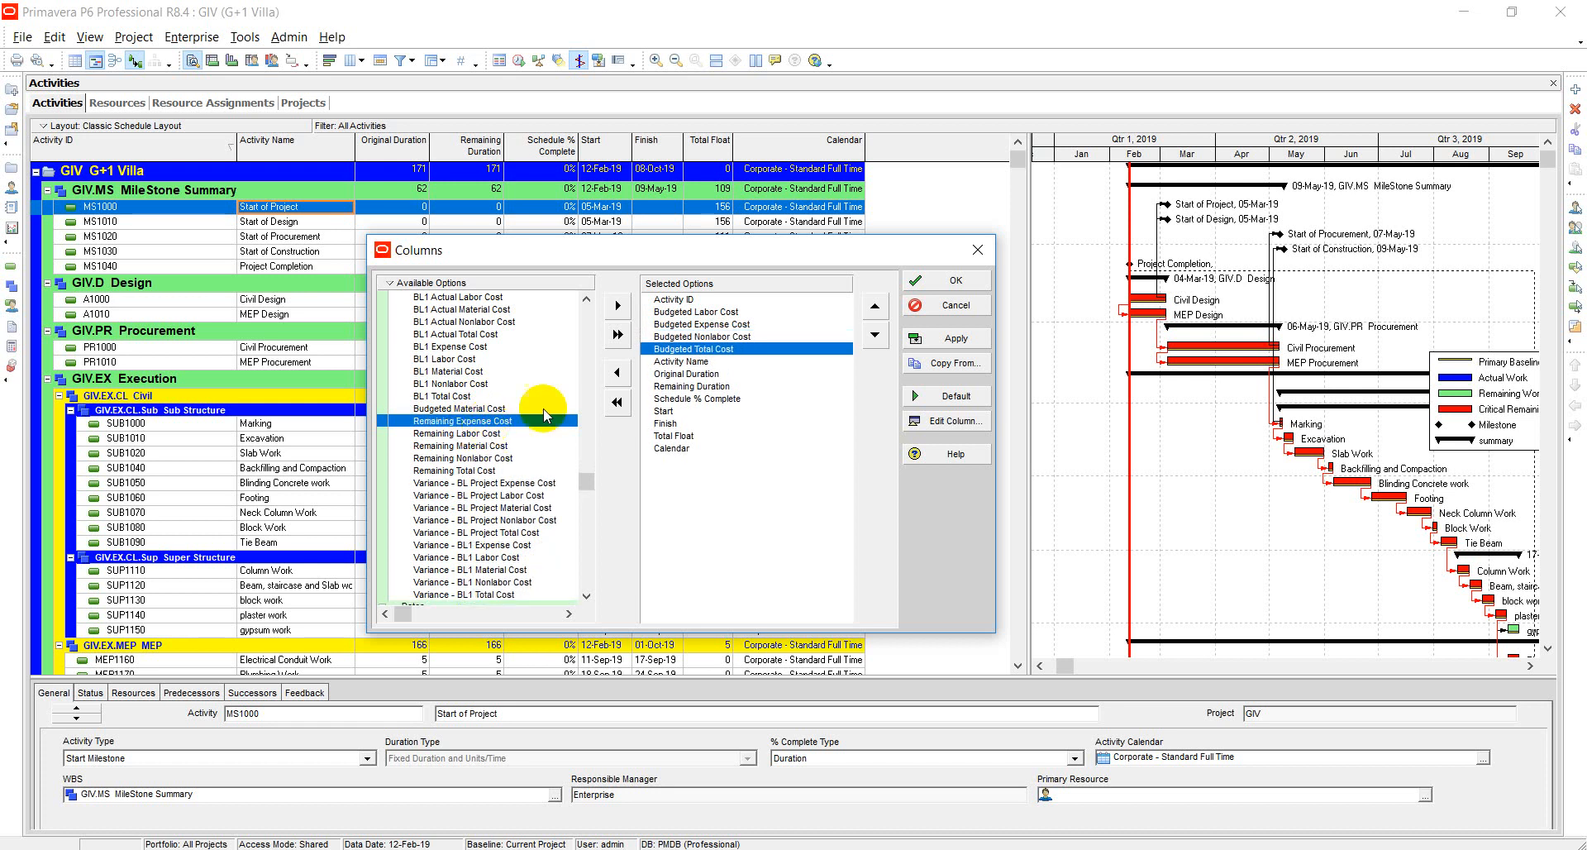
Move Budgeted Labor Cost to the end of the selected columns, after Calendar
{"action": "left_click", "coordinate": [709, 313]}
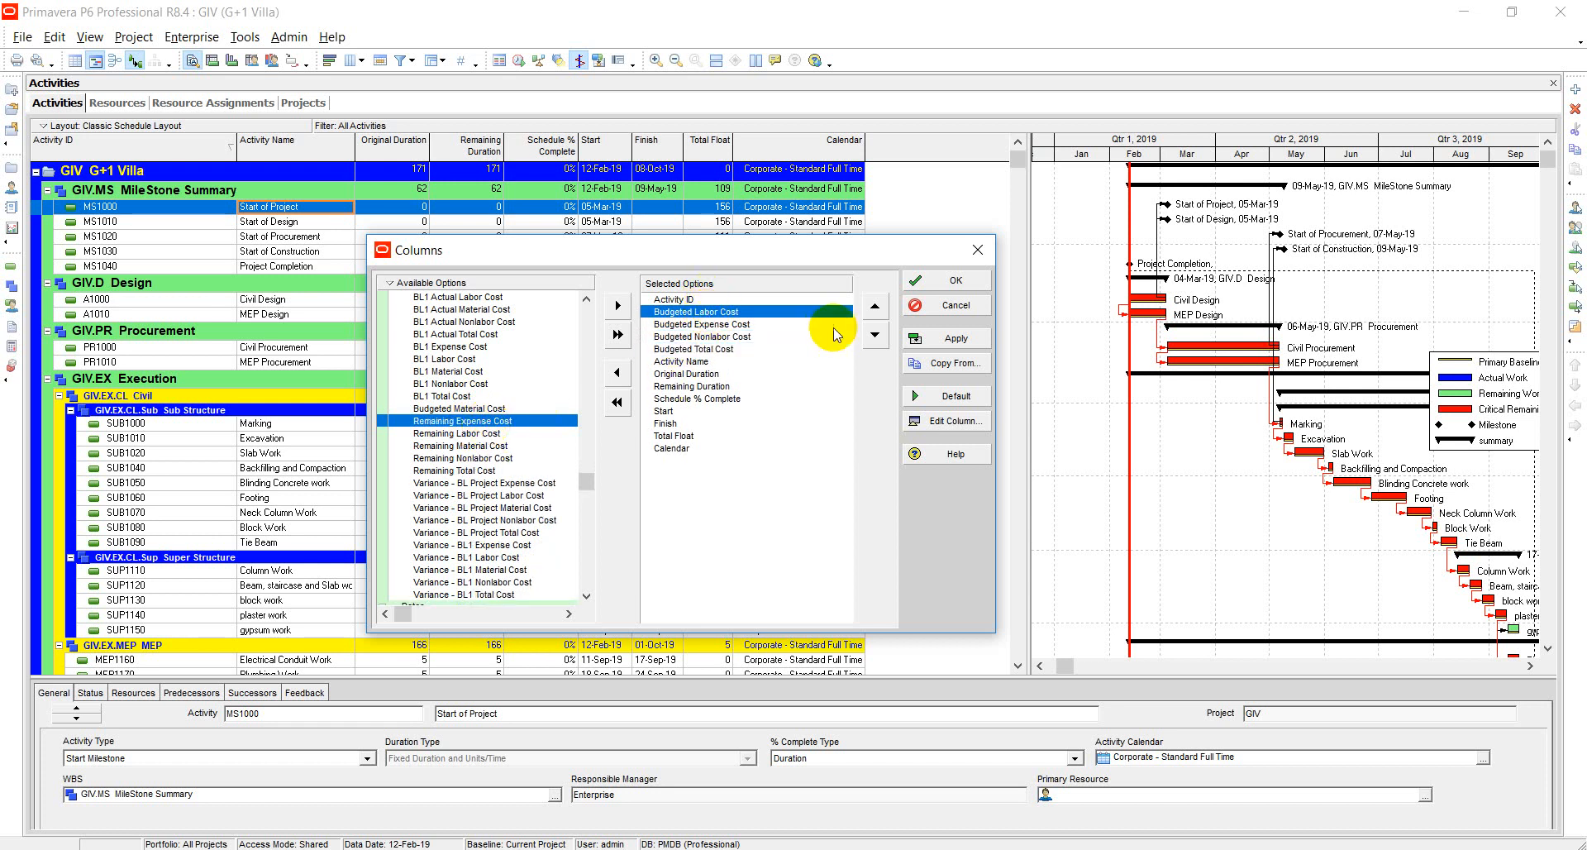
{"action": "left_click", "coordinate": [874, 335]}
{"action": "left_click", "coordinate": [874, 334]}
{"action": "left_click", "coordinate": [873, 335]}
{"action": "left_click", "coordinate": [873, 335]}
{"action": "left_click", "coordinate": [873, 334]}
{"action": "left_click", "coordinate": [873, 335]}
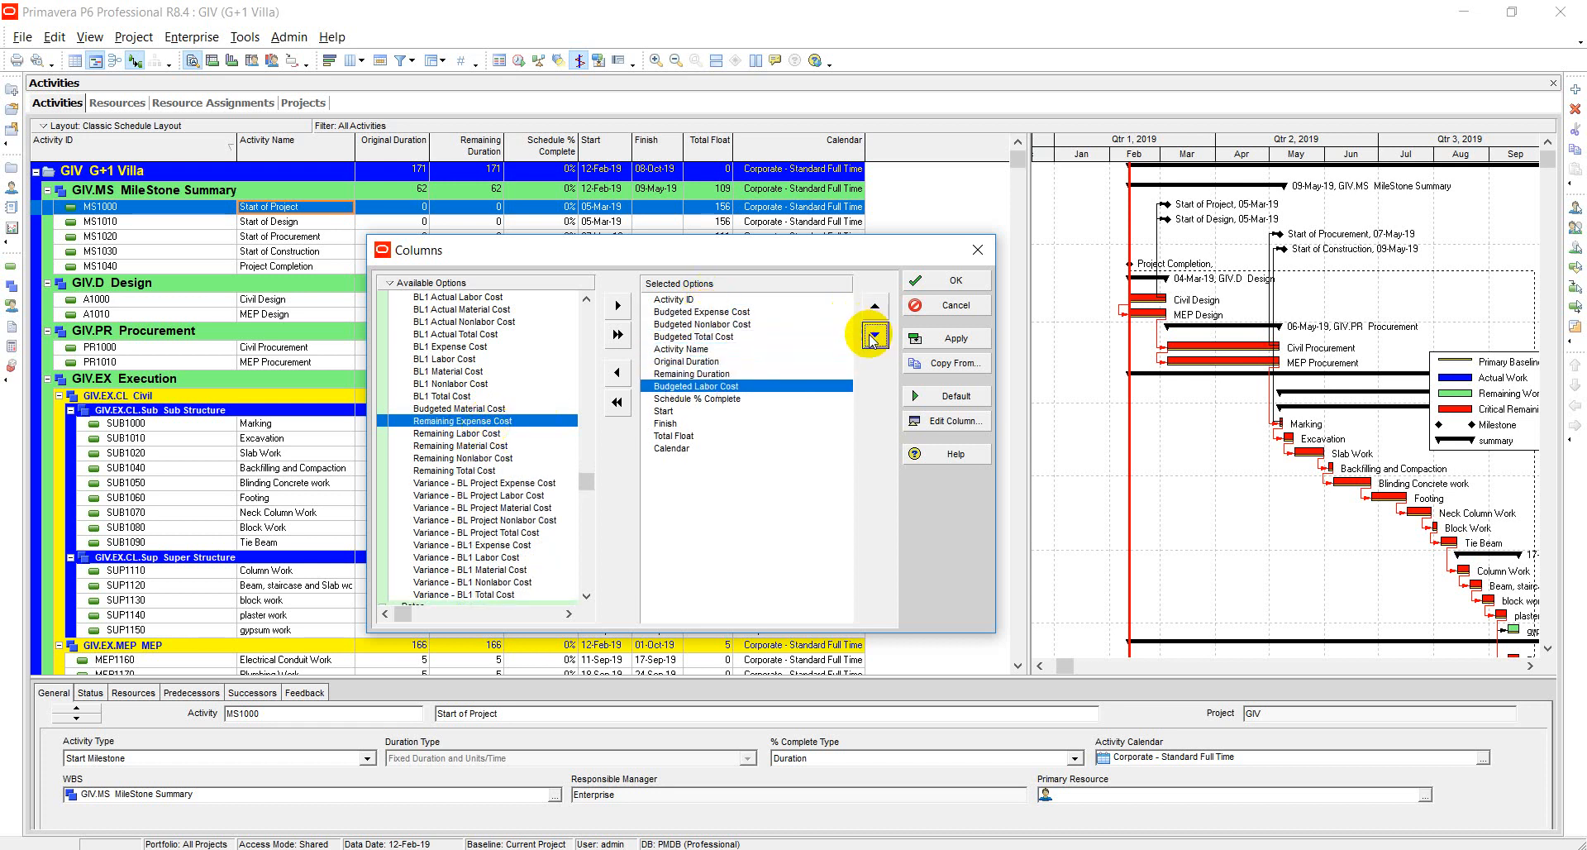
{"action": "left_click", "coordinate": [874, 335]}
{"action": "left_click", "coordinate": [873, 335]}
{"action": "left_click", "coordinate": [873, 335]}
{"action": "left_click", "coordinate": [873, 335]}
{"action": "left_click", "coordinate": [874, 335]}
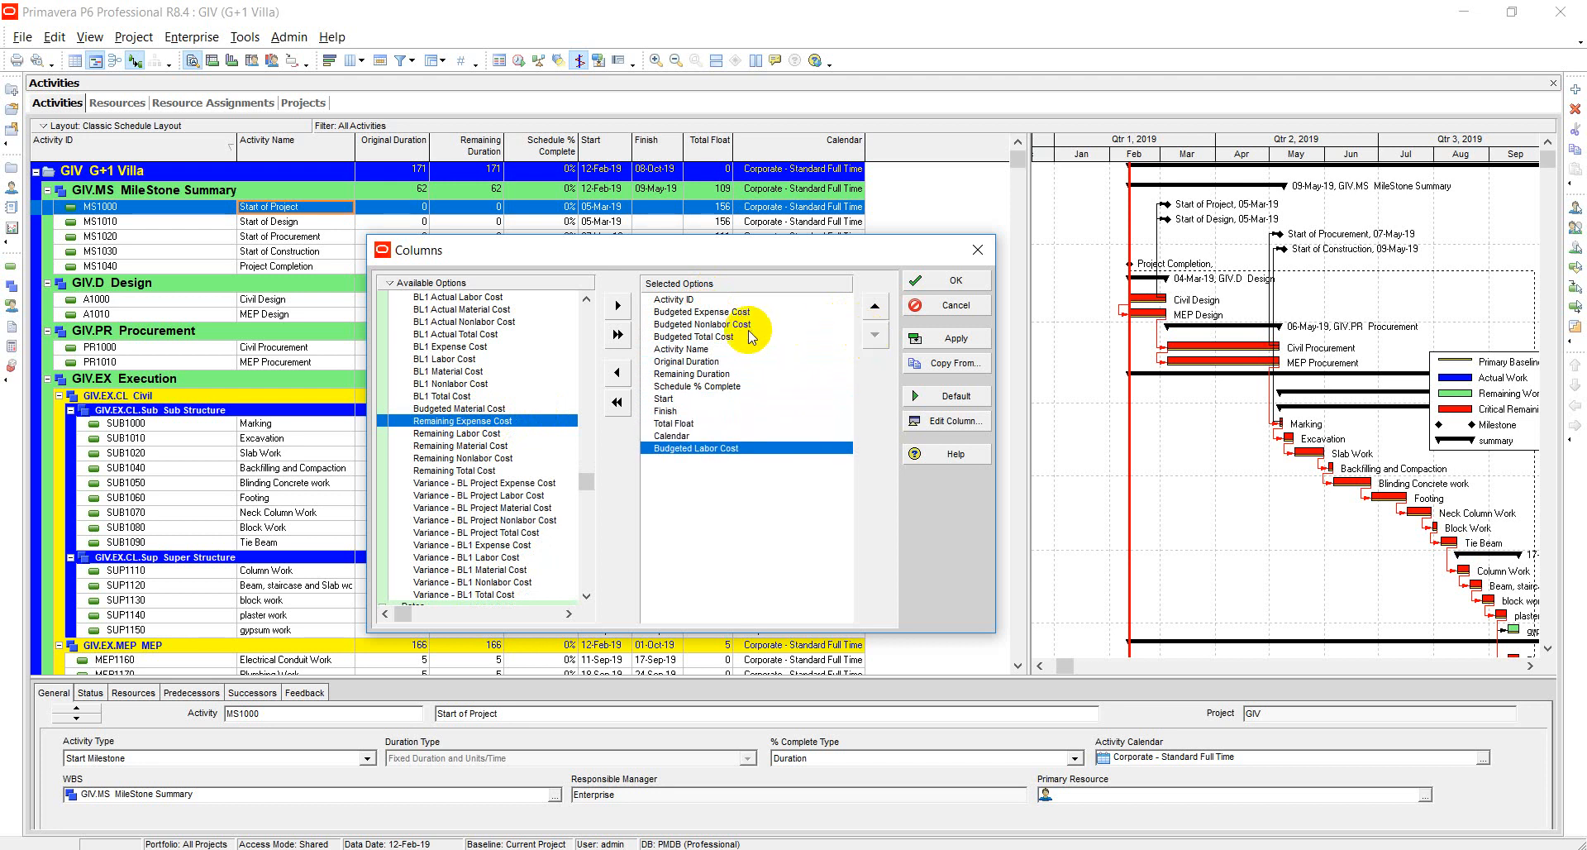
Move Budgeted Total Cost to the end of the selected columns, after Budgeted Labor Cost
{"action": "left_click", "coordinate": [748, 336]}
{"action": "left_click", "coordinate": [871, 337]}
{"action": "left_click", "coordinate": [872, 337]}
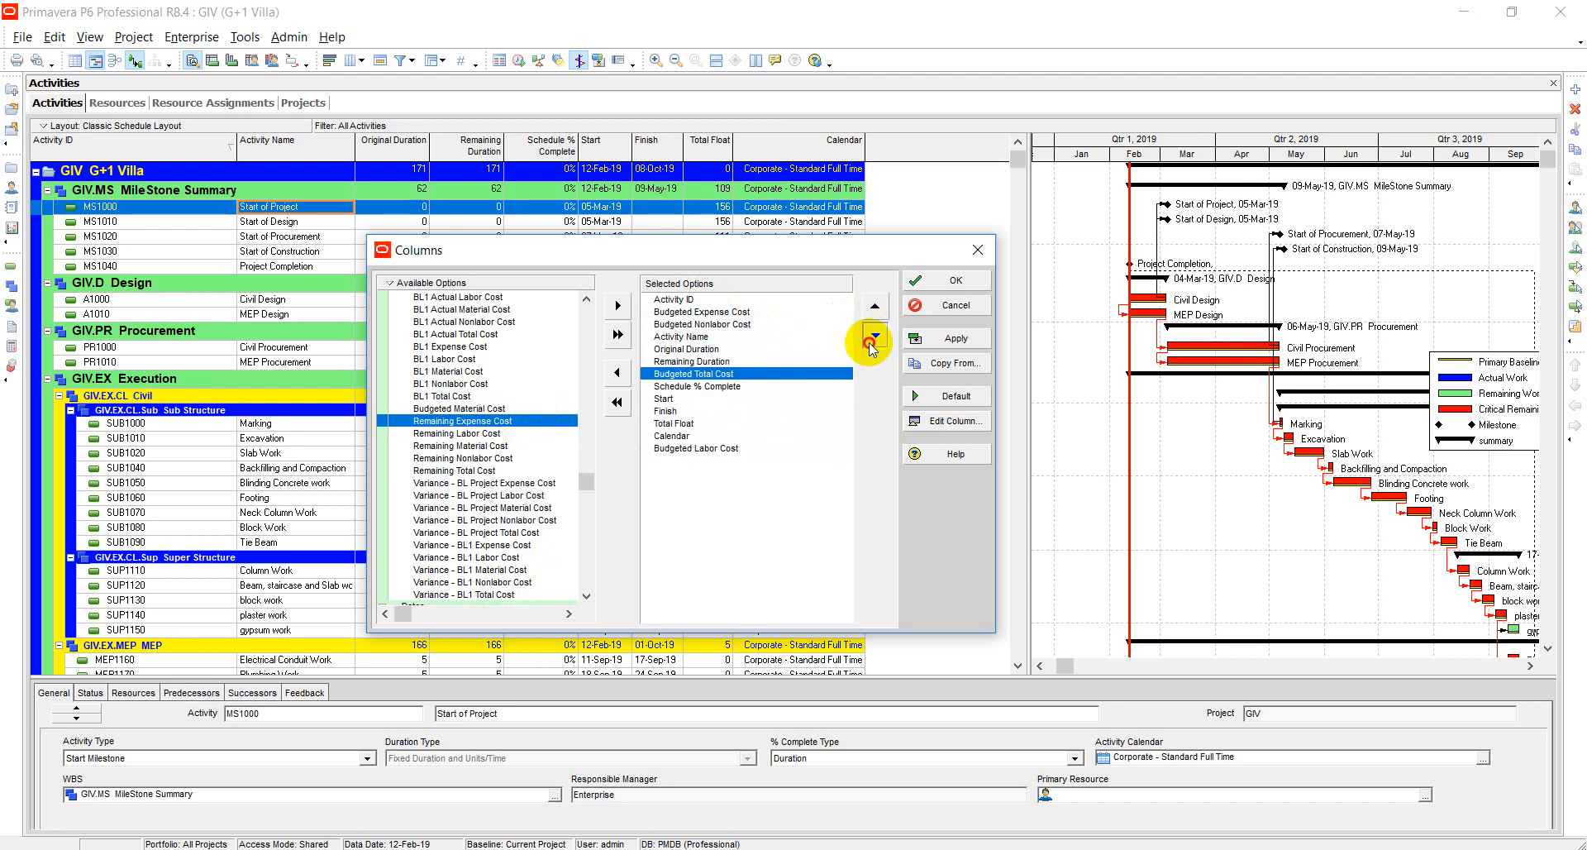
{"action": "left_click", "coordinate": [871, 337]}
{"action": "left_click", "coordinate": [872, 338]}
{"action": "left_click", "coordinate": [871, 337]}
{"action": "left_click", "coordinate": [872, 337]}
{"action": "left_click", "coordinate": [872, 337]}
{"action": "left_click", "coordinate": [872, 337]}
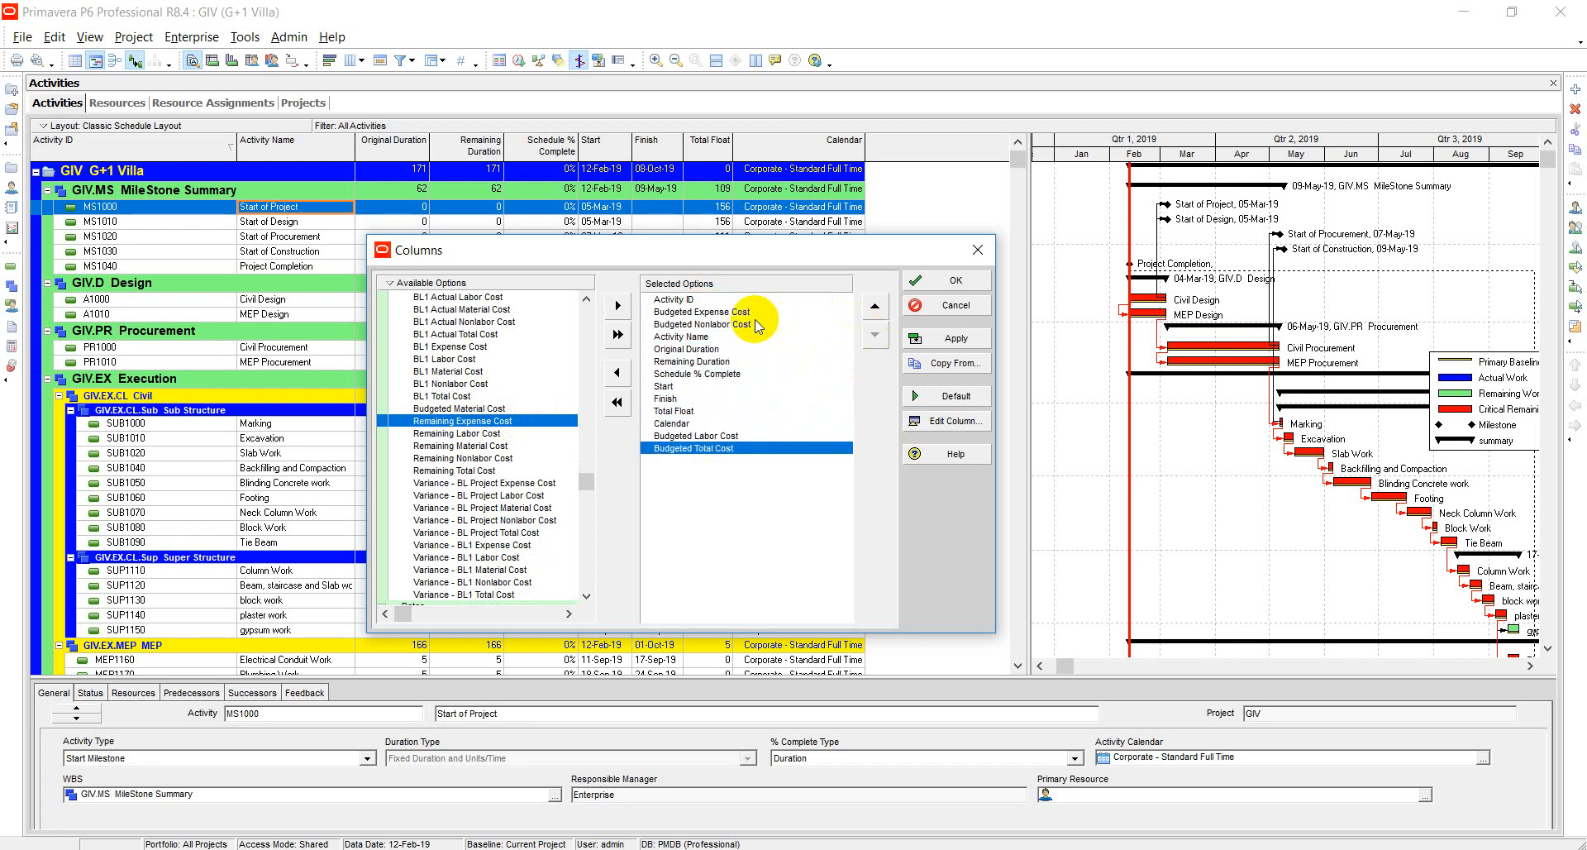
Move Budgeted Nonlabor Cost to the end of the selected columns, after Budgeted Total Cost
{"action": "left_click", "coordinate": [678, 324]}
{"action": "left_click", "coordinate": [874, 335]}
{"action": "left_click", "coordinate": [873, 334]}
{"action": "left_click", "coordinate": [874, 335]}
{"action": "left_click", "coordinate": [873, 335]}
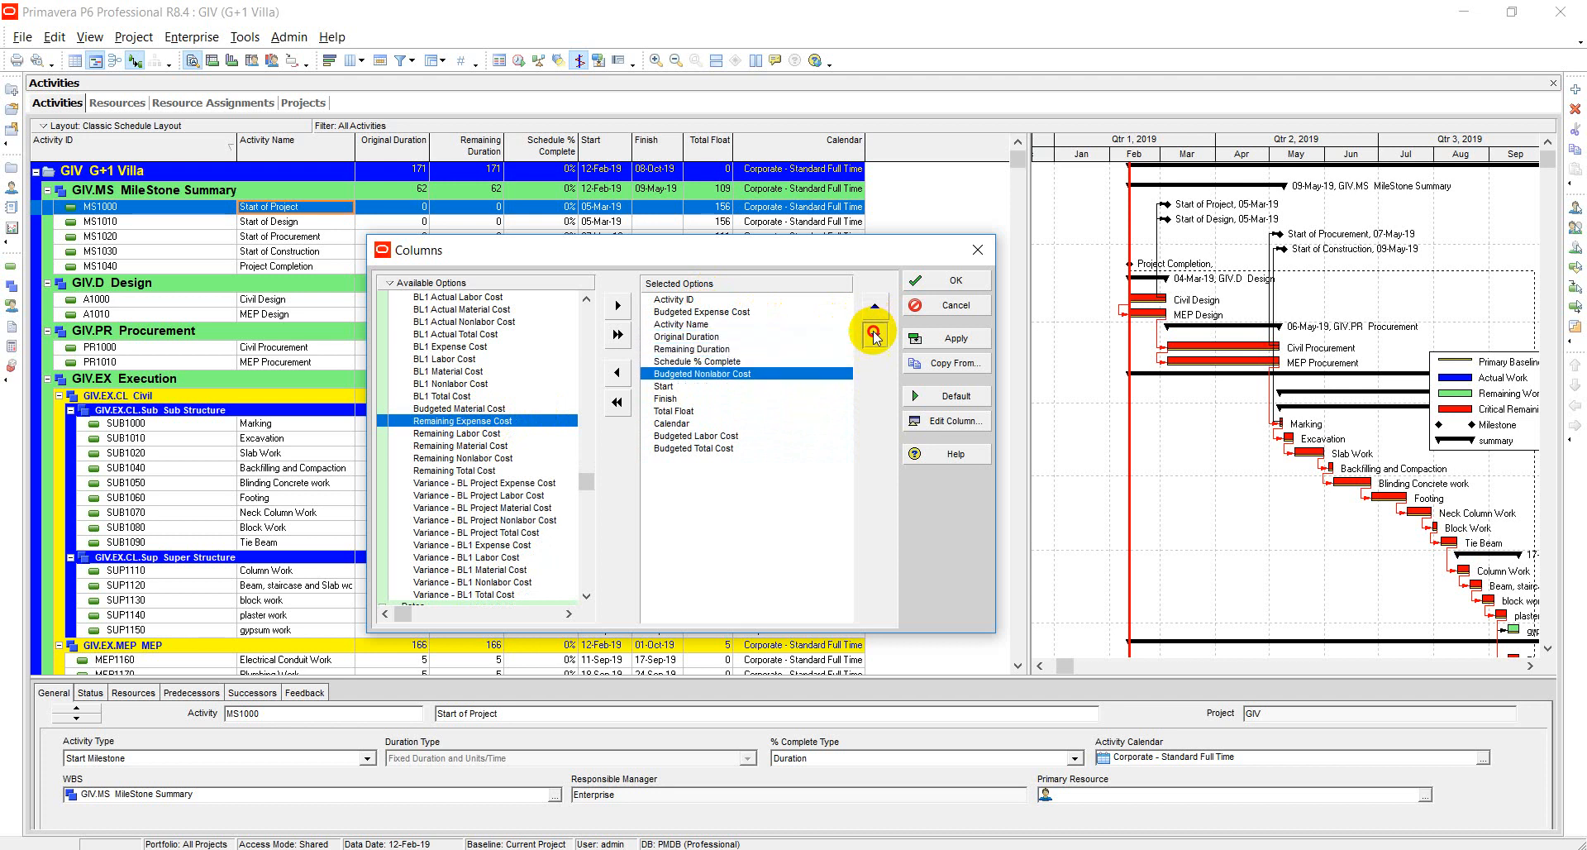
{"action": "left_click", "coordinate": [874, 335]}
{"action": "left_click", "coordinate": [873, 335]}
{"action": "left_click", "coordinate": [874, 334]}
{"action": "left_click", "coordinate": [873, 335]}
{"action": "left_click", "coordinate": [874, 335]}
{"action": "left_click", "coordinate": [873, 335]}
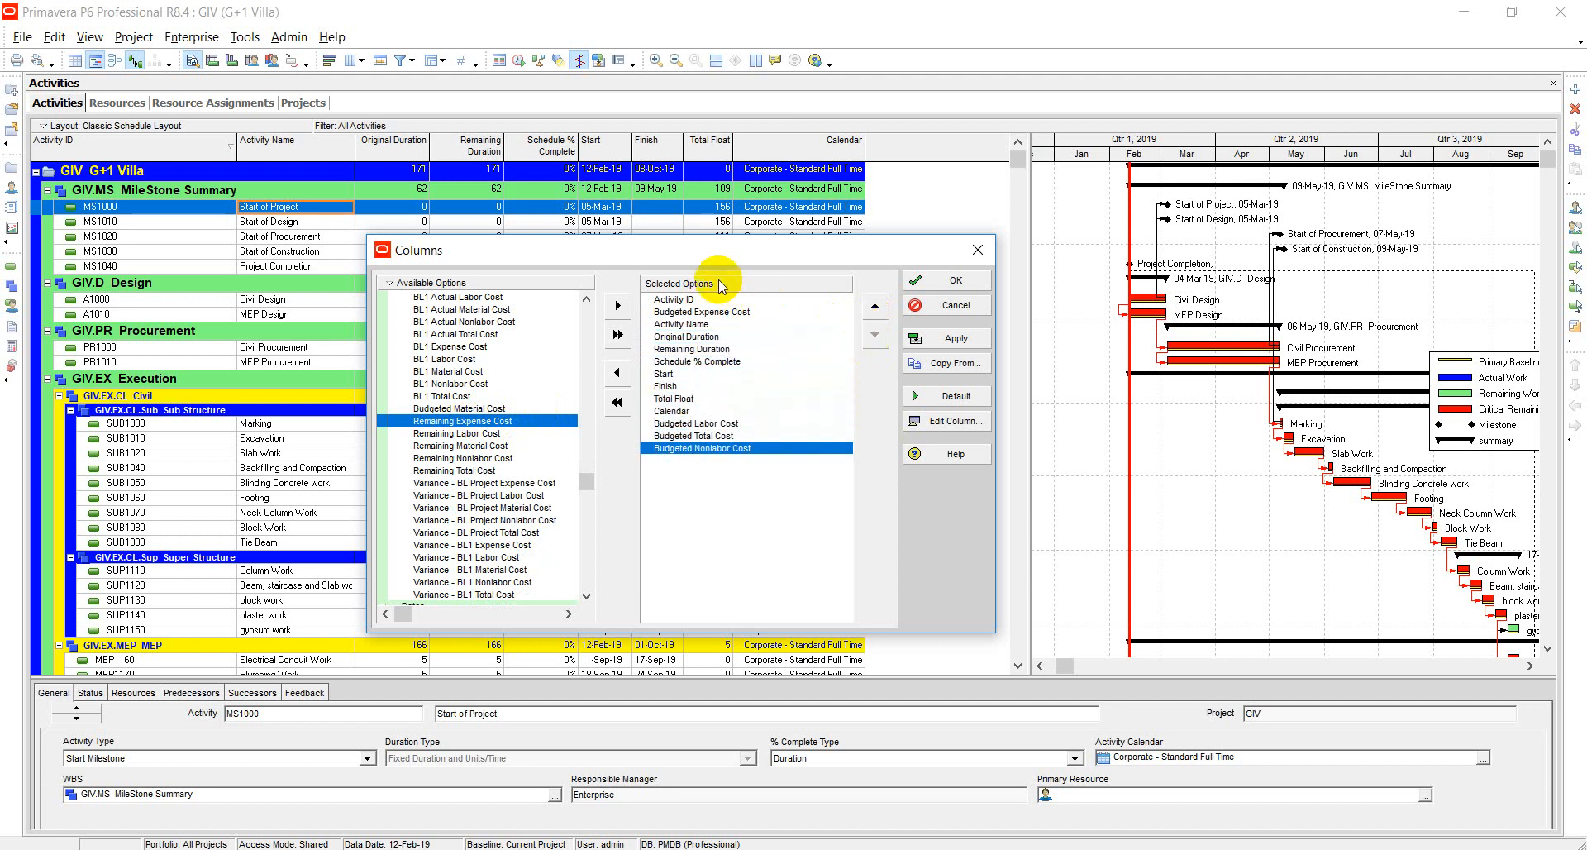
Move Budgeted Expense Cost to the end of the selected columns, after Budgeted Nonlabor Cost
{"action": "left_click", "coordinate": [732, 313]}
{"action": "left_click", "coordinate": [873, 334]}
{"action": "left_click", "coordinate": [873, 334]}
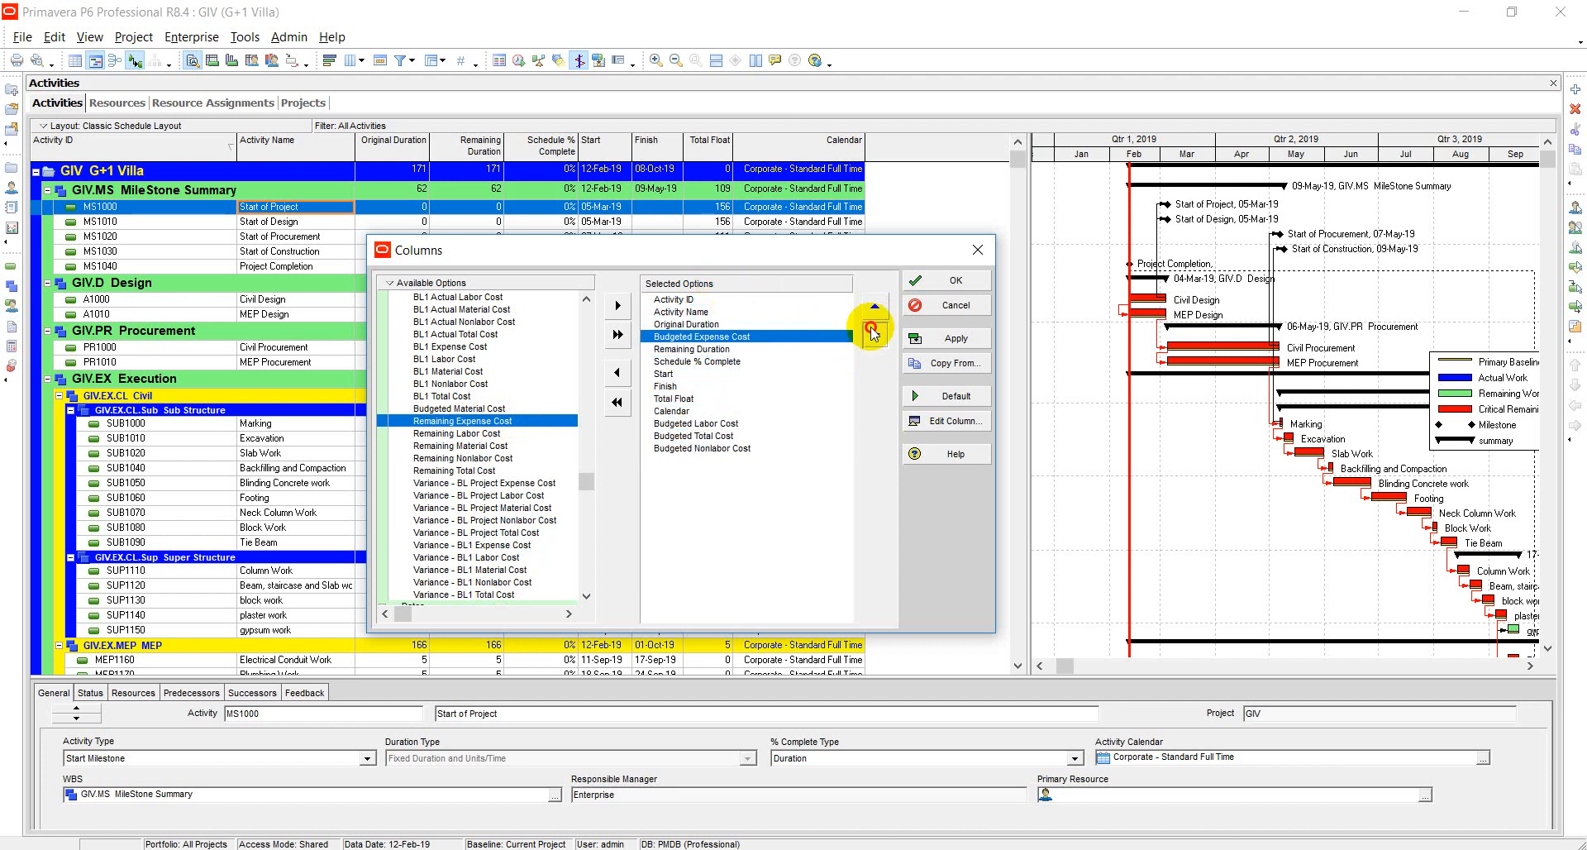
{"action": "left_click", "coordinate": [873, 334]}
{"action": "left_click", "coordinate": [873, 334]}
{"action": "left_click", "coordinate": [873, 335]}
{"action": "left_click", "coordinate": [873, 335]}
{"action": "left_click", "coordinate": [874, 335]}
{"action": "left_click", "coordinate": [873, 335]}
{"action": "left_click", "coordinate": [874, 335]}
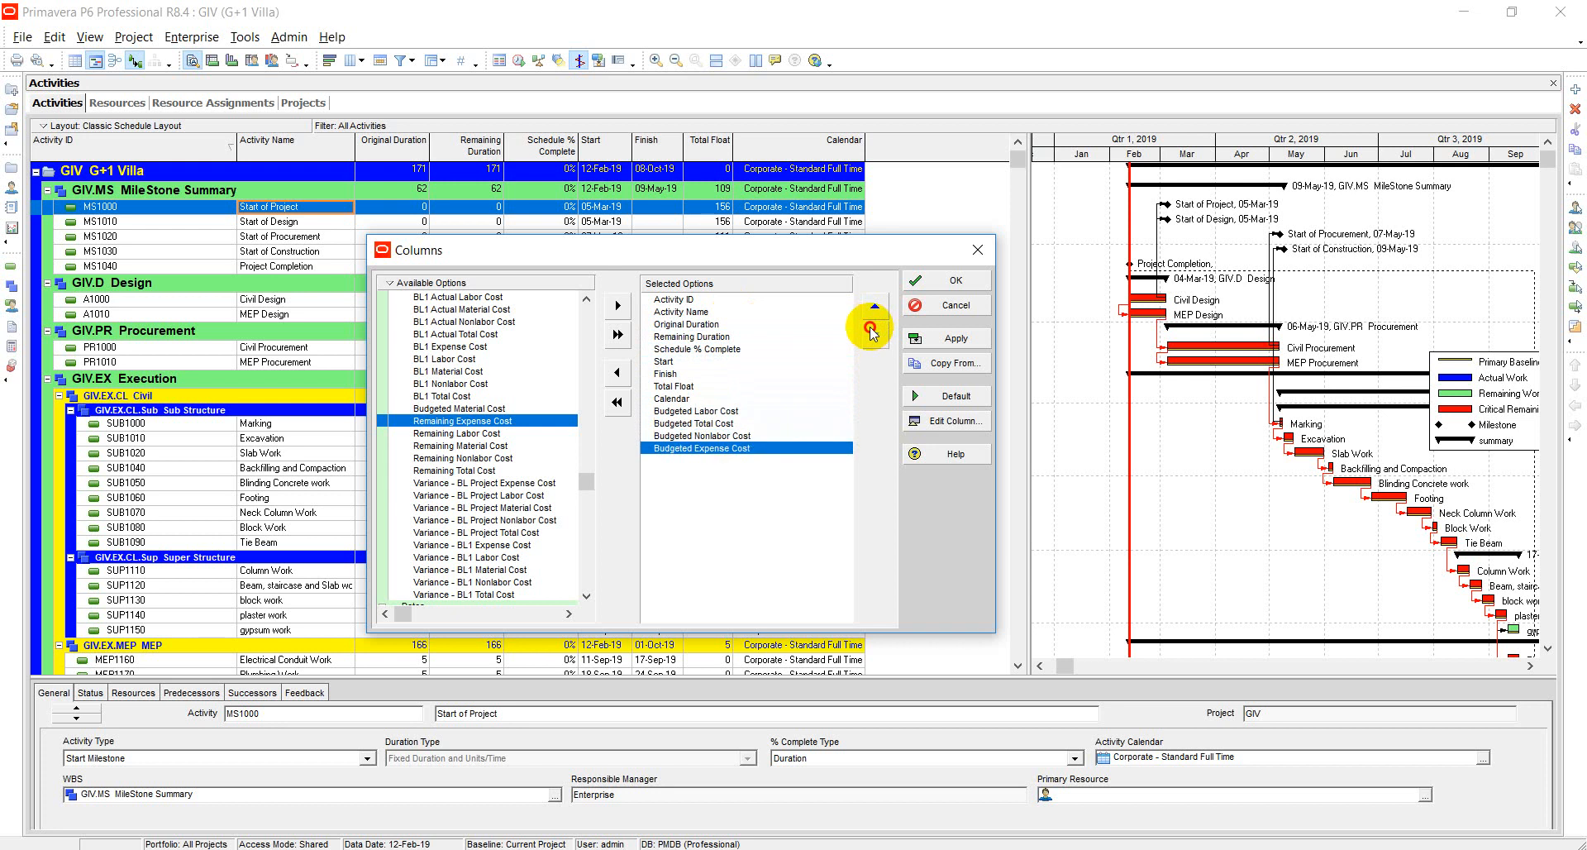
Place Budgeted Total Cost last, after Budgeted Expense Cost, and apply the column selection to the activity table
{"action": "left_click", "coordinate": [723, 435]}
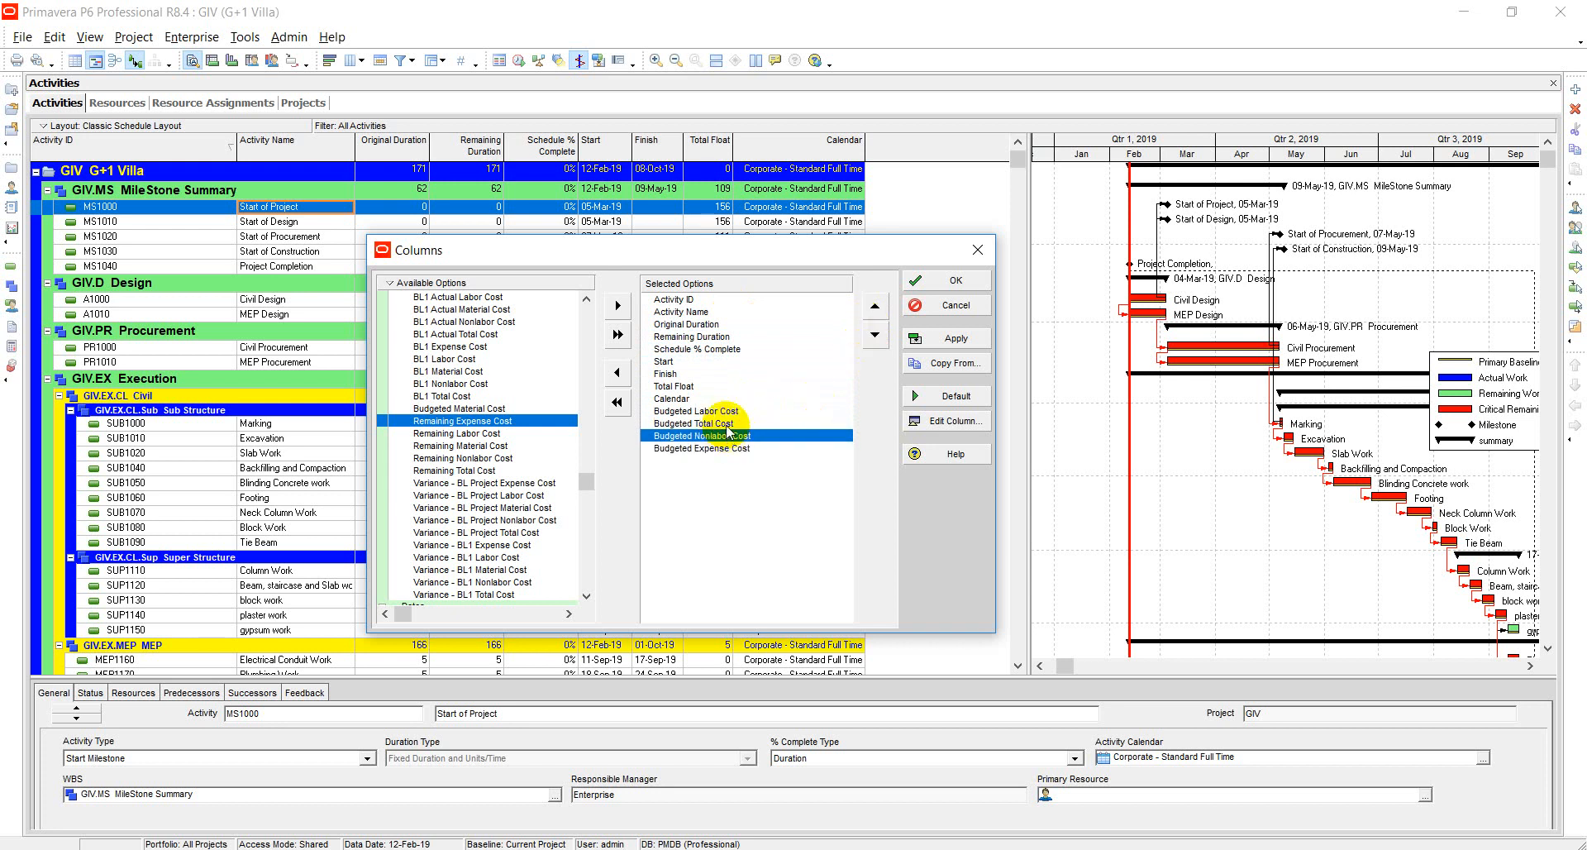
{"action": "left_click", "coordinate": [727, 424]}
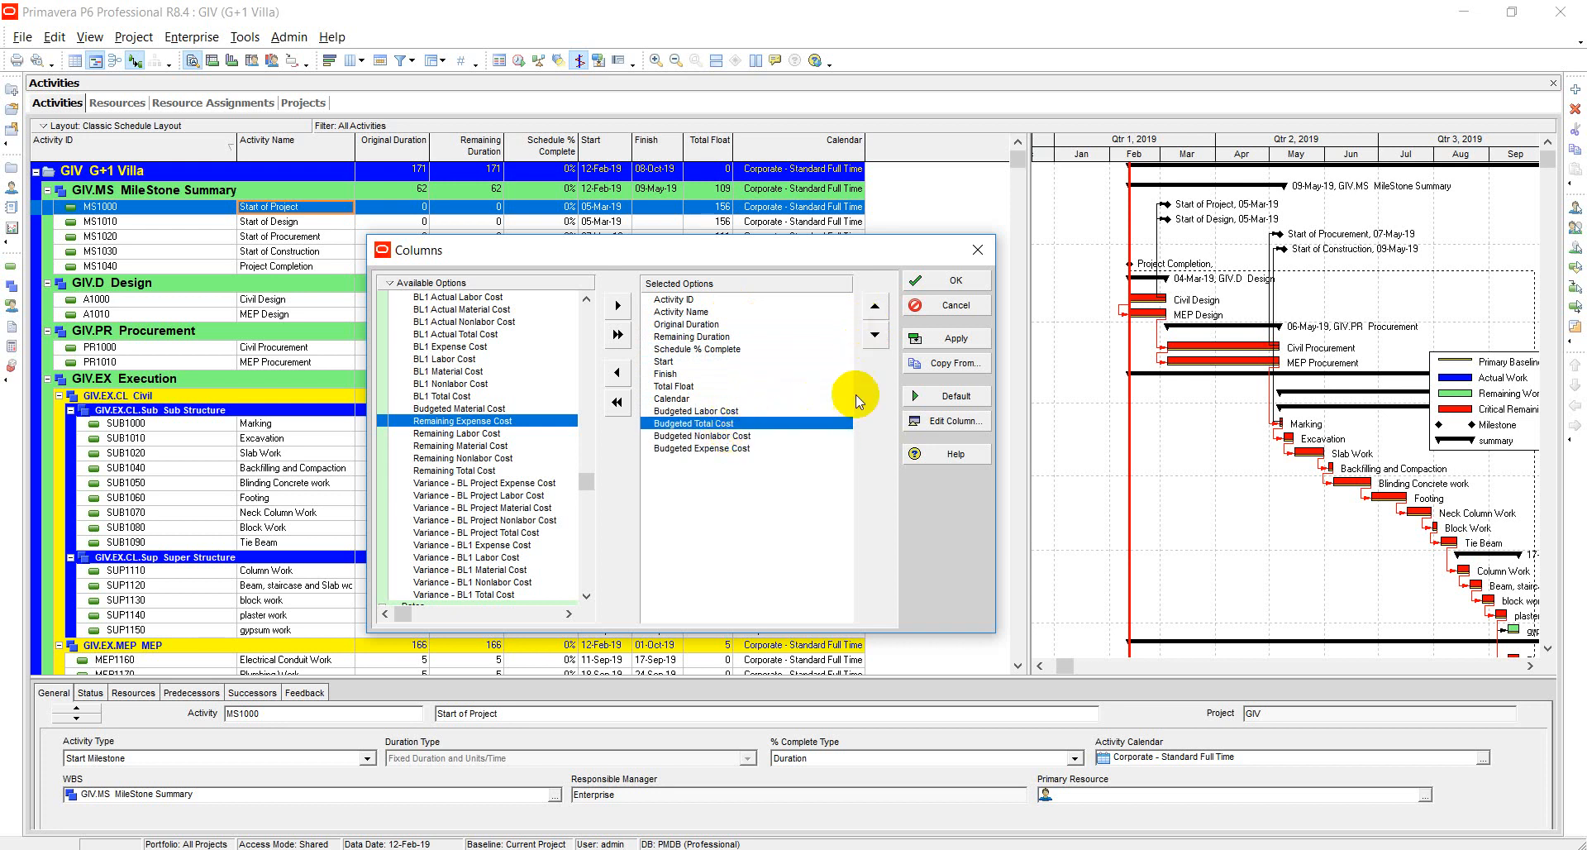
{"action": "left_click", "coordinate": [873, 335]}
{"action": "left_click", "coordinate": [873, 335]}
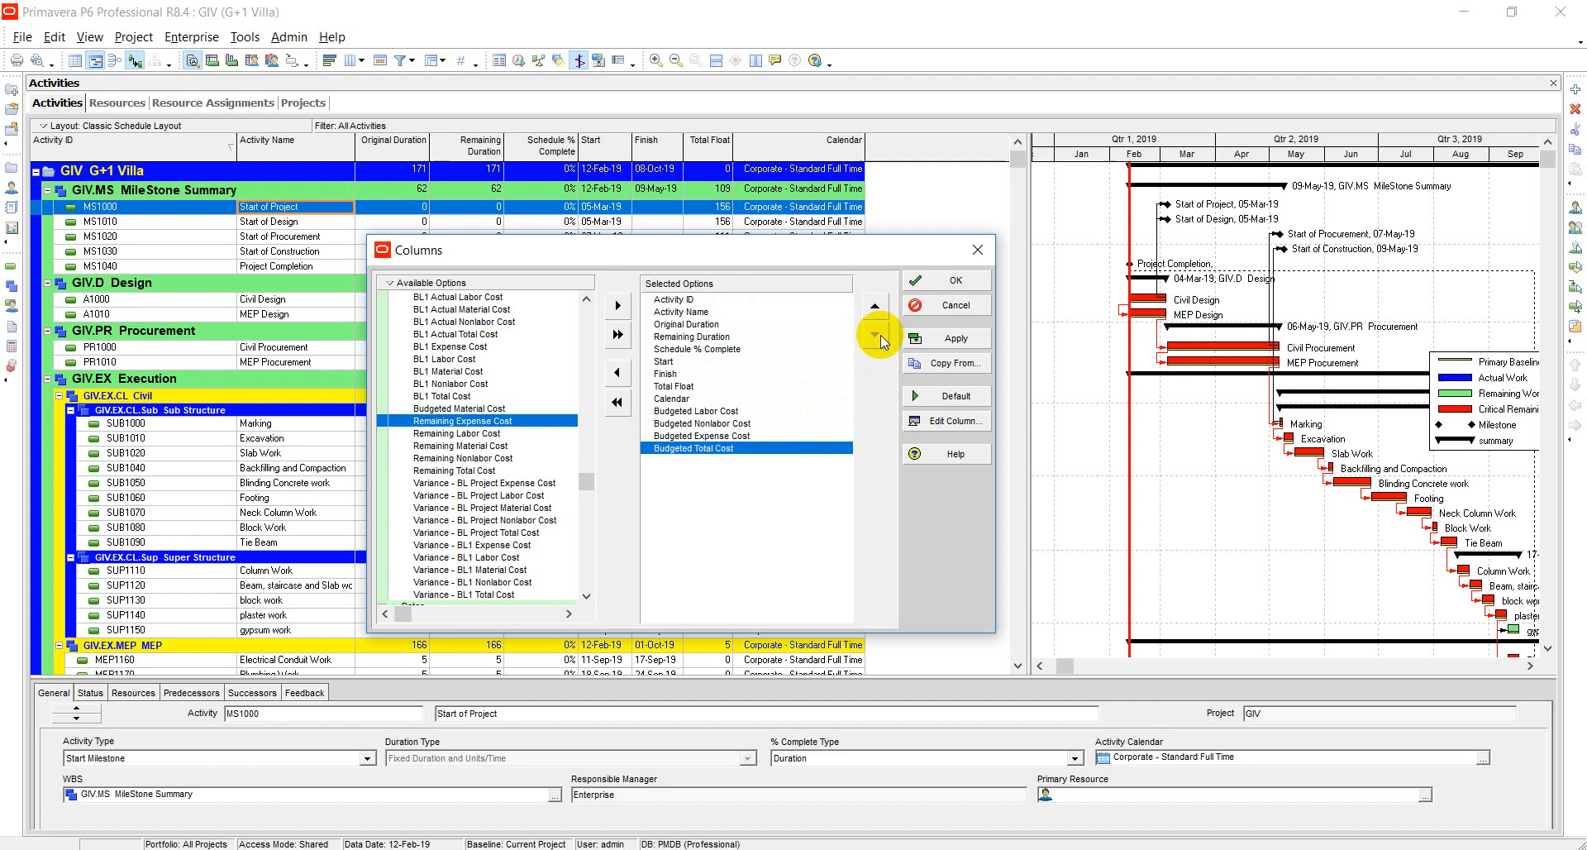
{"action": "left_click", "coordinate": [950, 340]}
{"action": "left_click", "coordinate": [946, 281]}
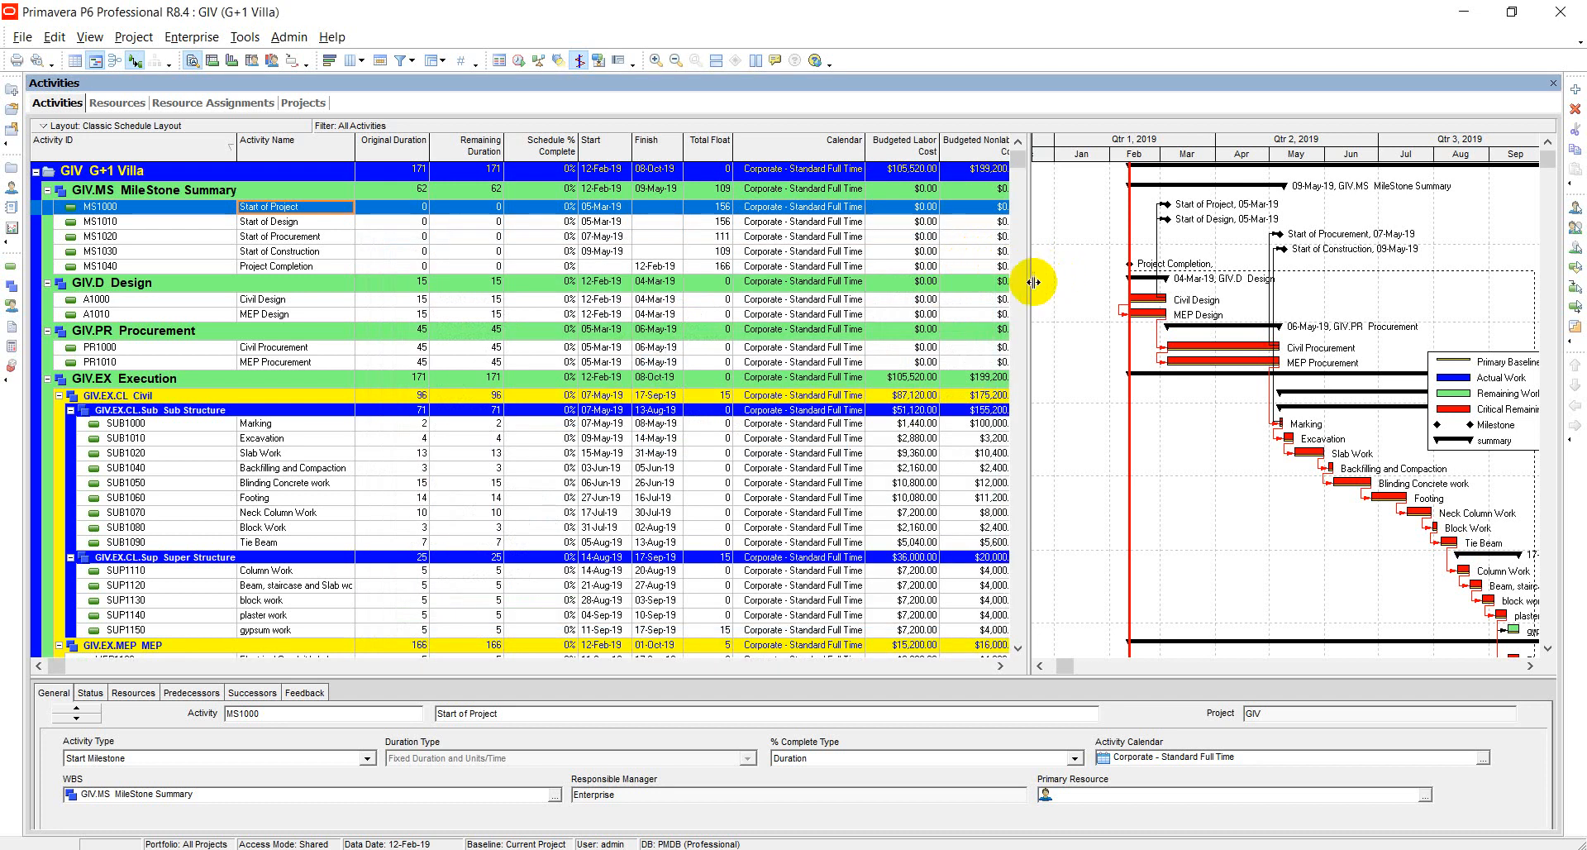
Widen the activity table against the Gantt chart so that all four budgeted cost columns fit in view
{"action": "left_click_drag", "start_coordinate": [1033, 282], "coordinate": [1504, 294]}
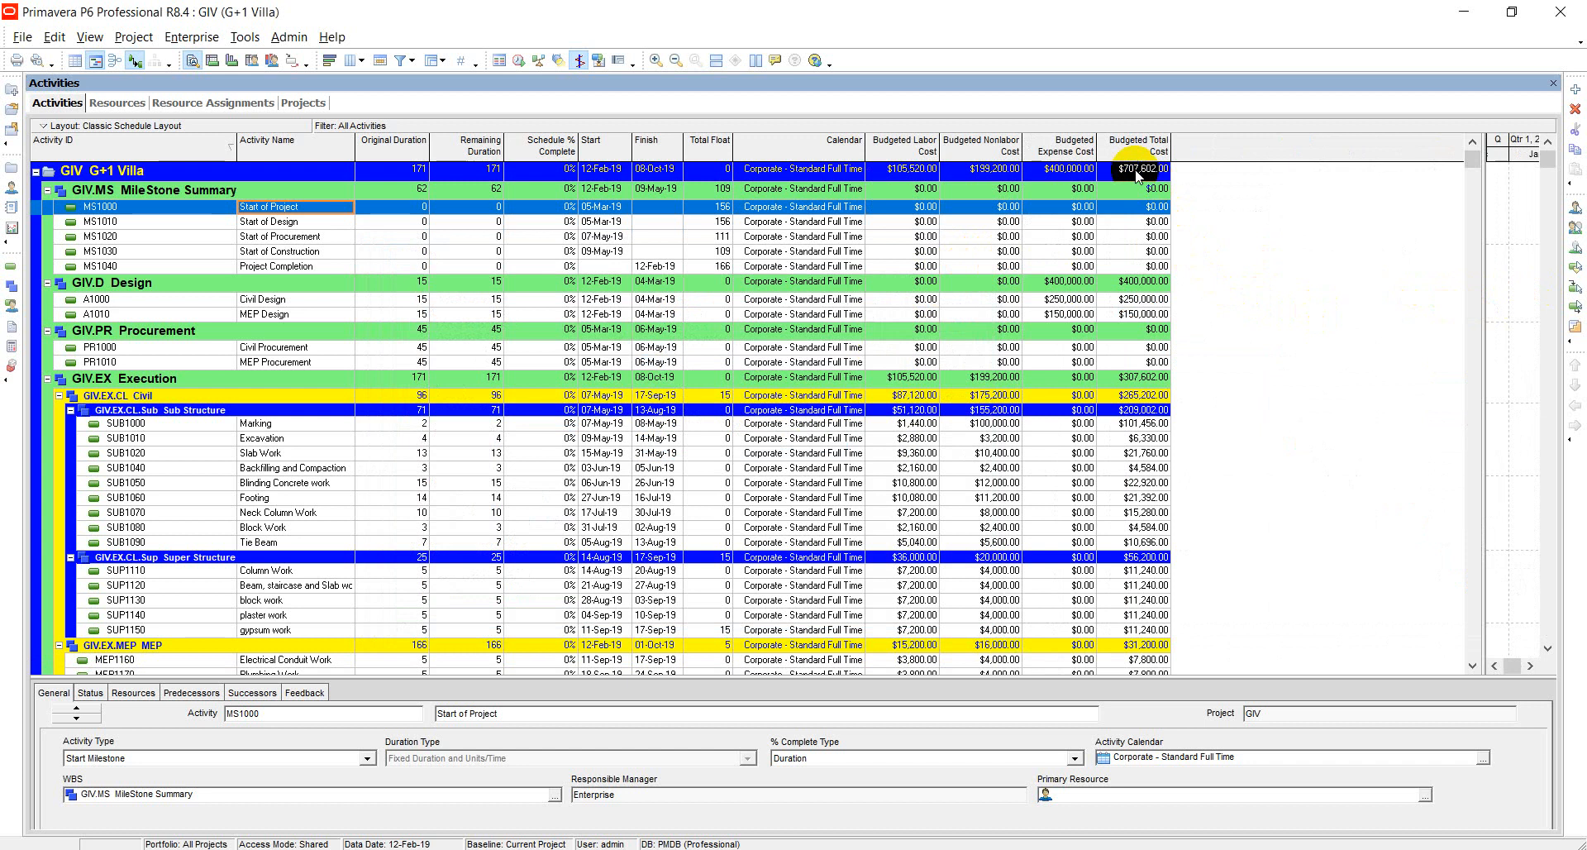
{"action": "left_click_drag", "start_coordinate": [1484, 262], "coordinate": [1320, 280]}
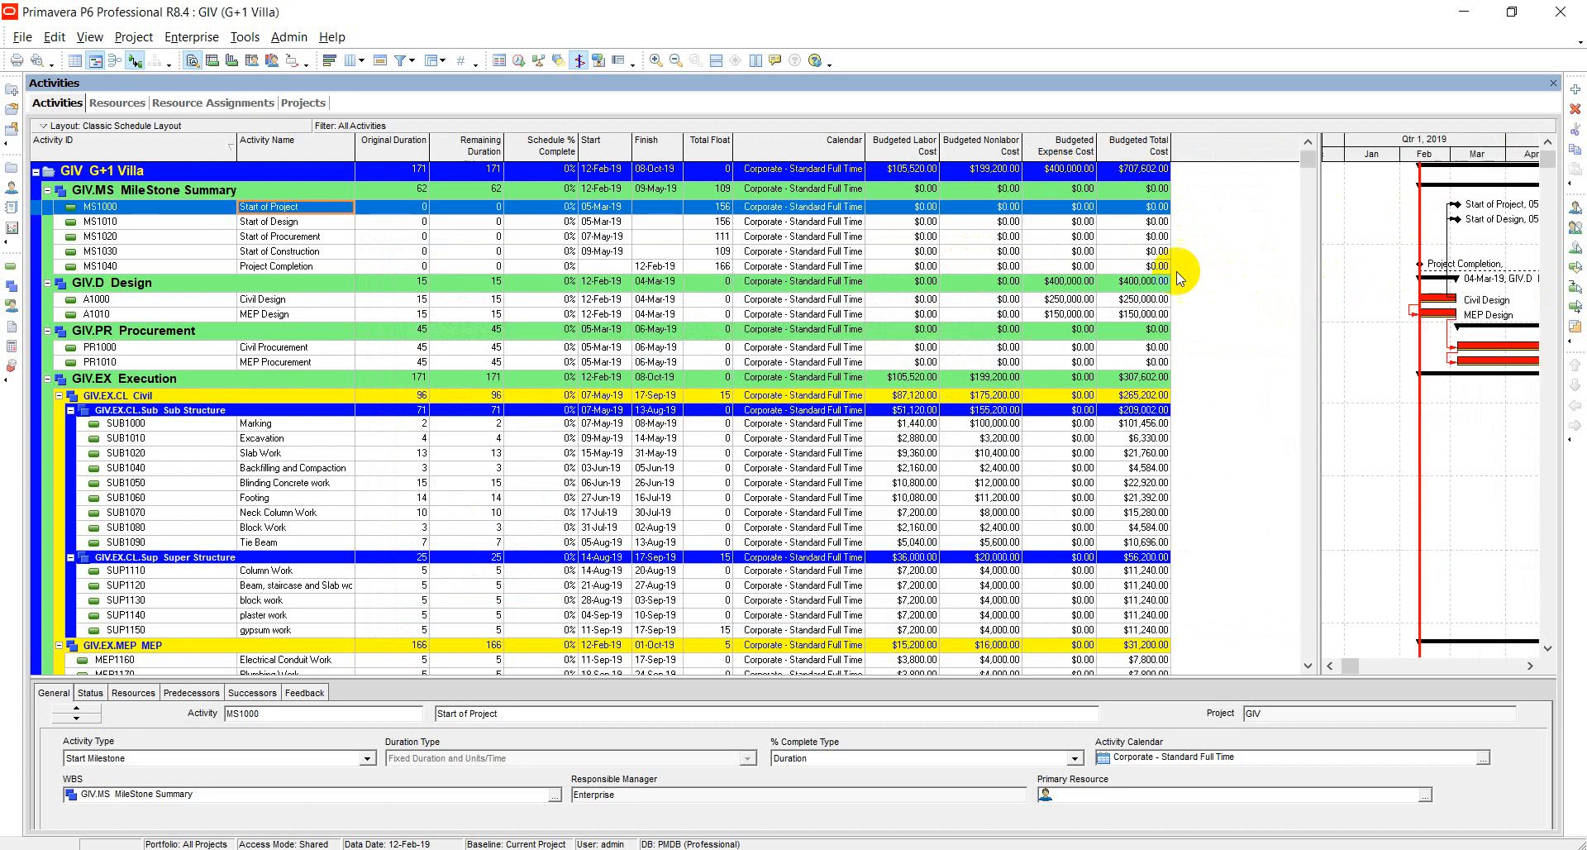
{"action": "left_click", "coordinate": [1147, 171]}
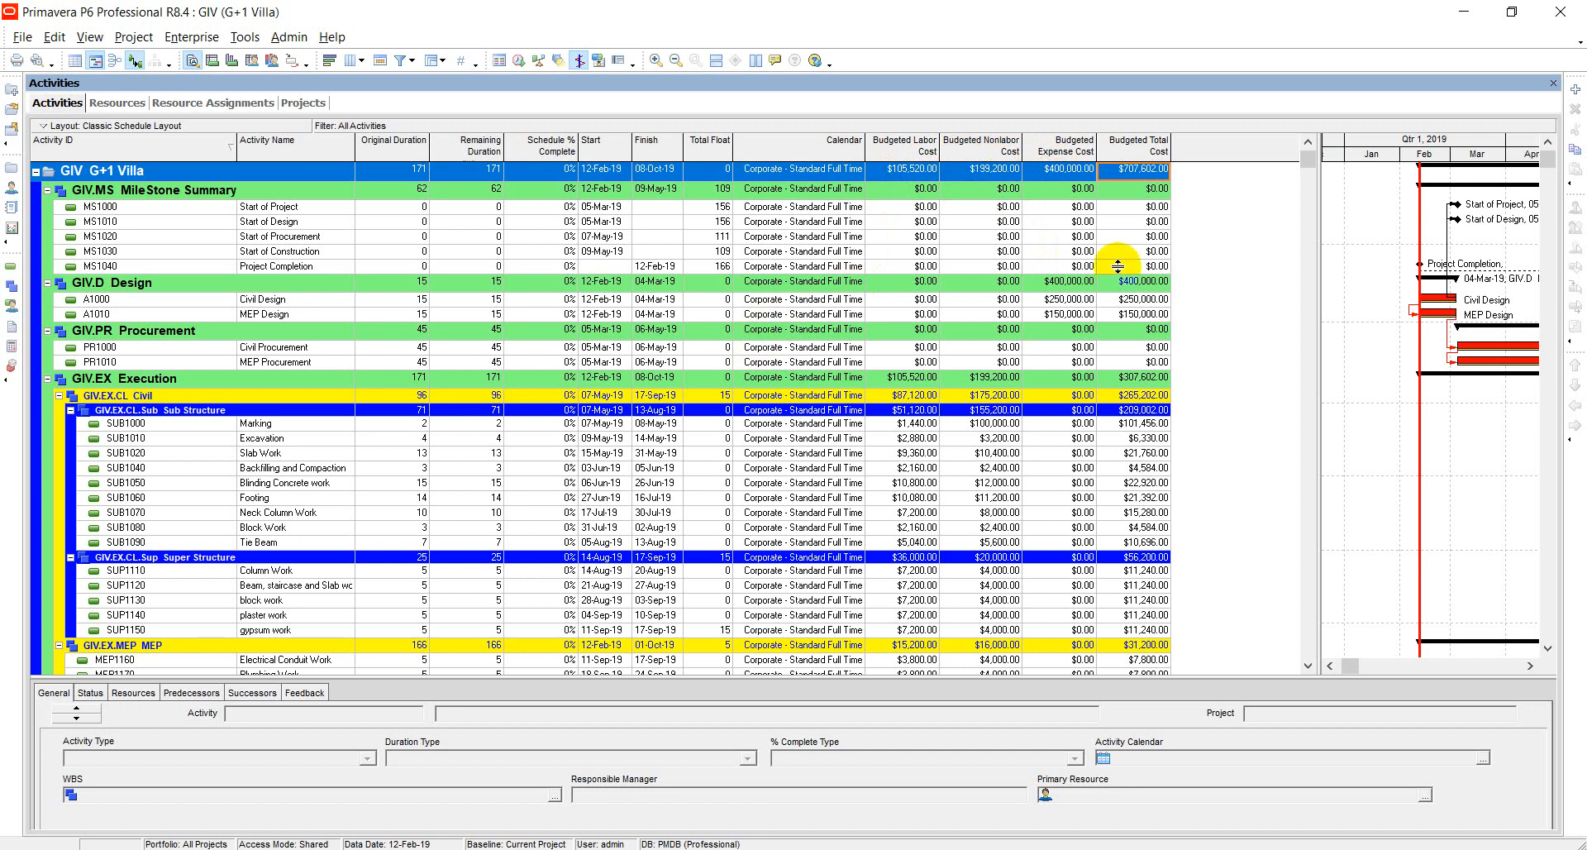
{"action": "left_click", "coordinate": [1317, 404]}
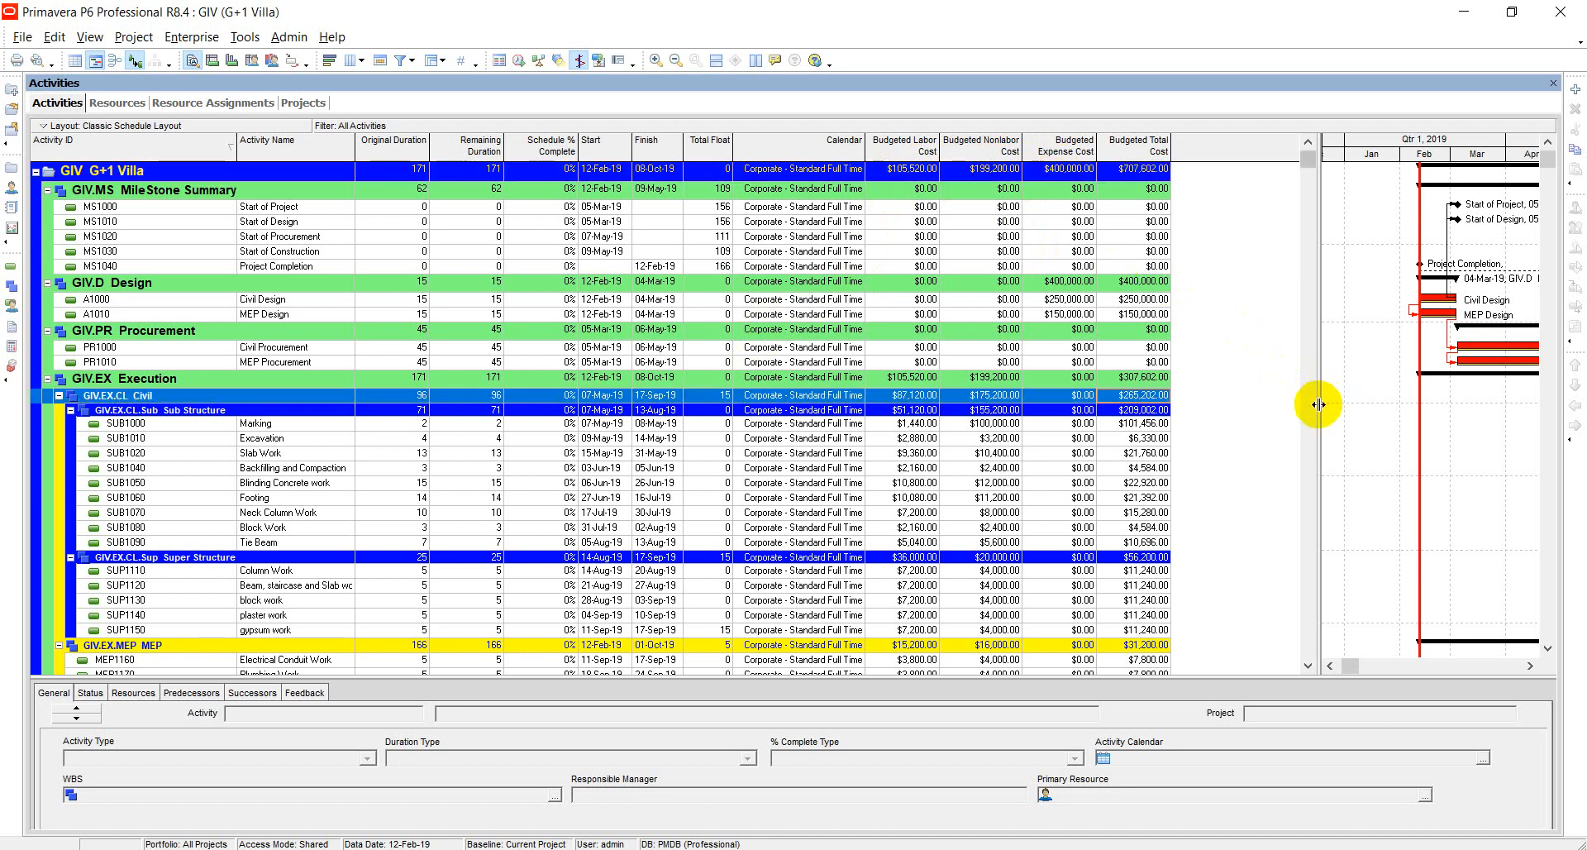
{"action": "left_click_drag", "start_coordinate": [1317, 405], "coordinate": [1277, 417]}
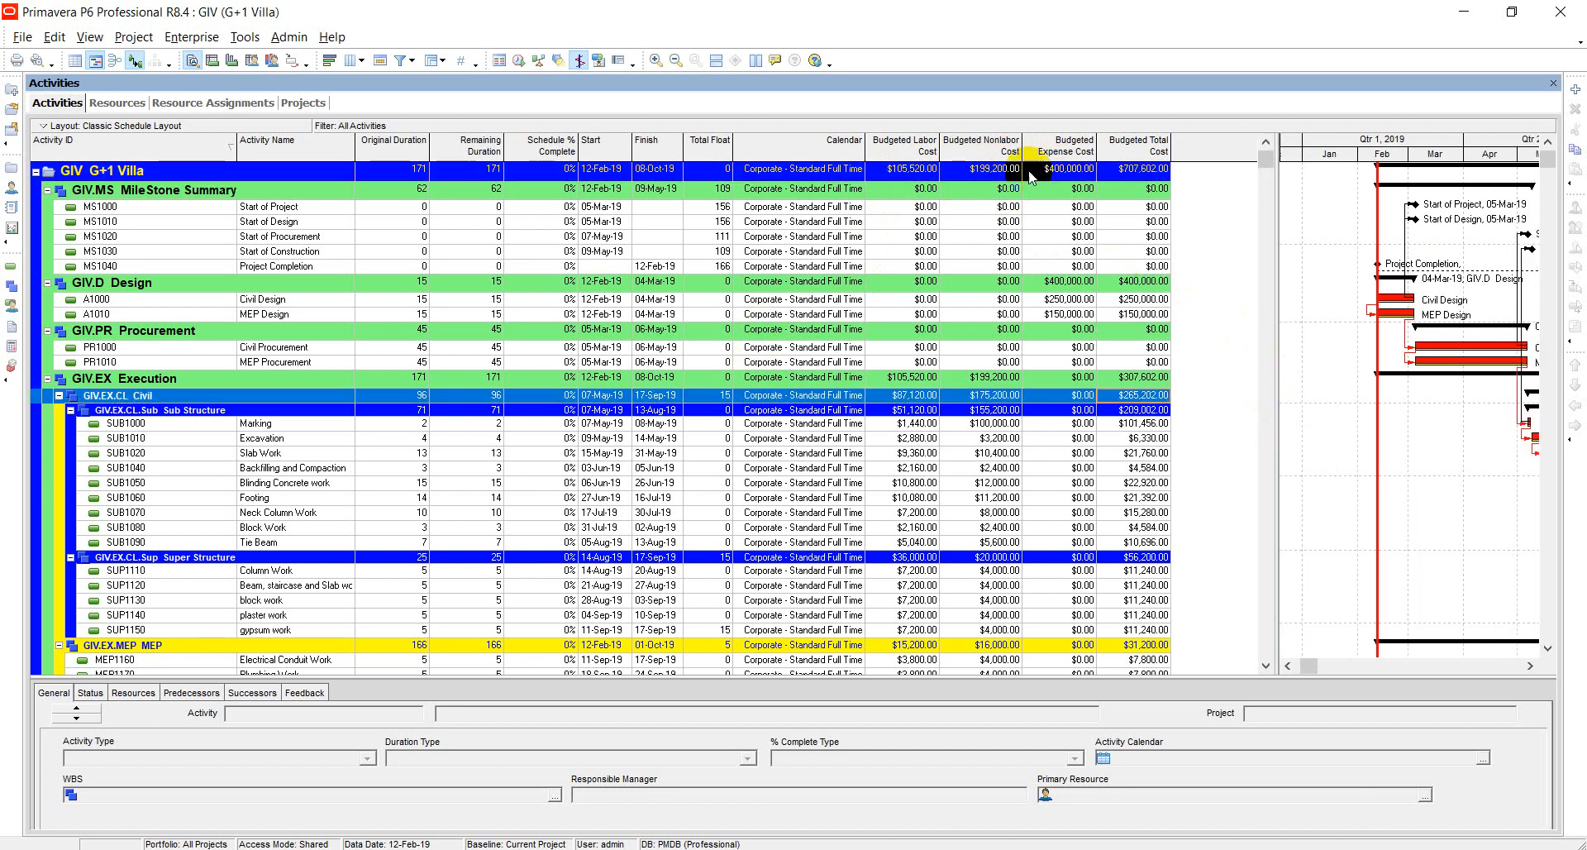
{"action": "left_click", "coordinate": [400, 63]}
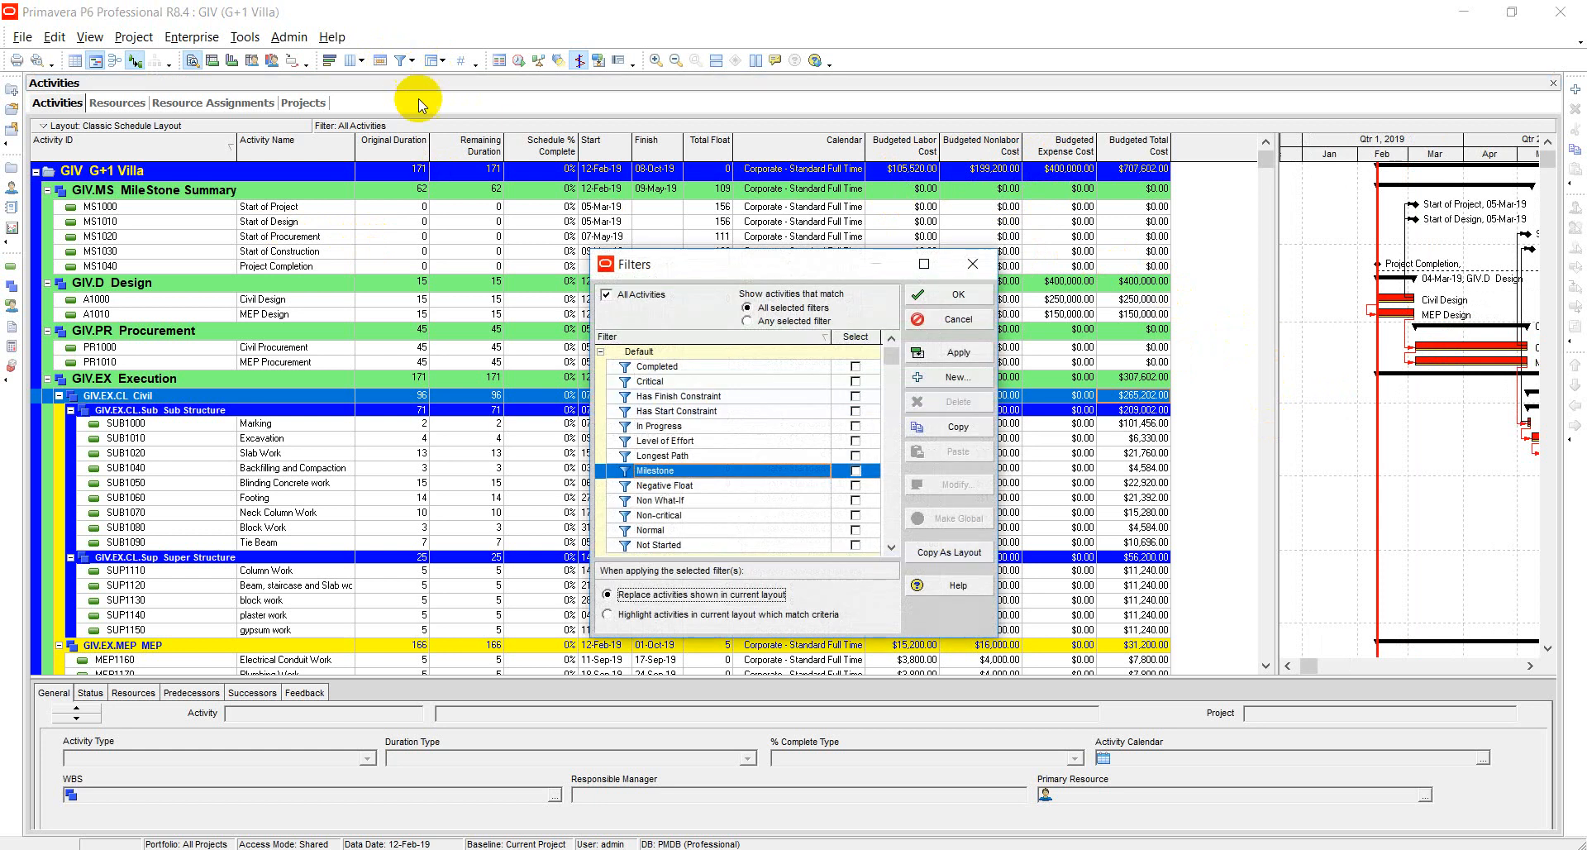
{"action": "left_click", "coordinate": [971, 269]}
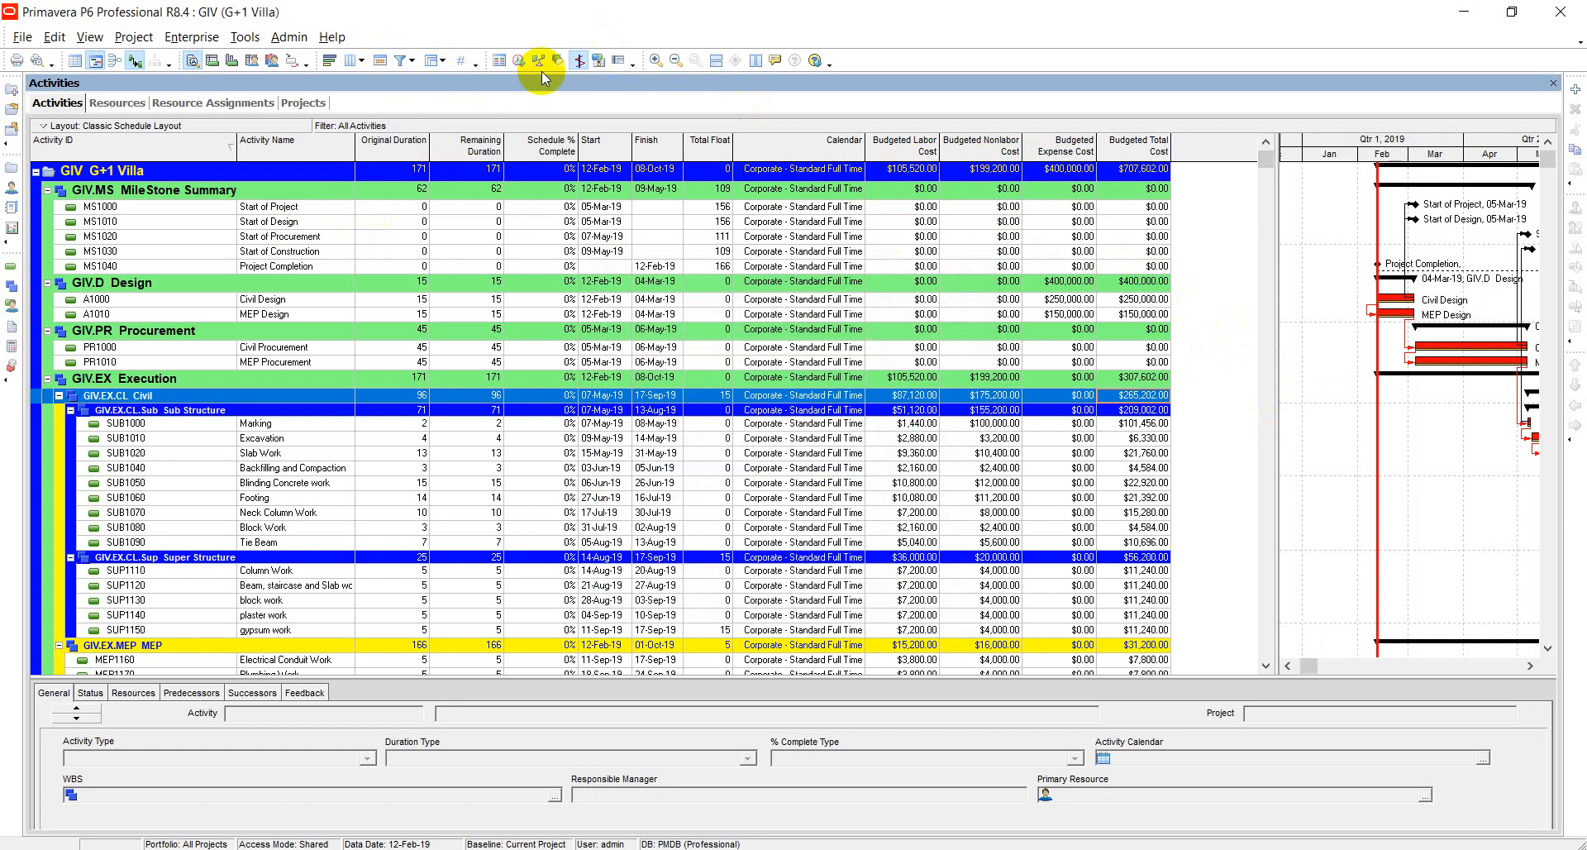
Remove the four budgeted cost columns and the Calendar column from the activity table, leaving Total Float as the last column
{"action": "left_click", "coordinate": [380, 62]}
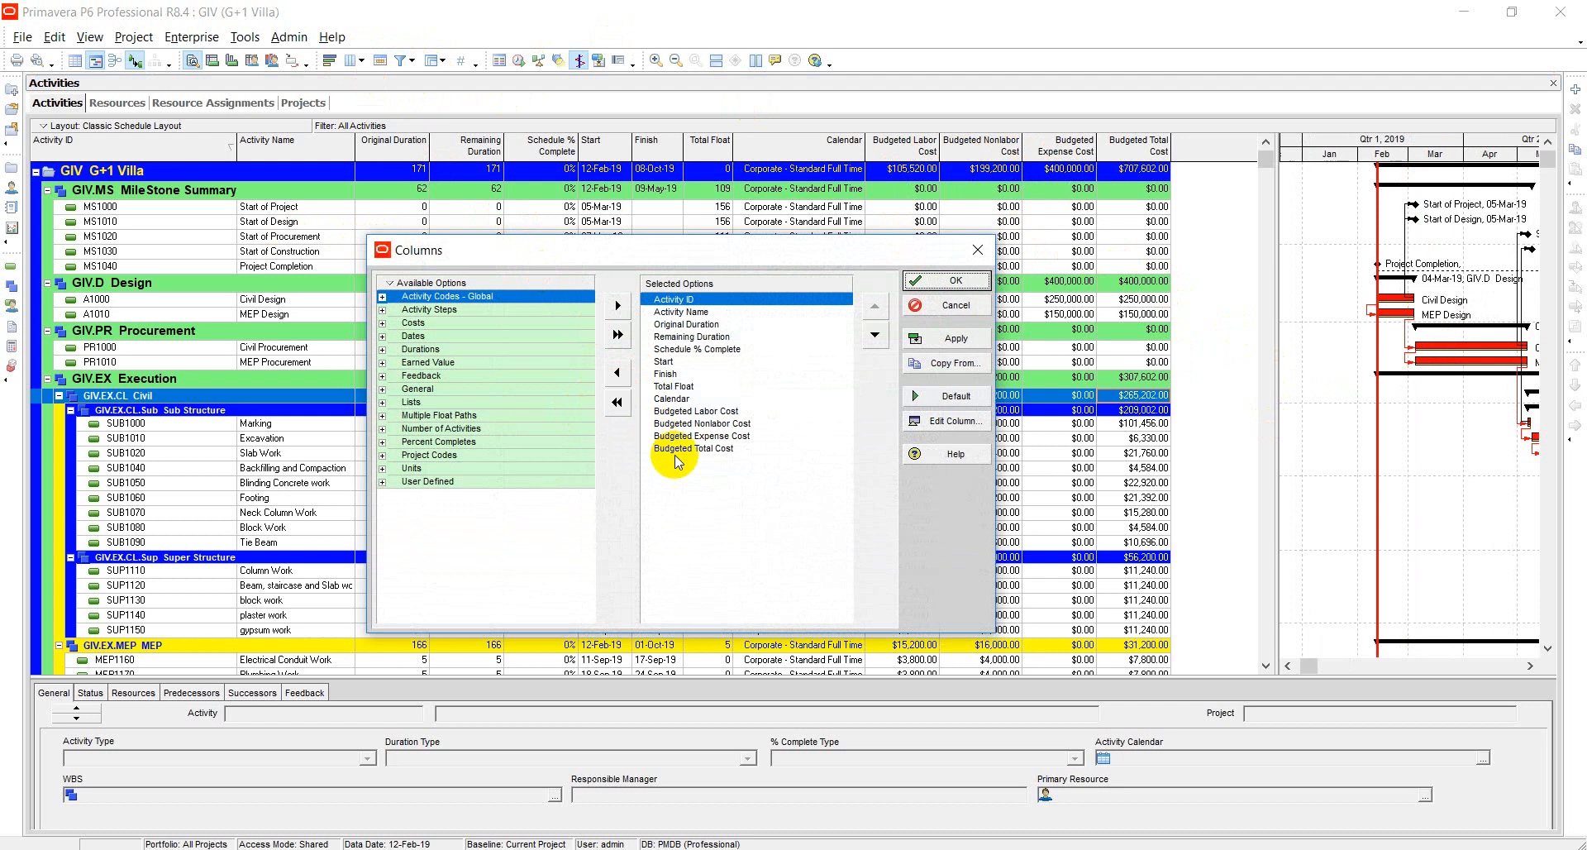
{"action": "double_click", "coordinate": [683, 448]}
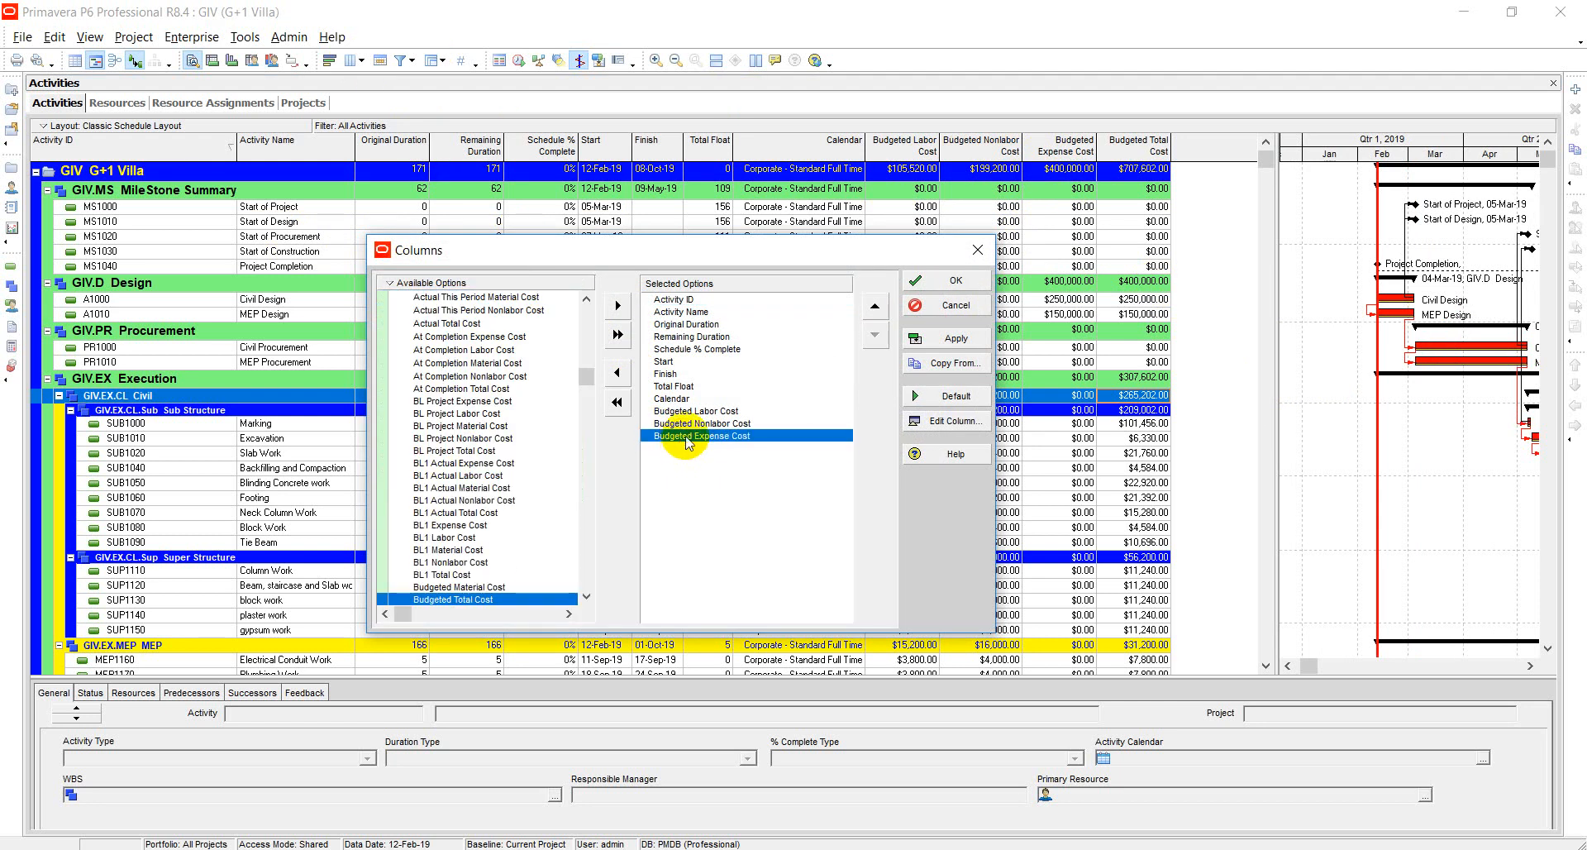
{"action": "double_click", "coordinate": [685, 438]}
{"action": "double_click", "coordinate": [683, 425]}
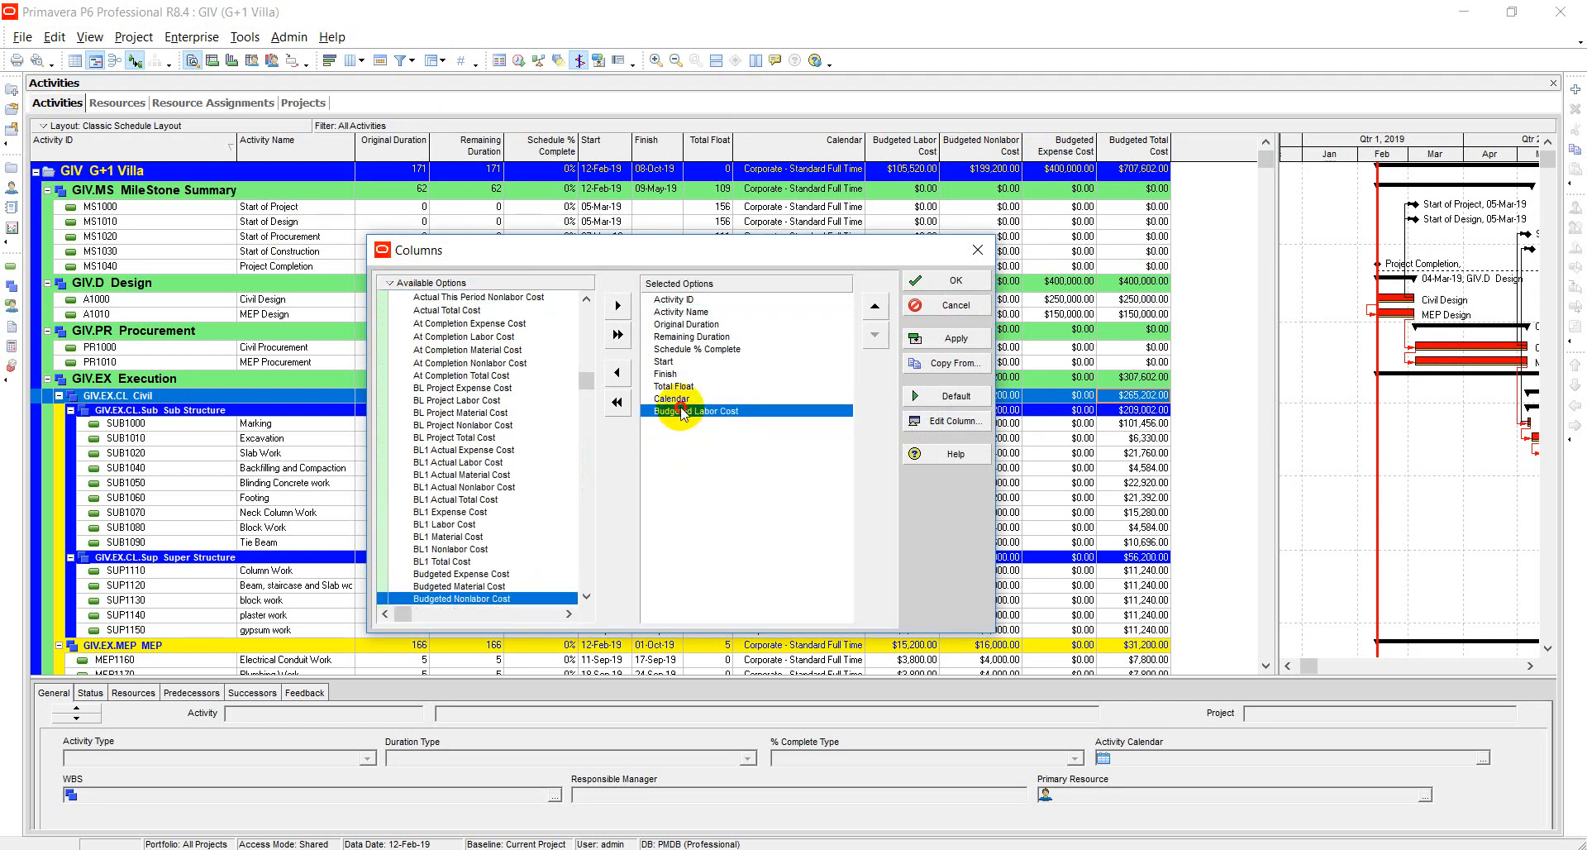
{"action": "double_click", "coordinate": [680, 411]}
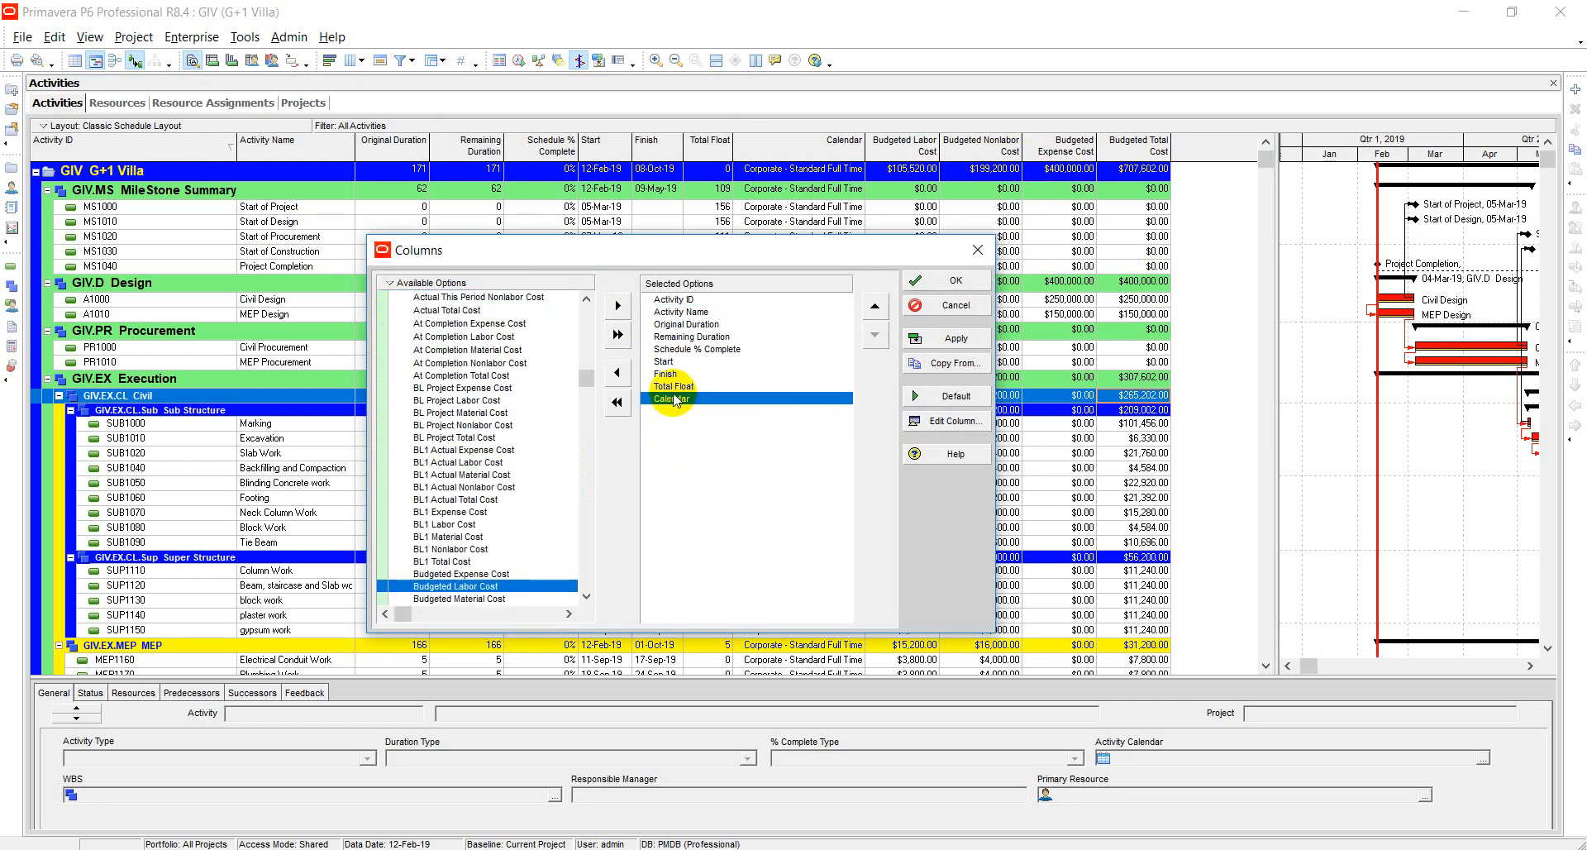
{"action": "double_click", "coordinate": [676, 400]}
{"action": "left_click", "coordinate": [947, 335]}
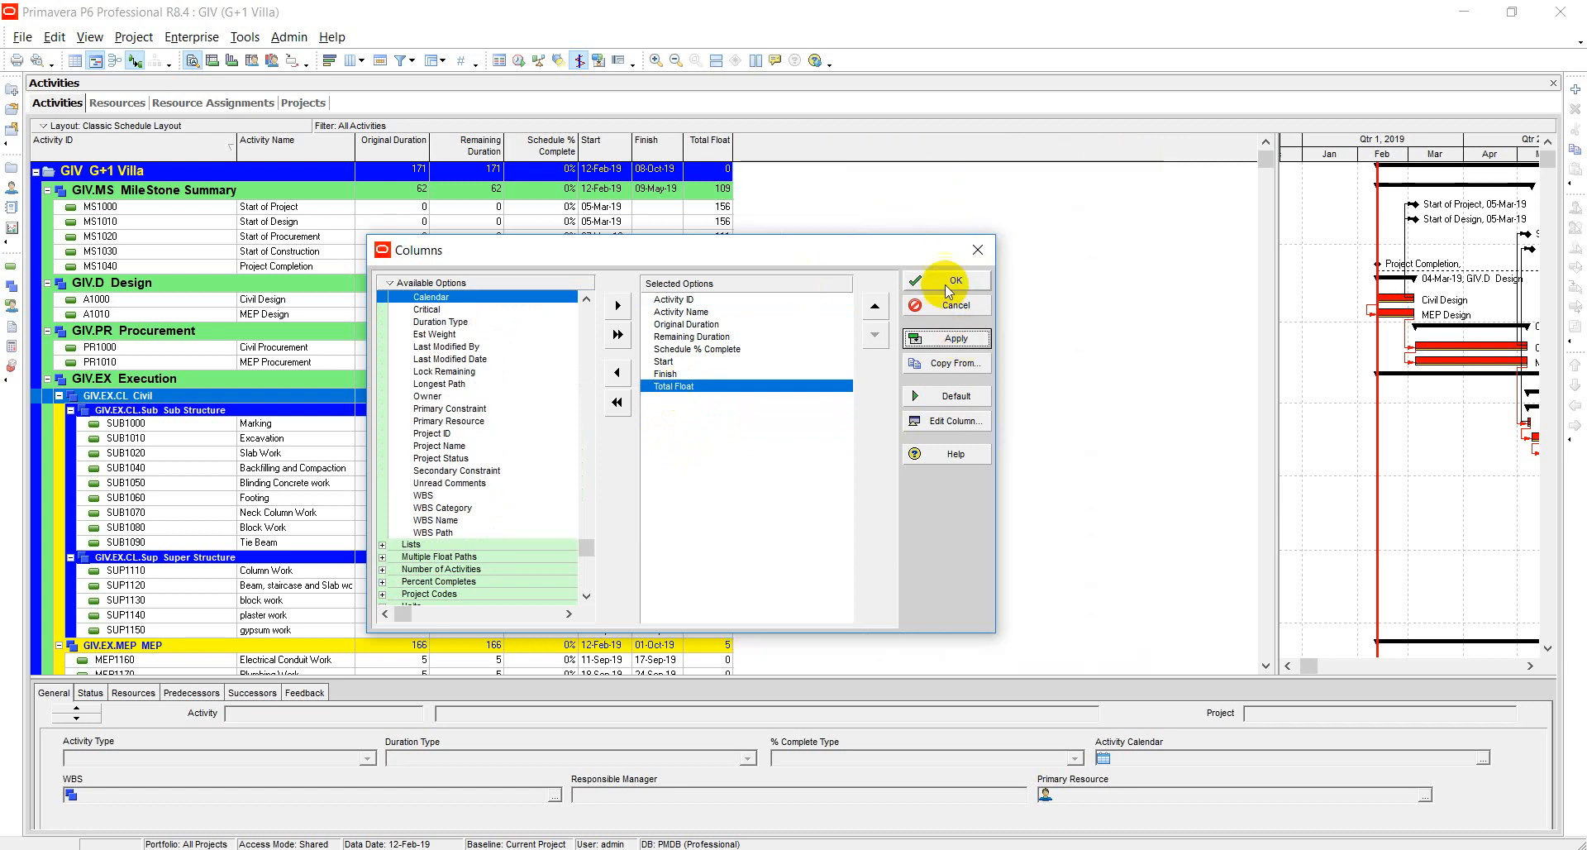
{"action": "left_click", "coordinate": [948, 288]}
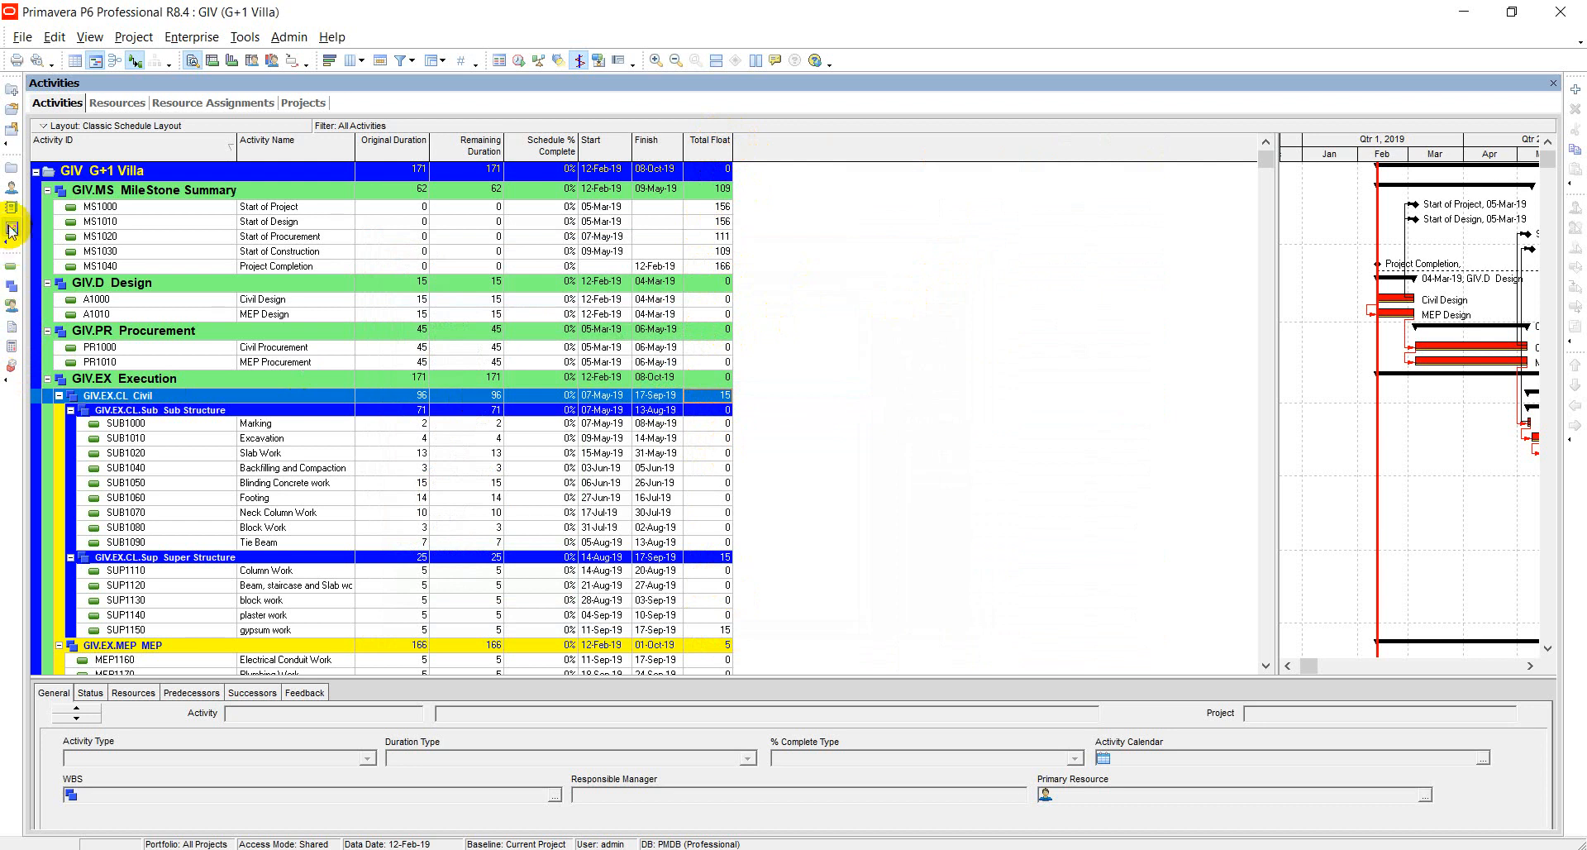
Open the project's resource list and filter it by Current Project's Resources
{"action": "left_click", "coordinate": [20, 190]}
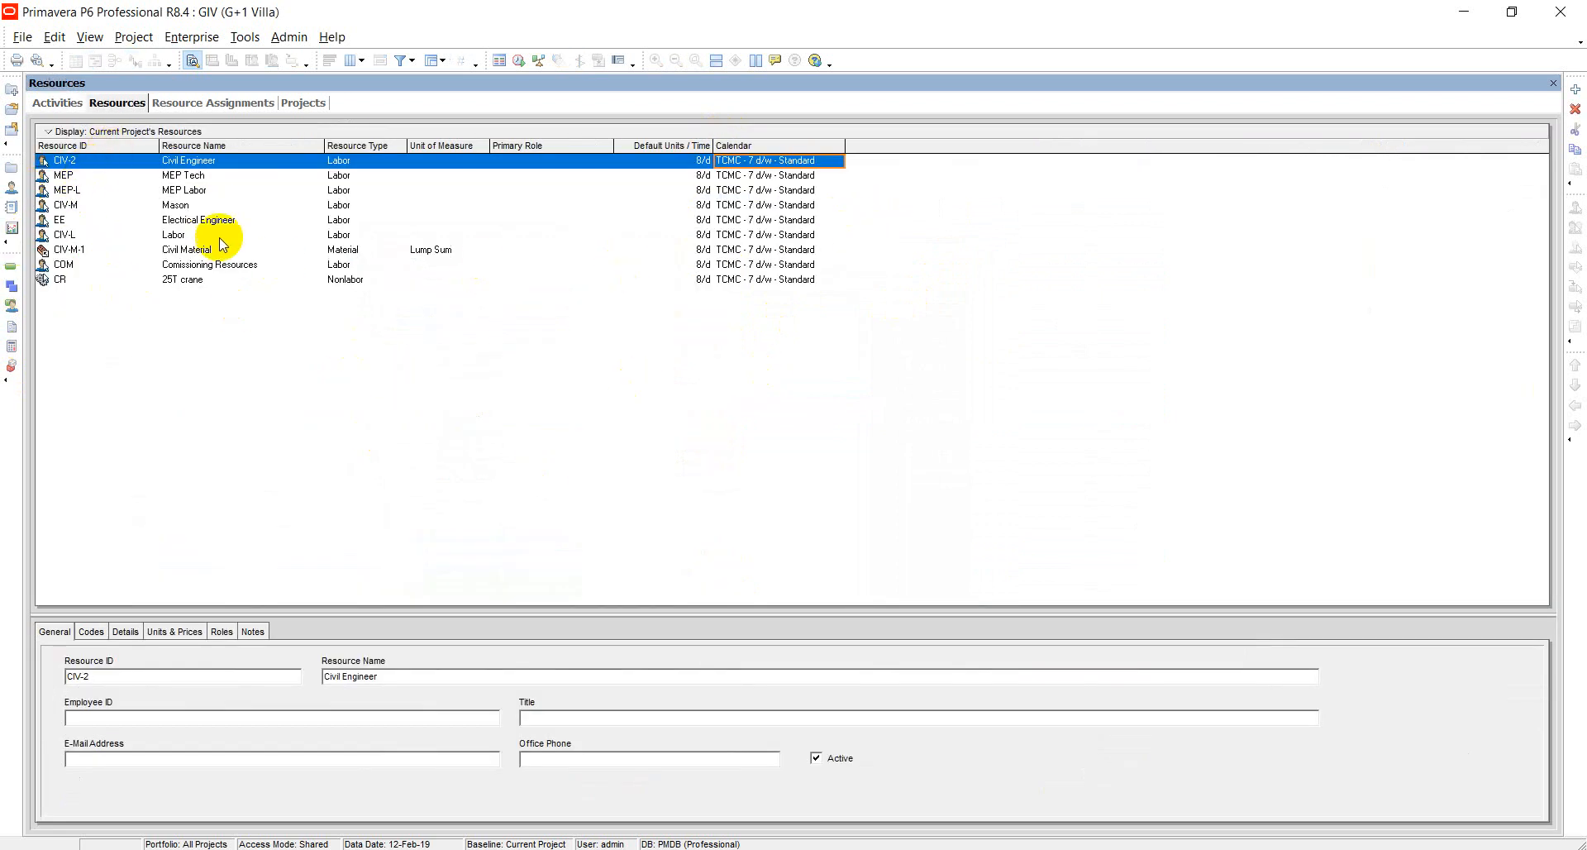
{"action": "left_click", "coordinate": [134, 131]}
{"action": "mouse_move", "coordinate": [132, 238]}
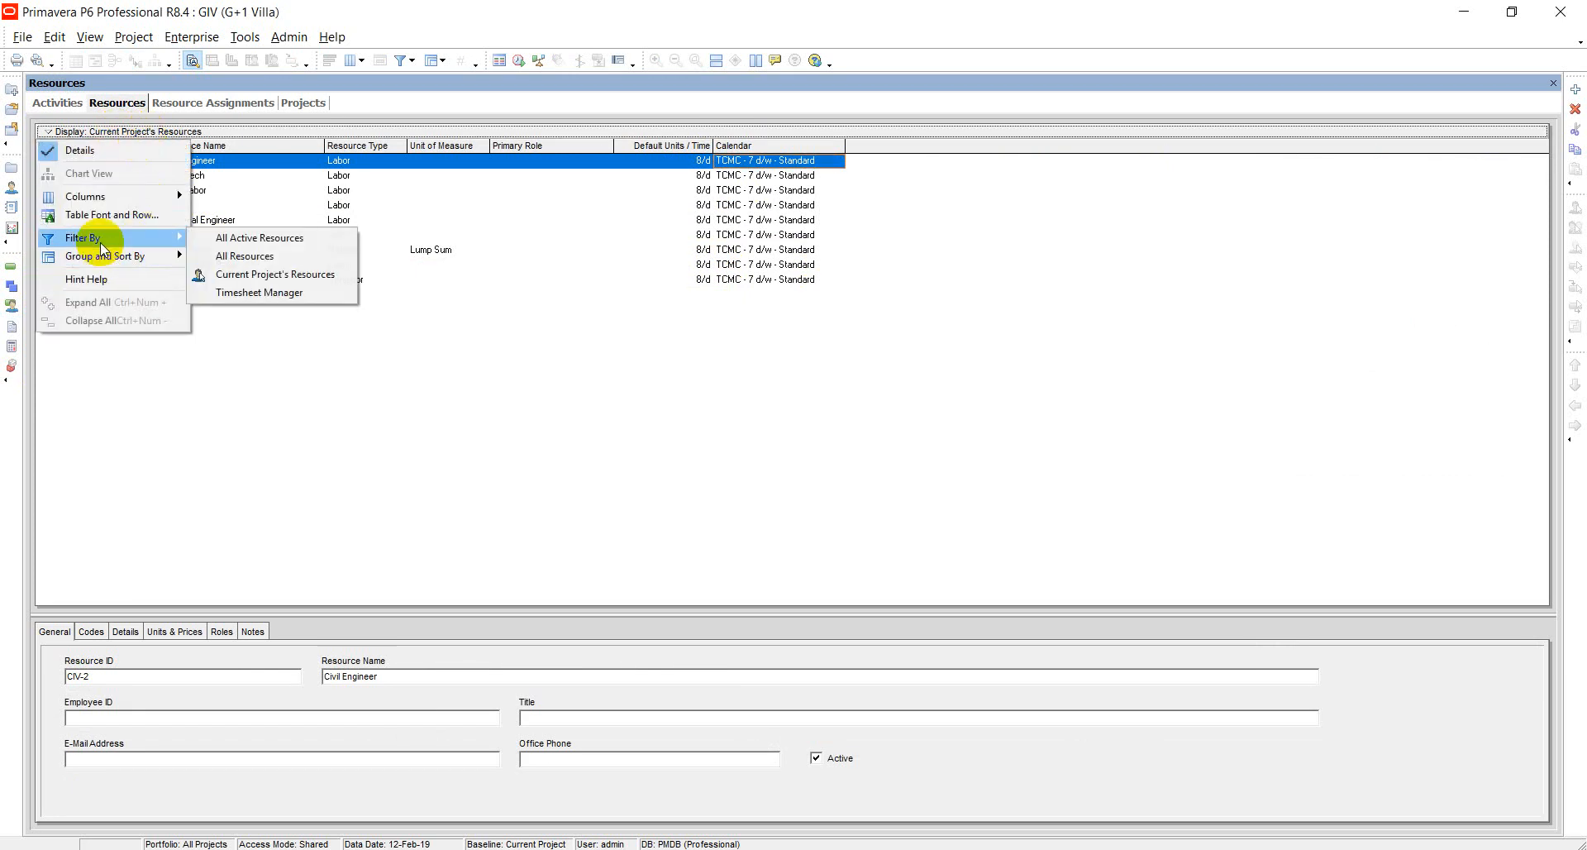
{"action": "left_click", "coordinate": [245, 273]}
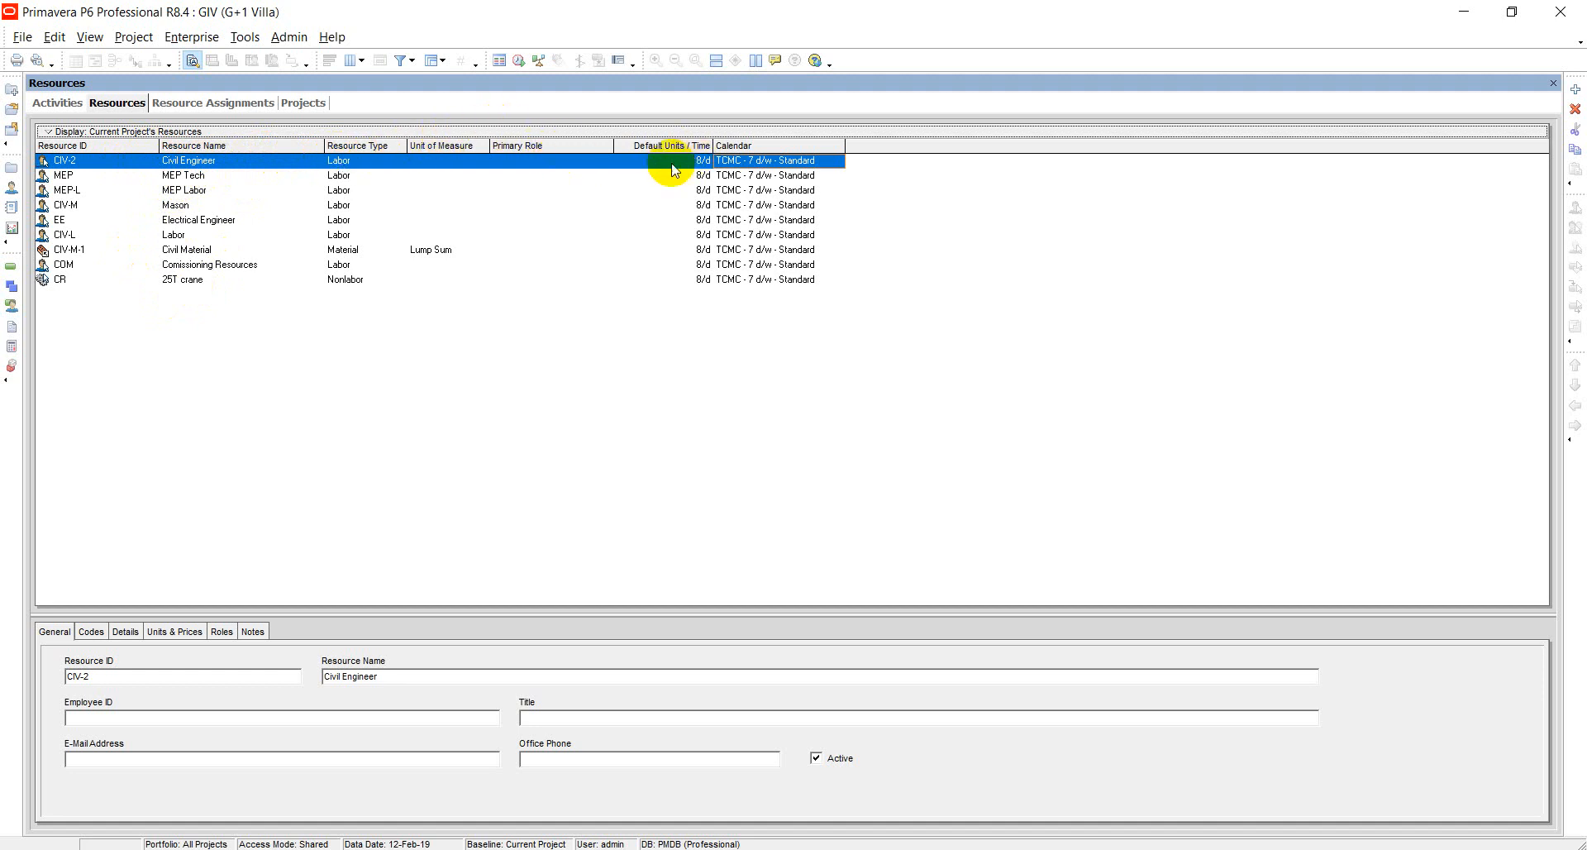
Review the Civil Engineer resource's general information, codes, details, units and prices, and the roles available for assignment
{"action": "left_click", "coordinate": [446, 161]}
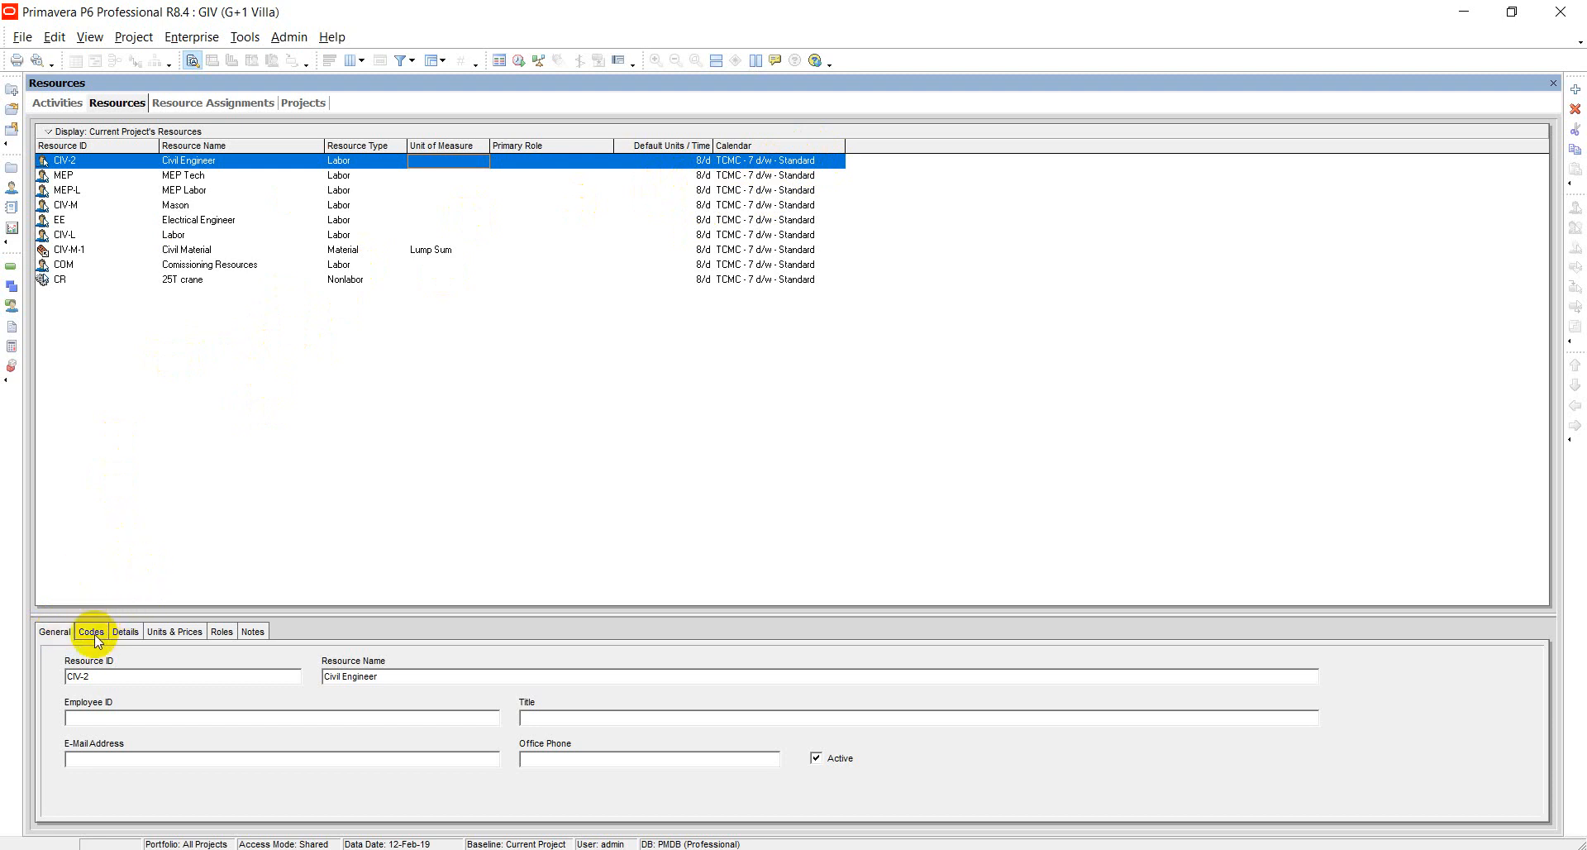
{"action": "left_click", "coordinate": [87, 676]}
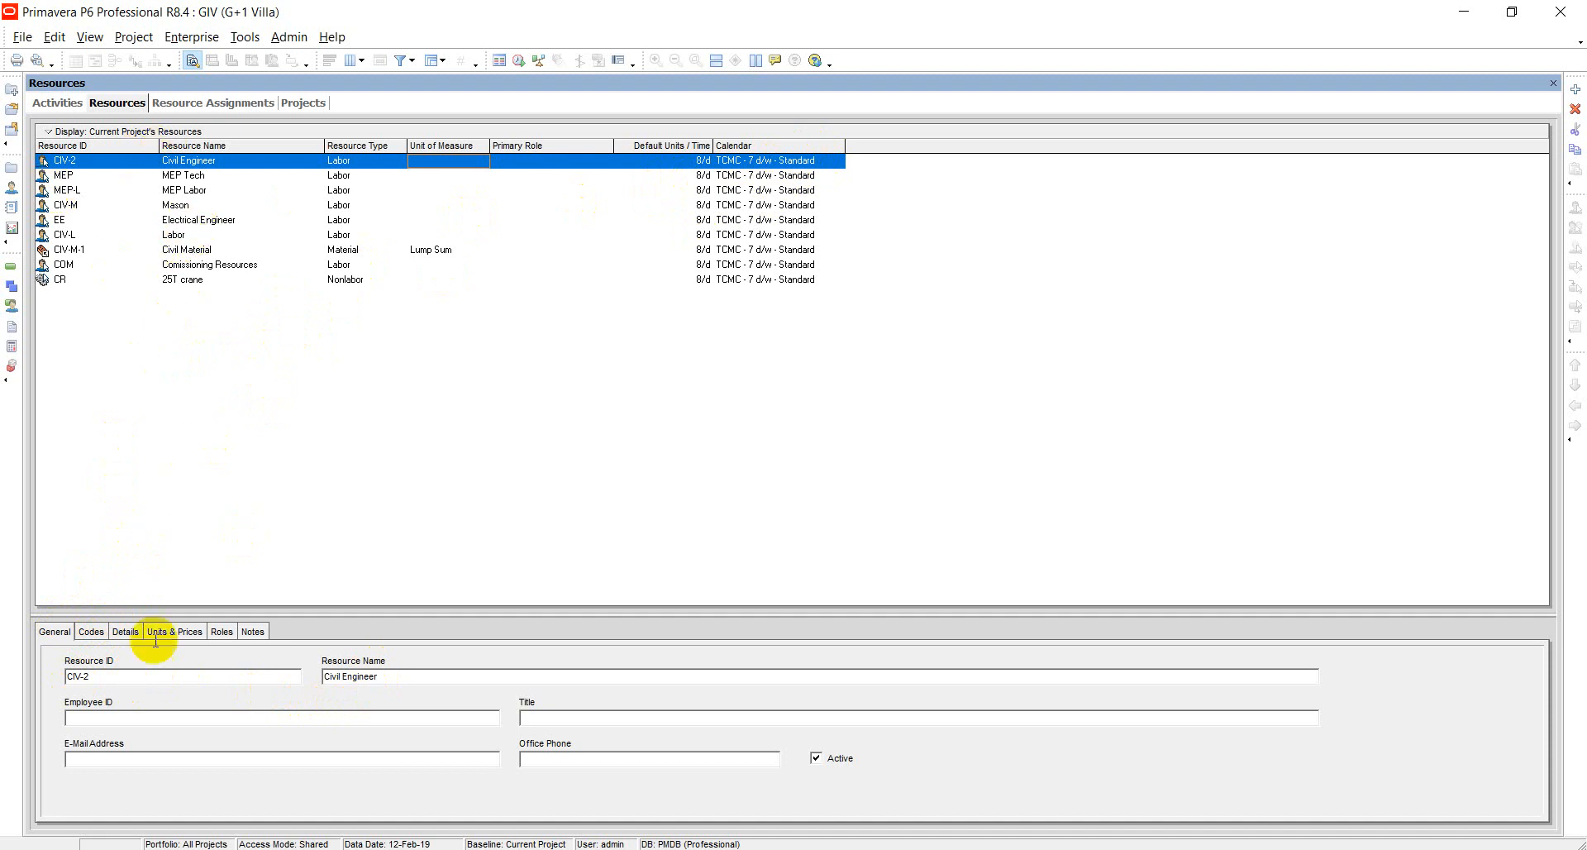
{"action": "left_click", "coordinate": [93, 632]}
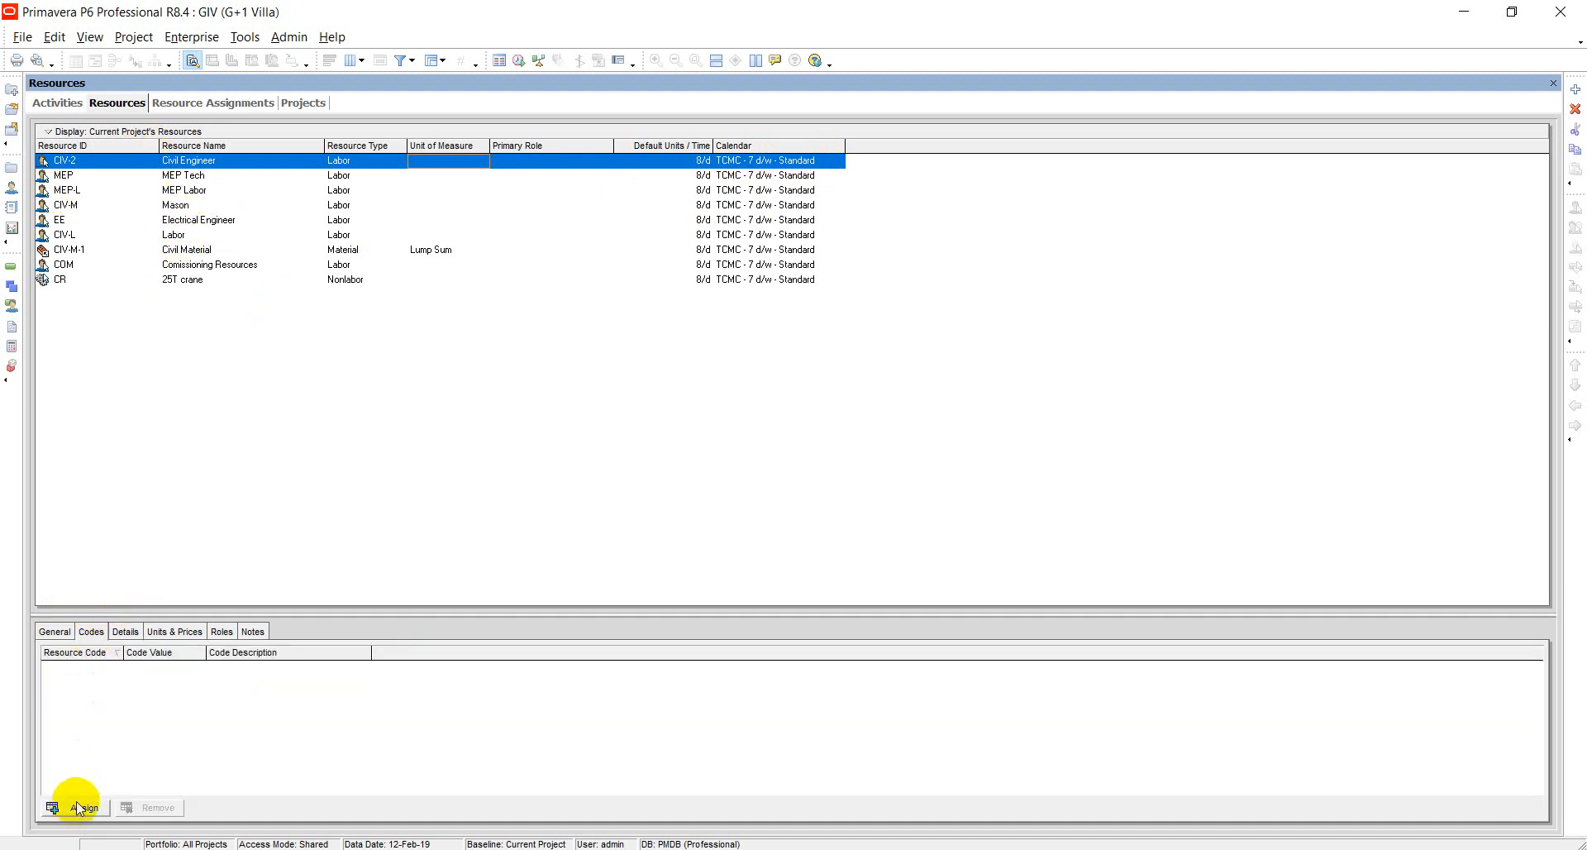
{"action": "left_click", "coordinate": [125, 631]}
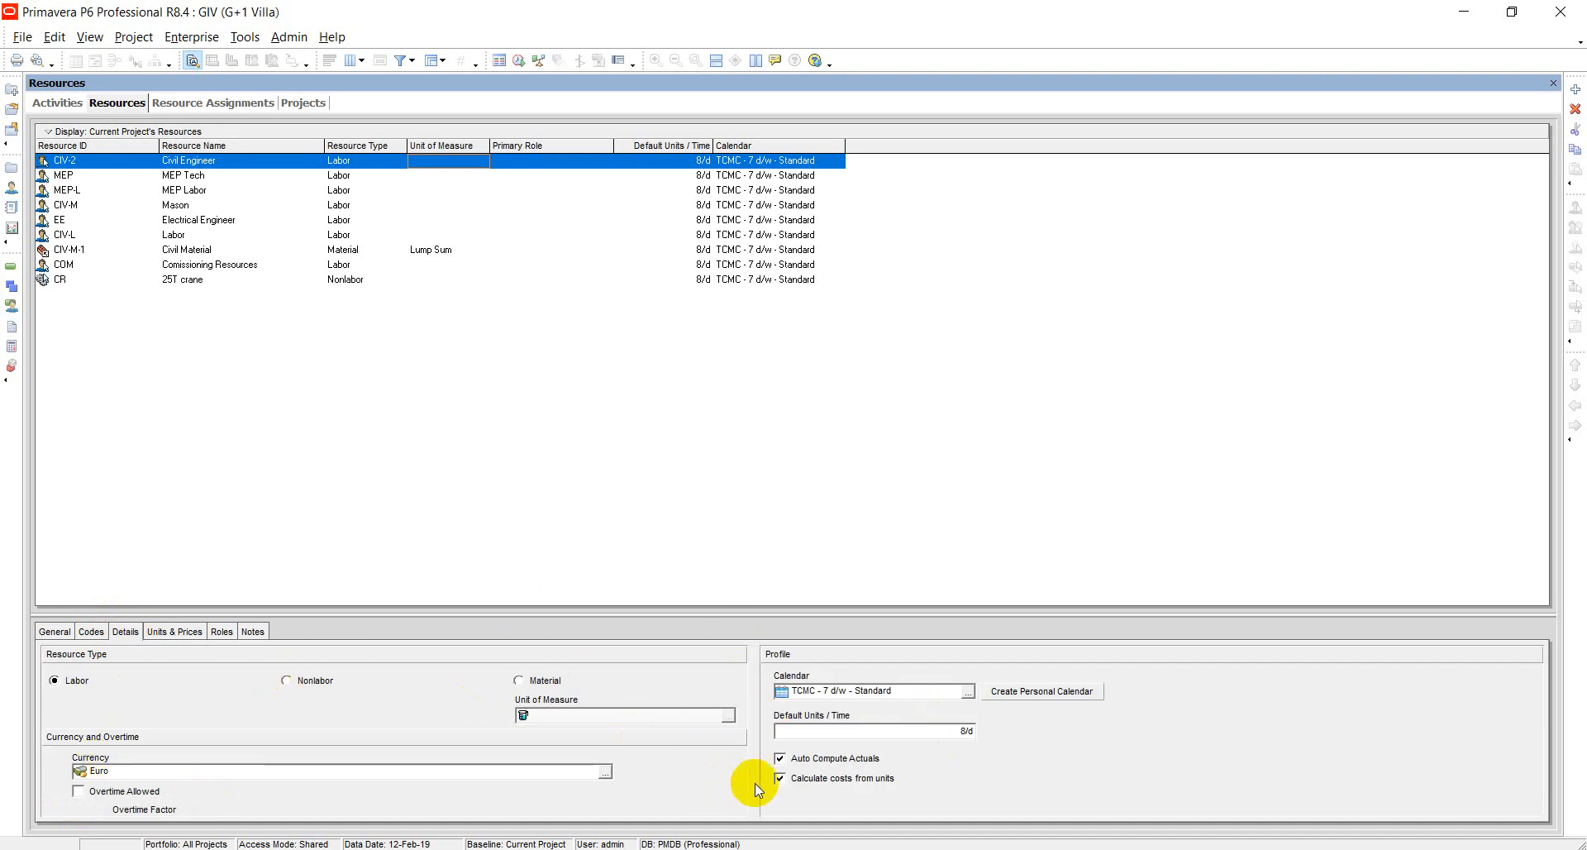
{"action": "left_click", "coordinate": [170, 632]}
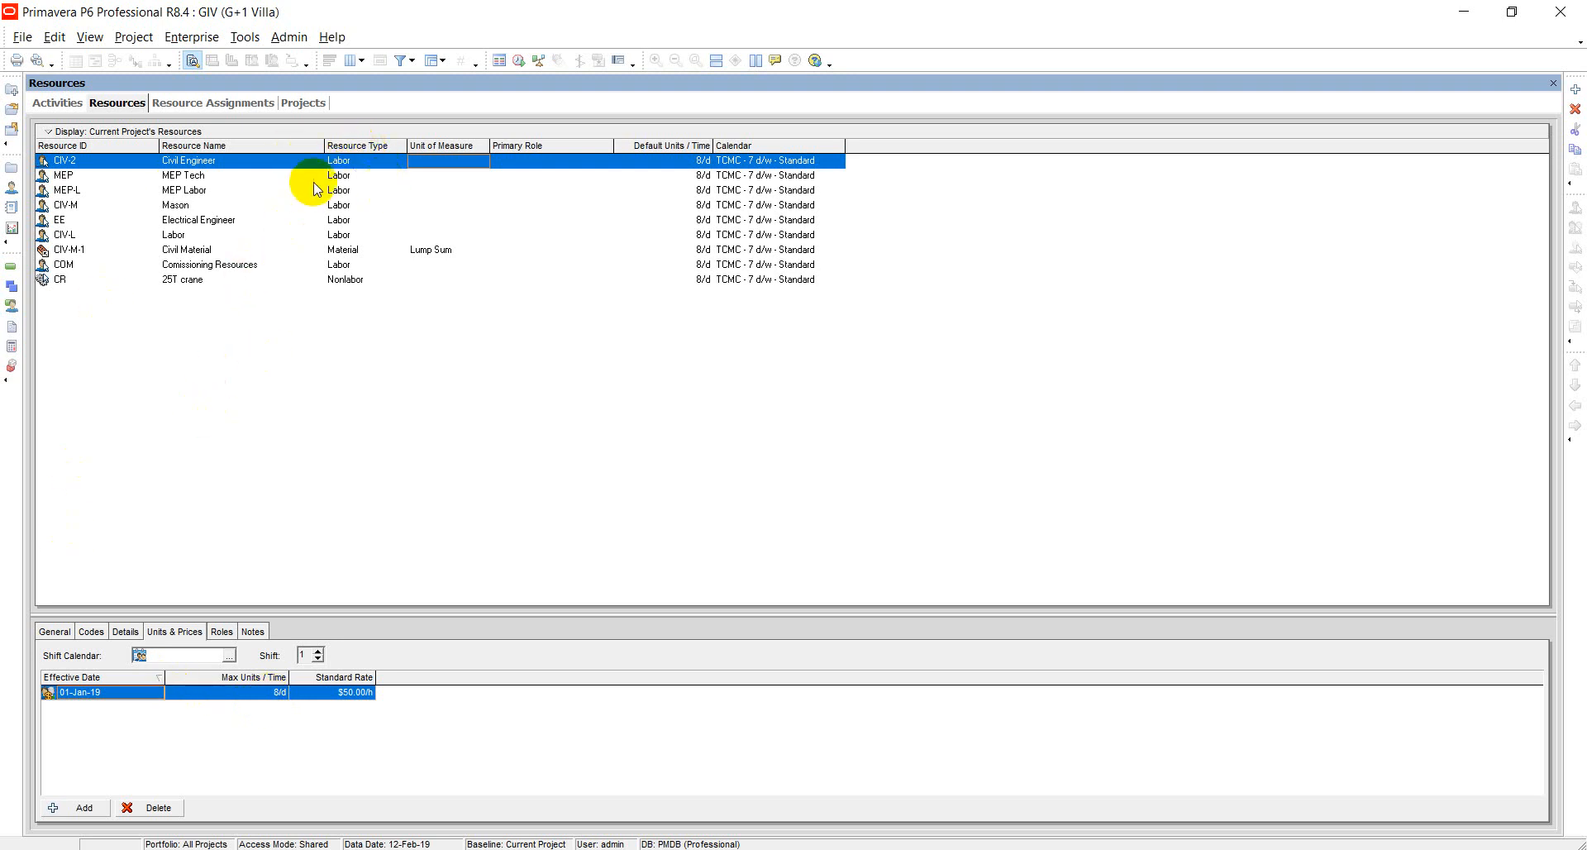
{"action": "left_click", "coordinate": [223, 633]}
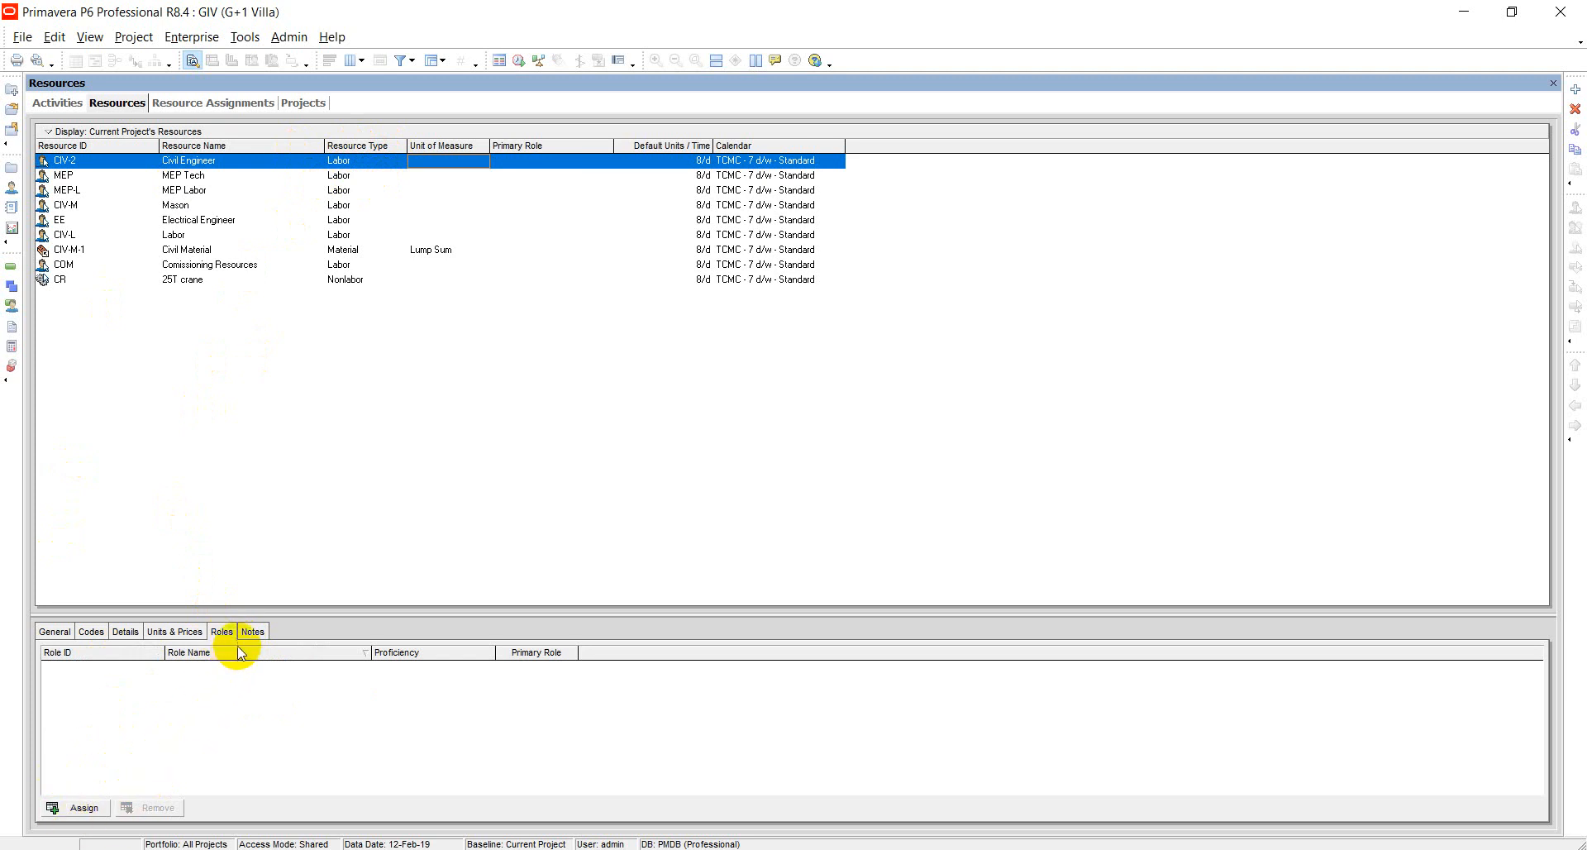
{"action": "left_click", "coordinate": [52, 808]}
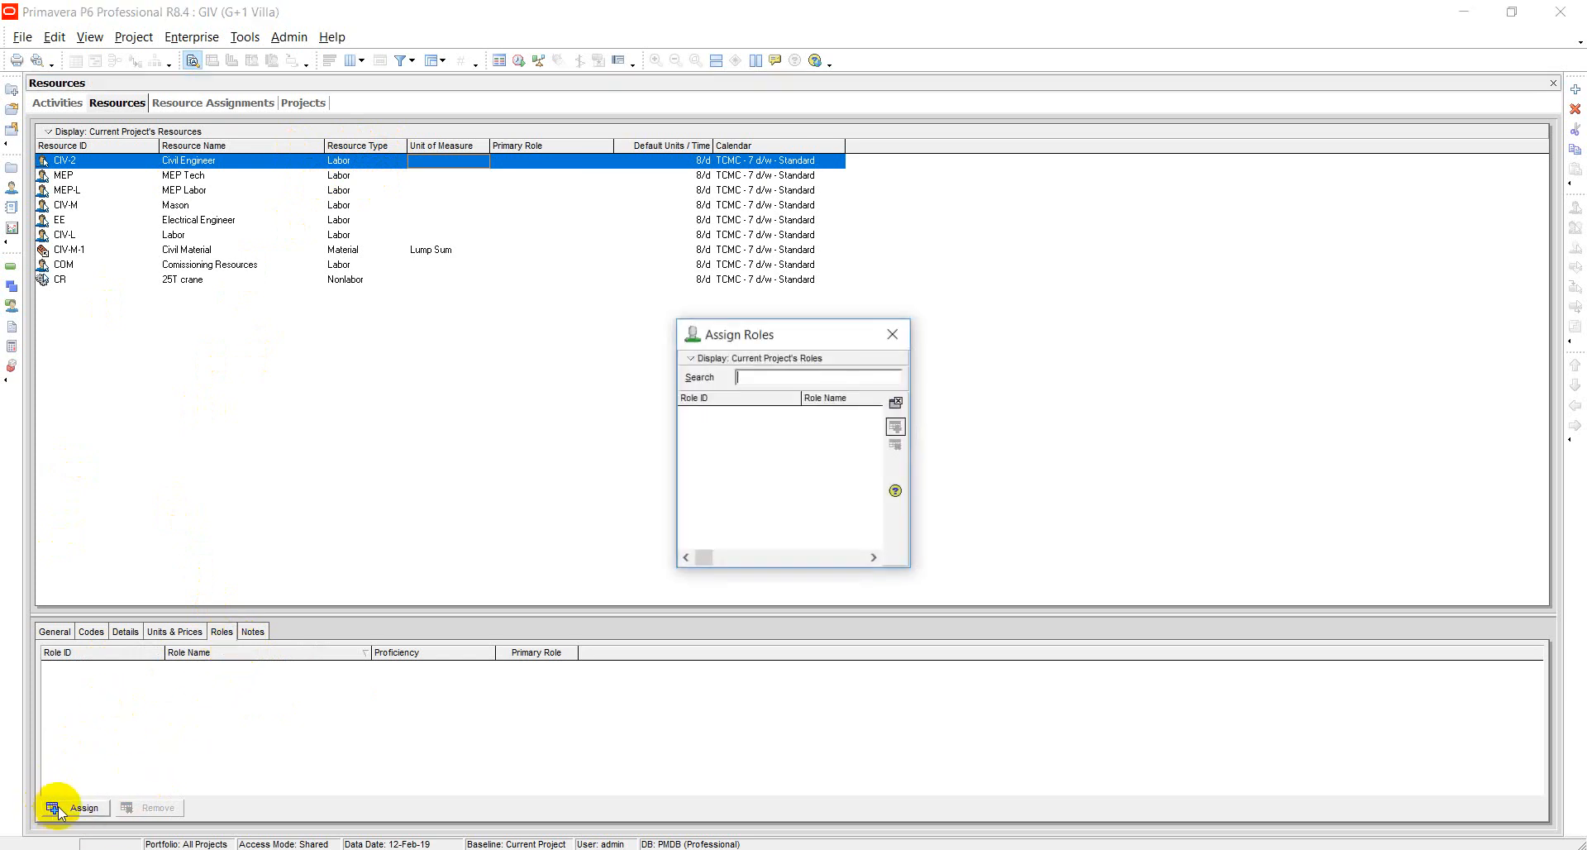
{"action": "left_click", "coordinate": [893, 335]}
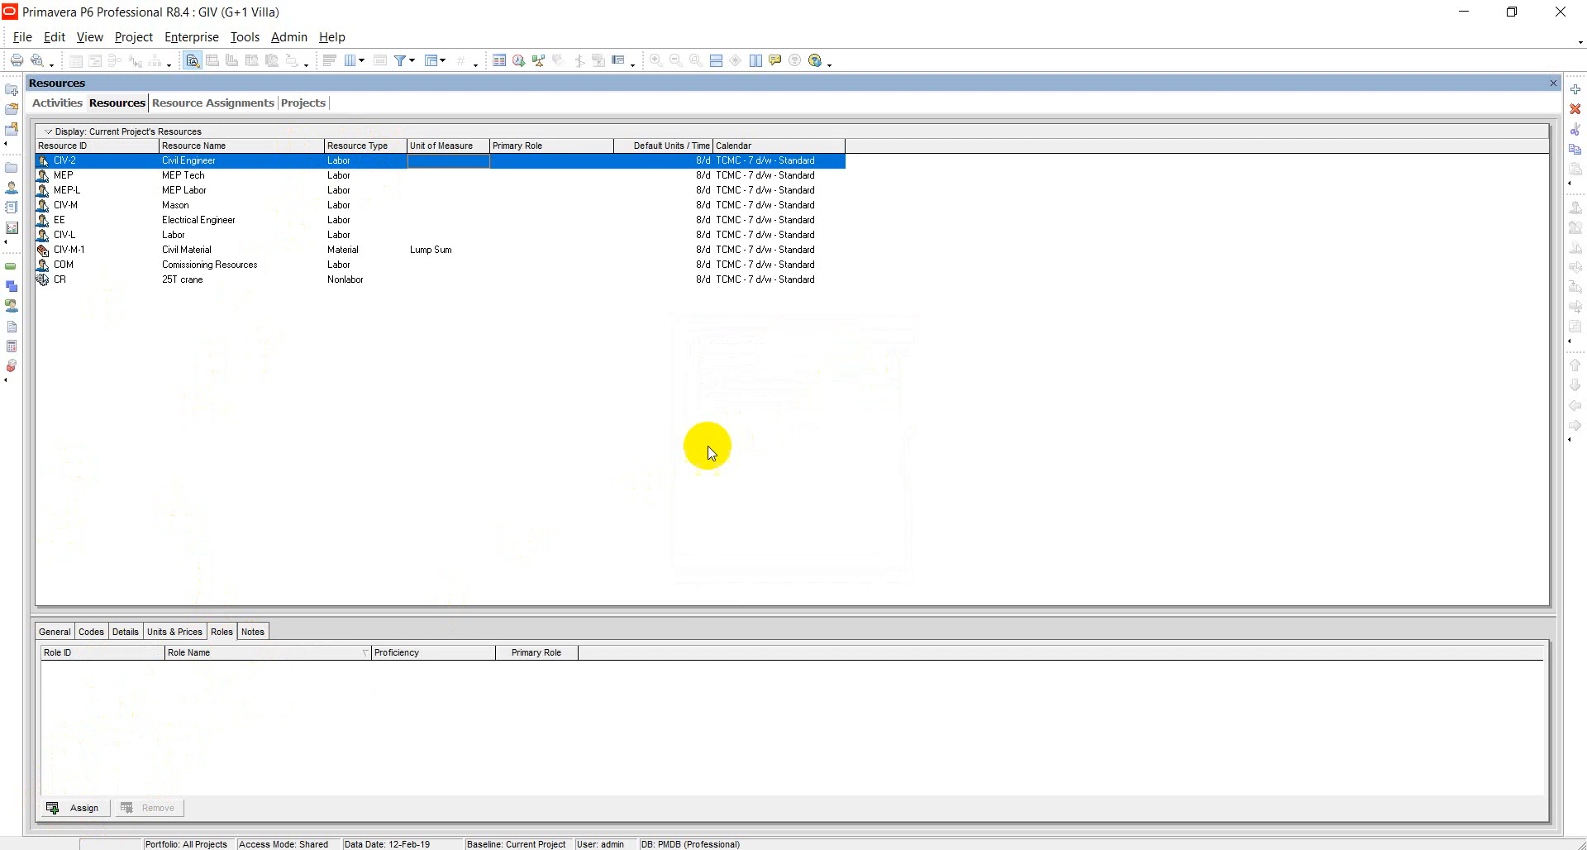
Add the resource note "ghjkjk" to the Civil Engineer
{"action": "left_click", "coordinate": [251, 632]}
{"action": "left_click", "coordinate": [90, 801]}
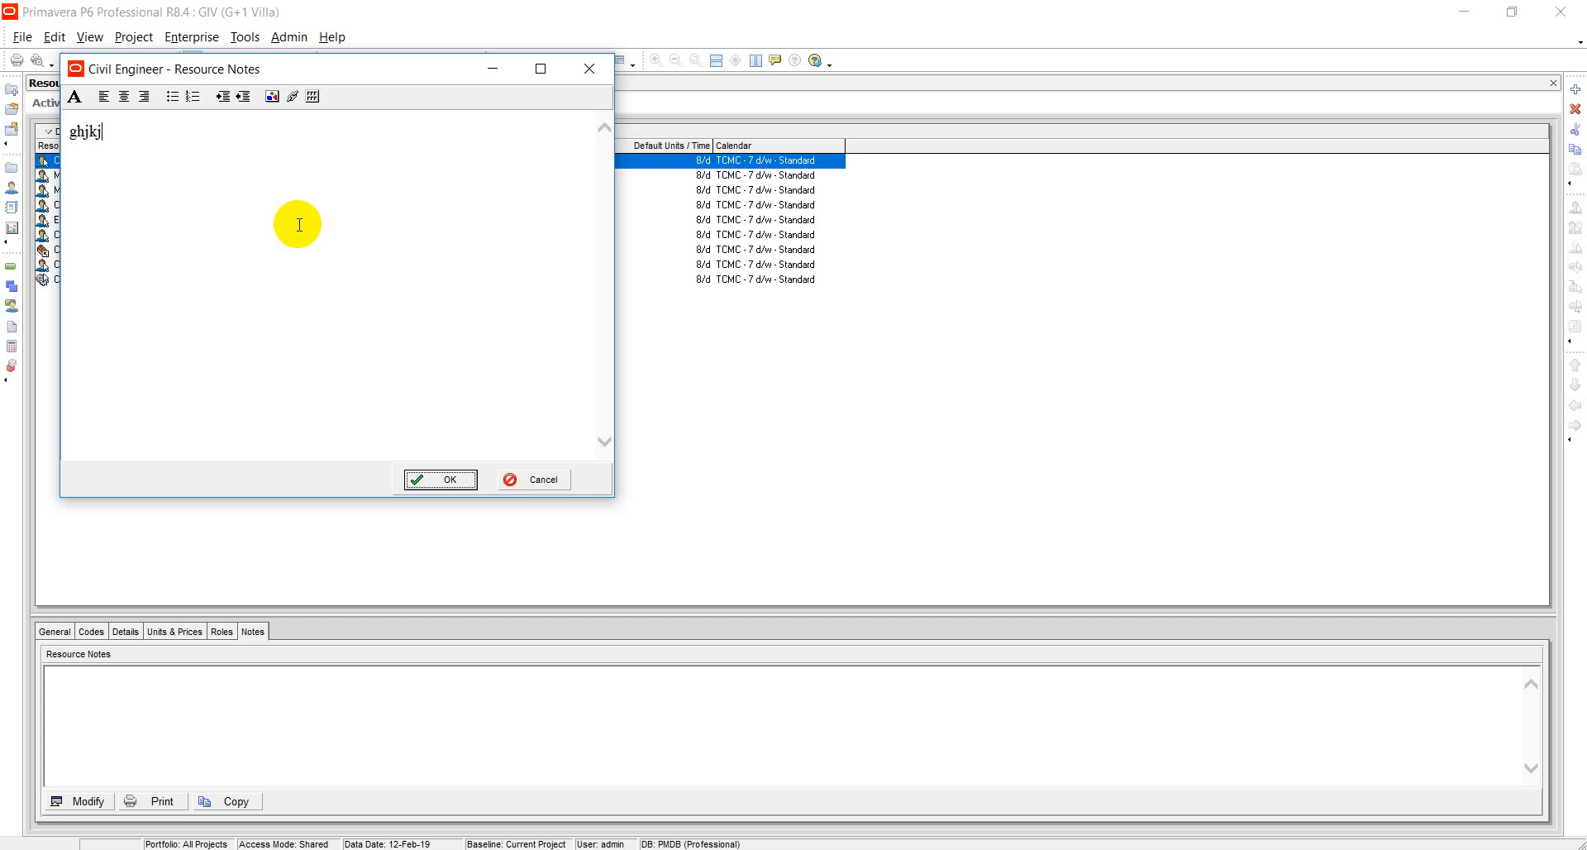
{"action": "left_click", "coordinate": [429, 480]}
{"action": "left_click", "coordinate": [44, 700]}
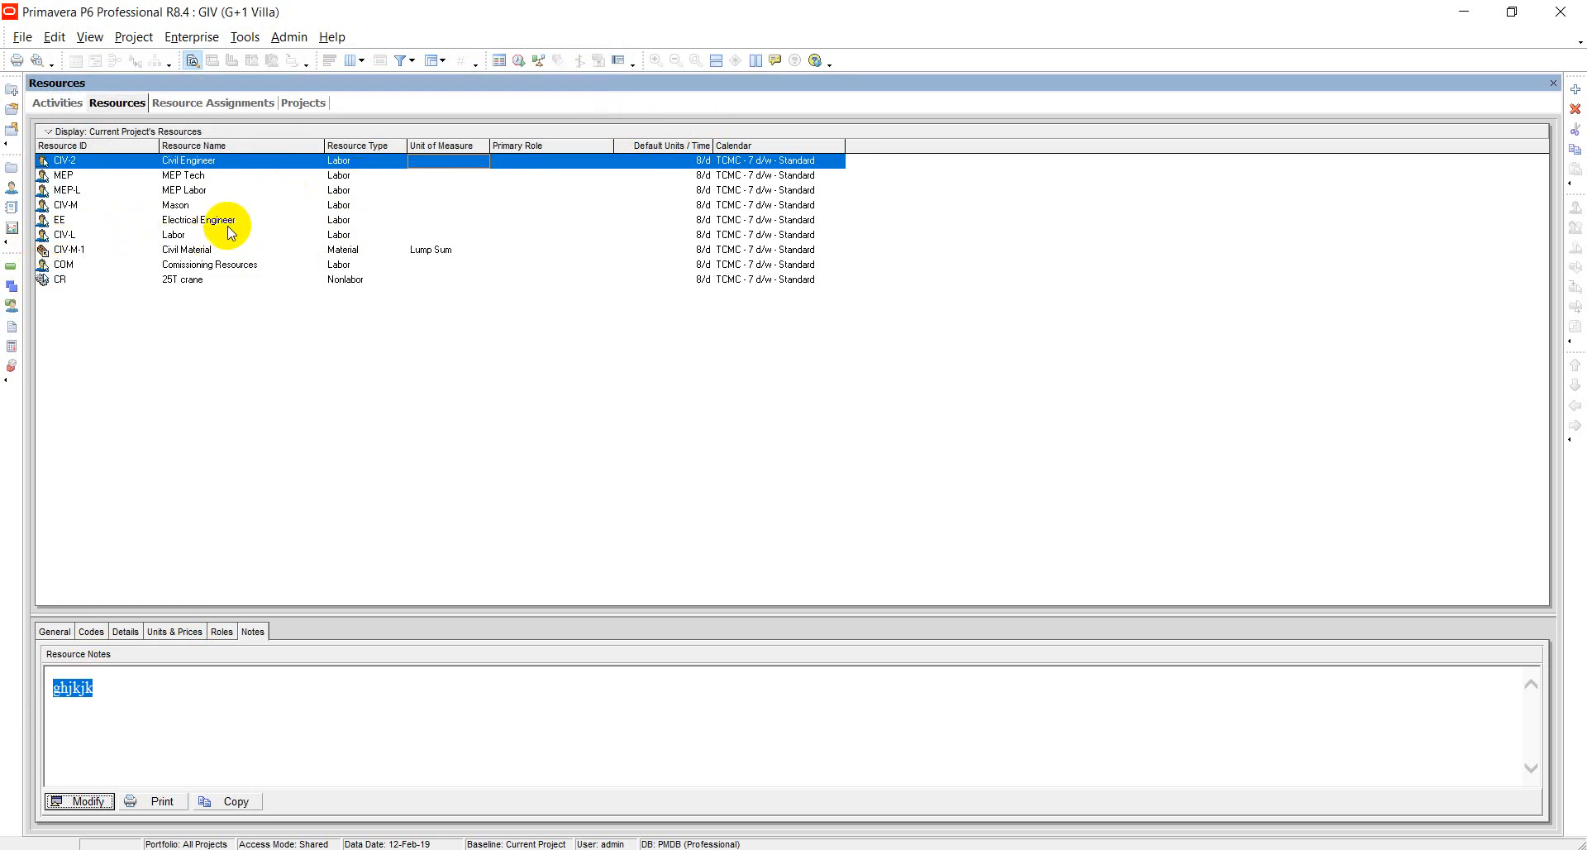
View the resource assignments and slightly widen the assignment table against the time-phased units
{"action": "left_click", "coordinate": [12, 306]}
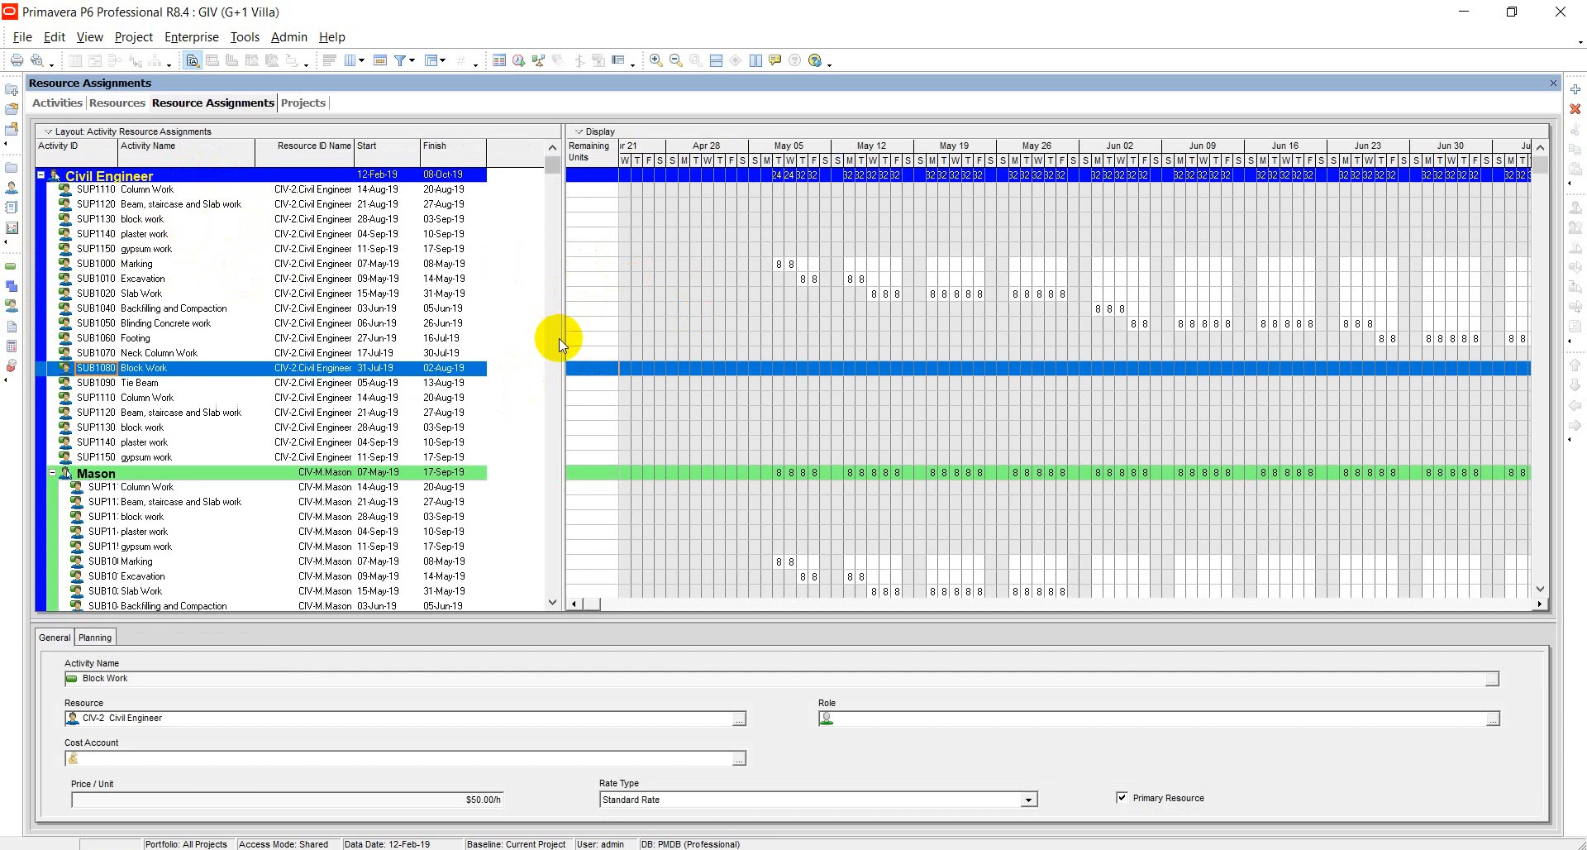
{"action": "left_click_drag", "start_coordinate": [559, 340], "coordinate": [613, 354]}
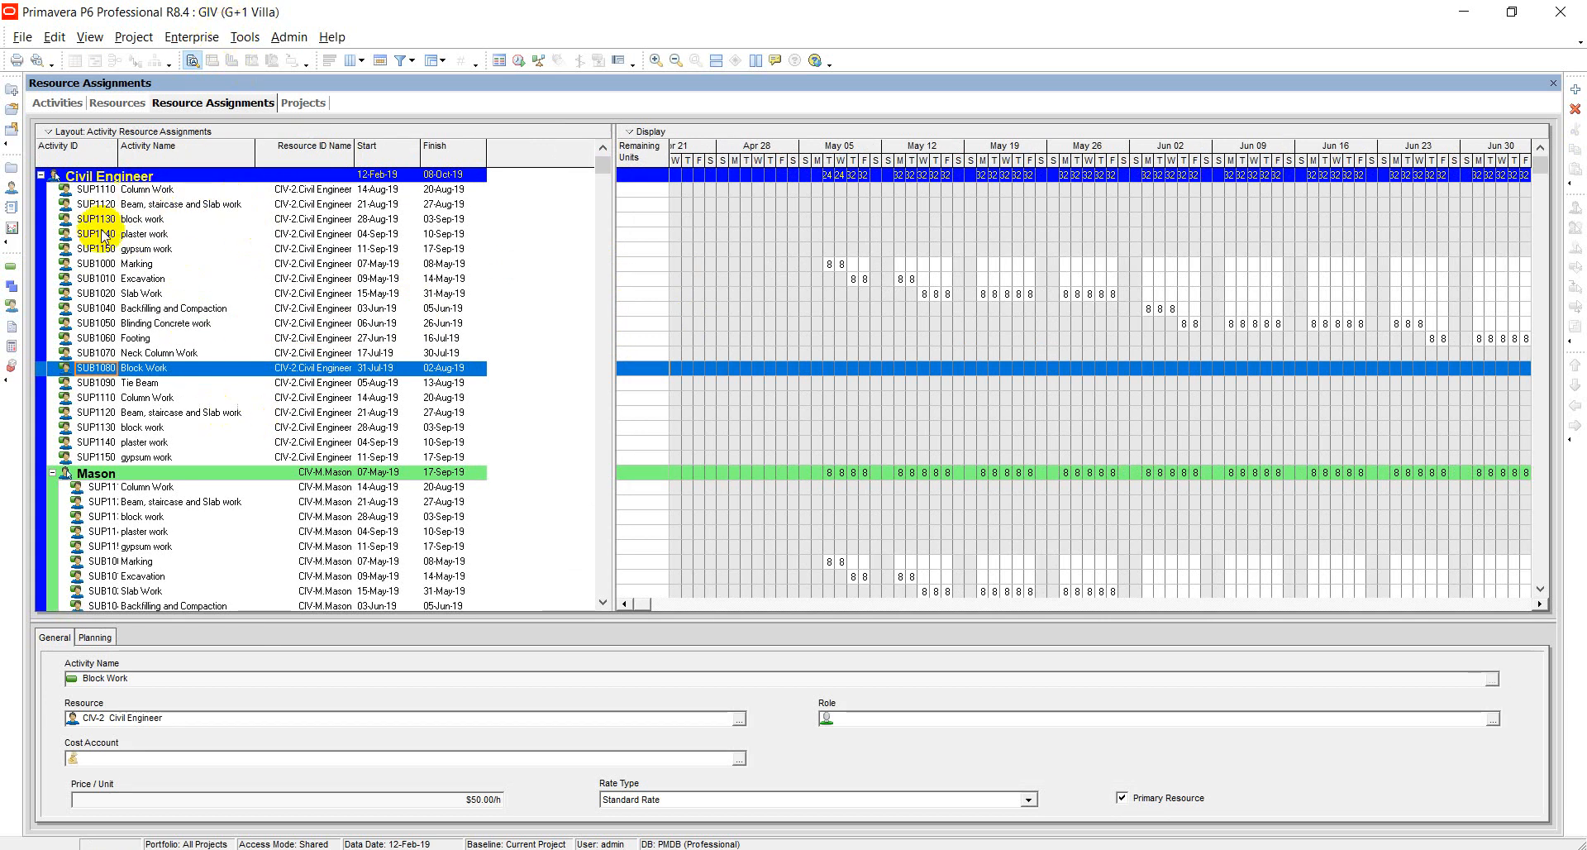
Show the resource usage spreadsheet beneath the activities, enlarging it and its monthly units area to inspect Slab Work's May units
{"action": "left_click", "coordinate": [14, 282]}
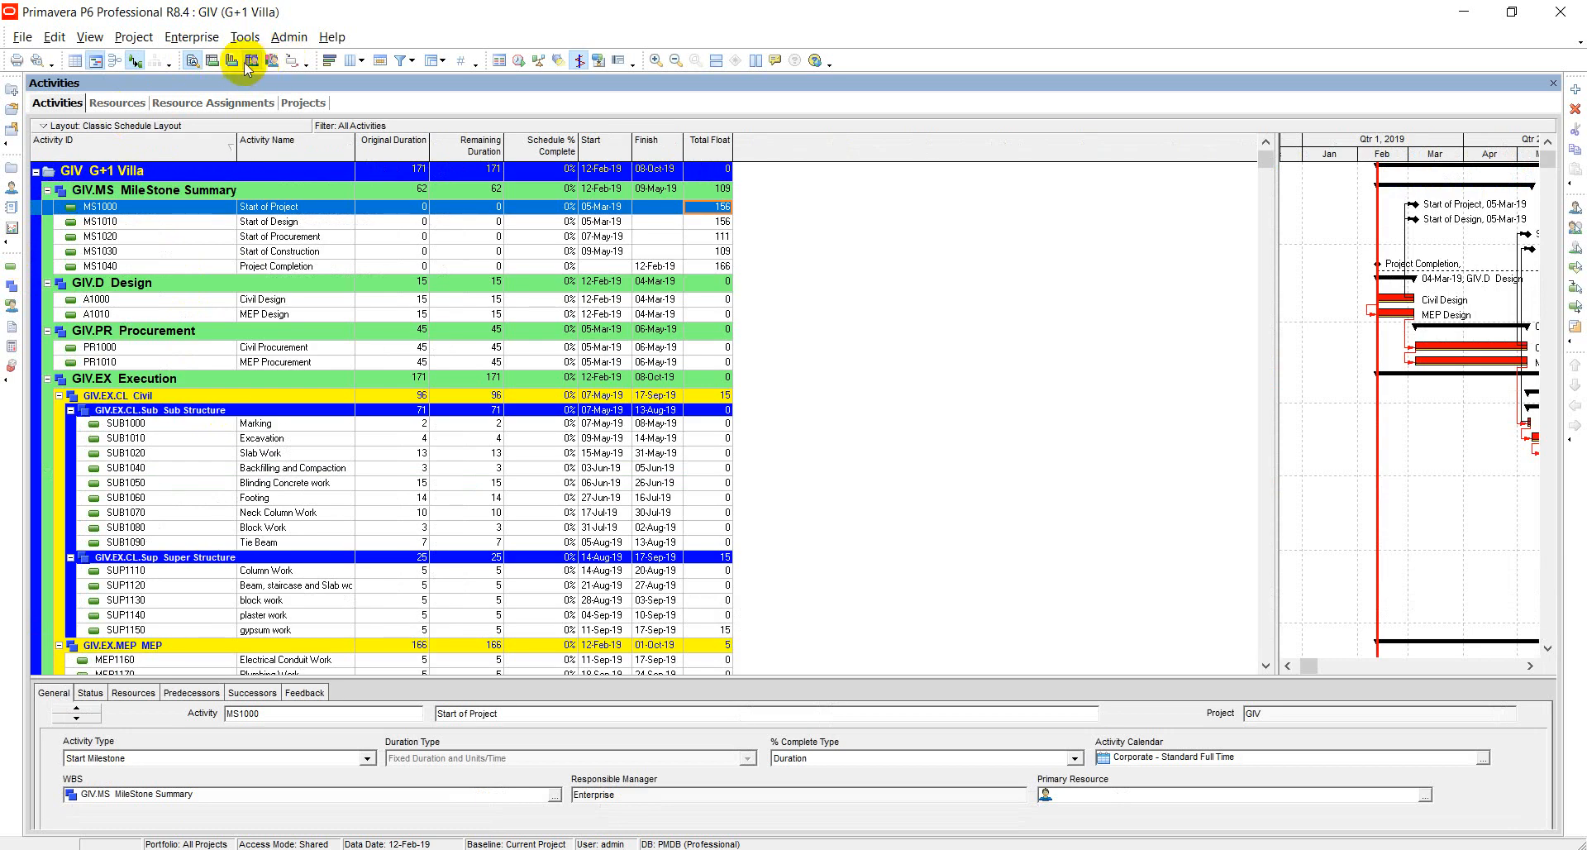
{"action": "left_click", "coordinate": [251, 60]}
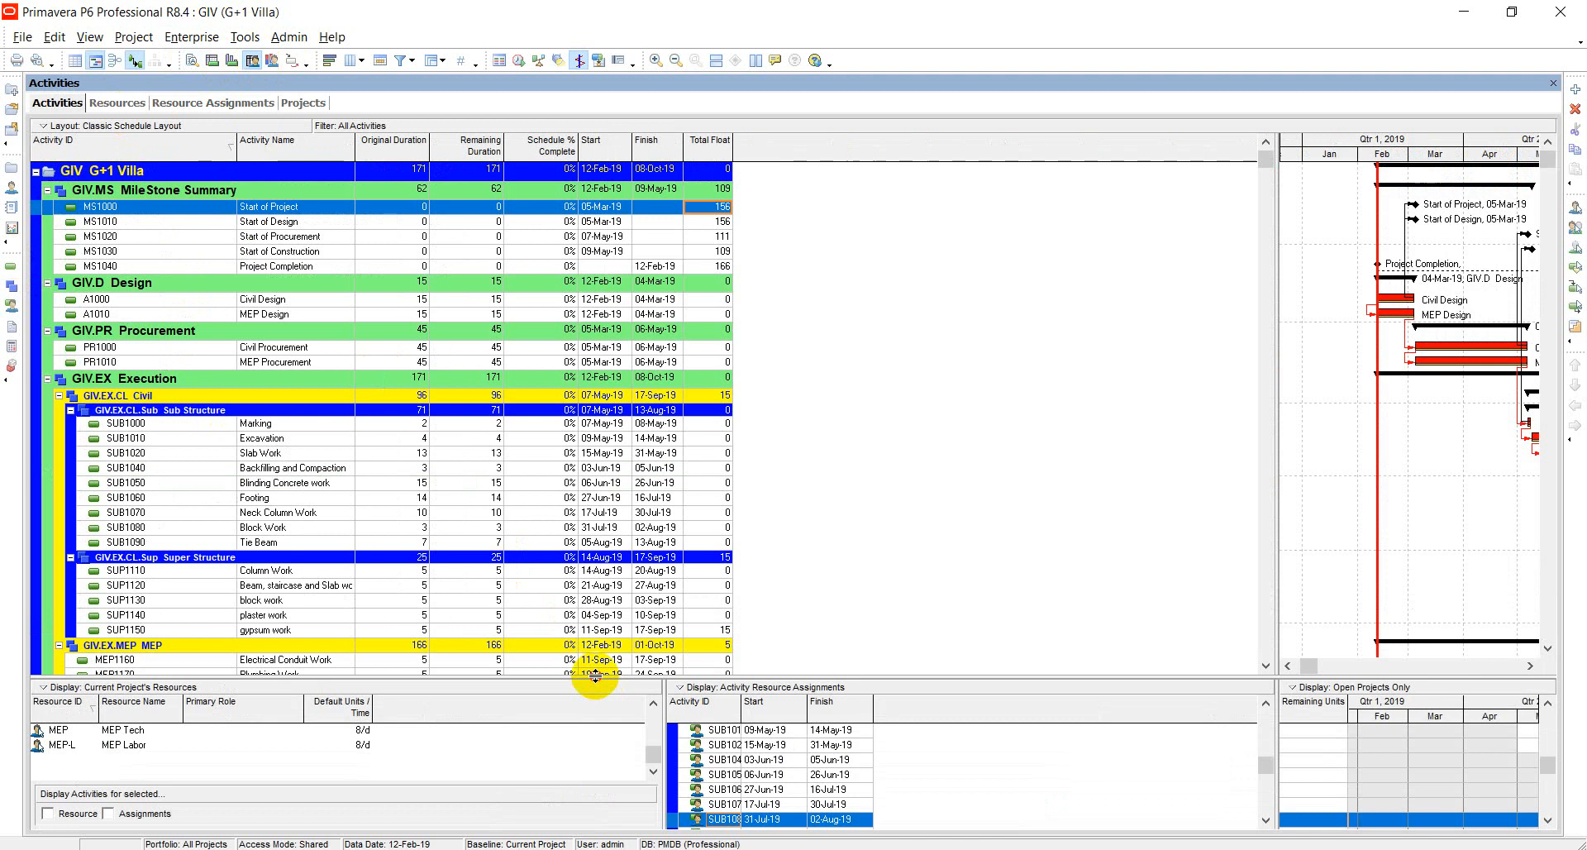
{"action": "left_click_drag", "start_coordinate": [595, 676], "coordinate": [482, 244]}
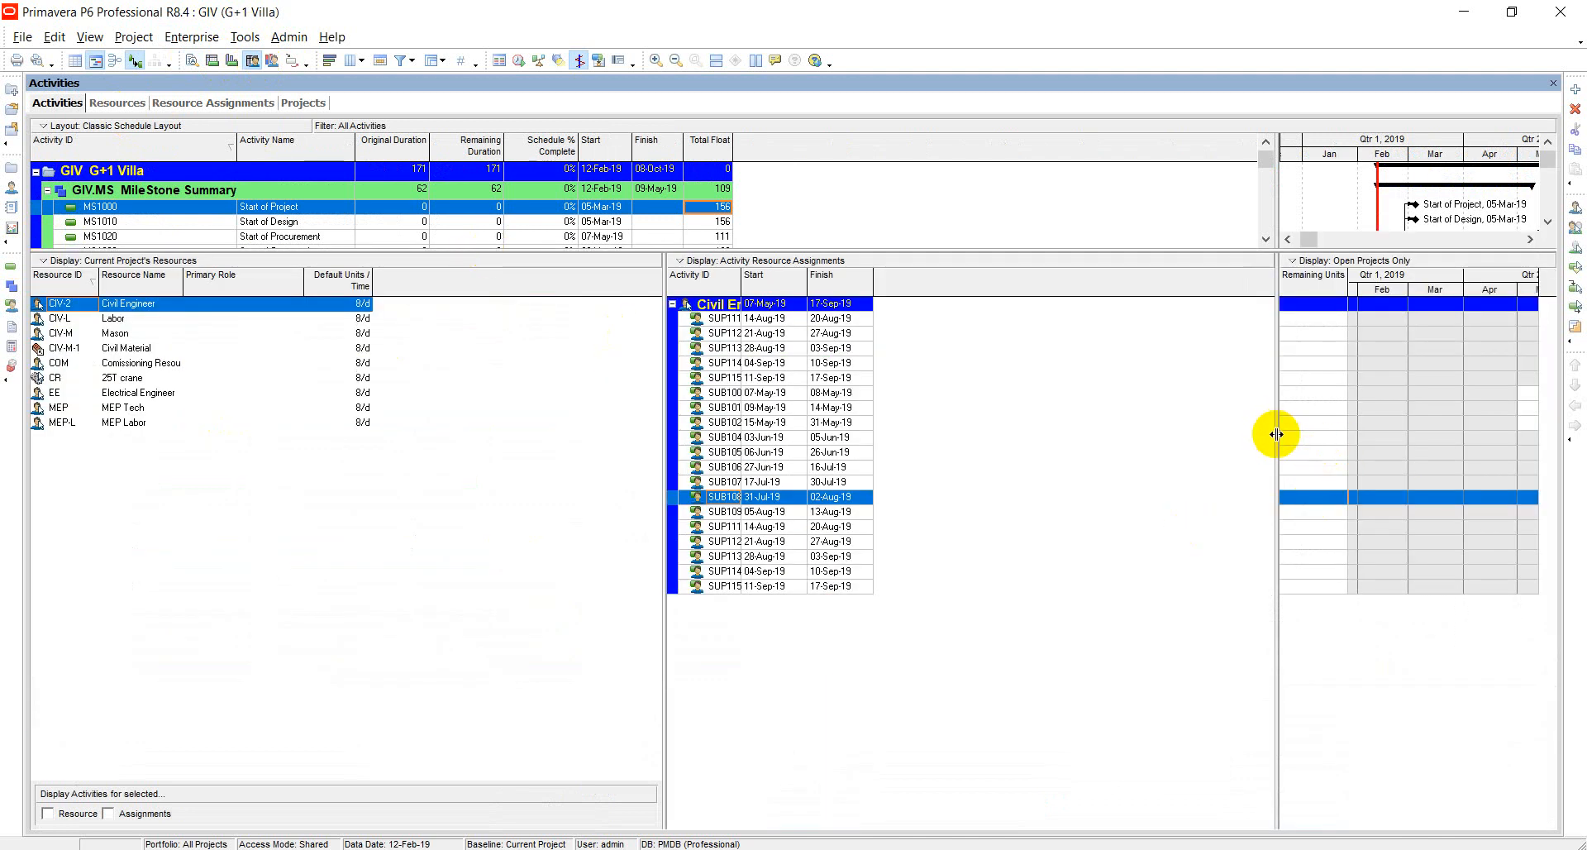
{"action": "left_click_drag", "start_coordinate": [1277, 434], "coordinate": [975, 461]}
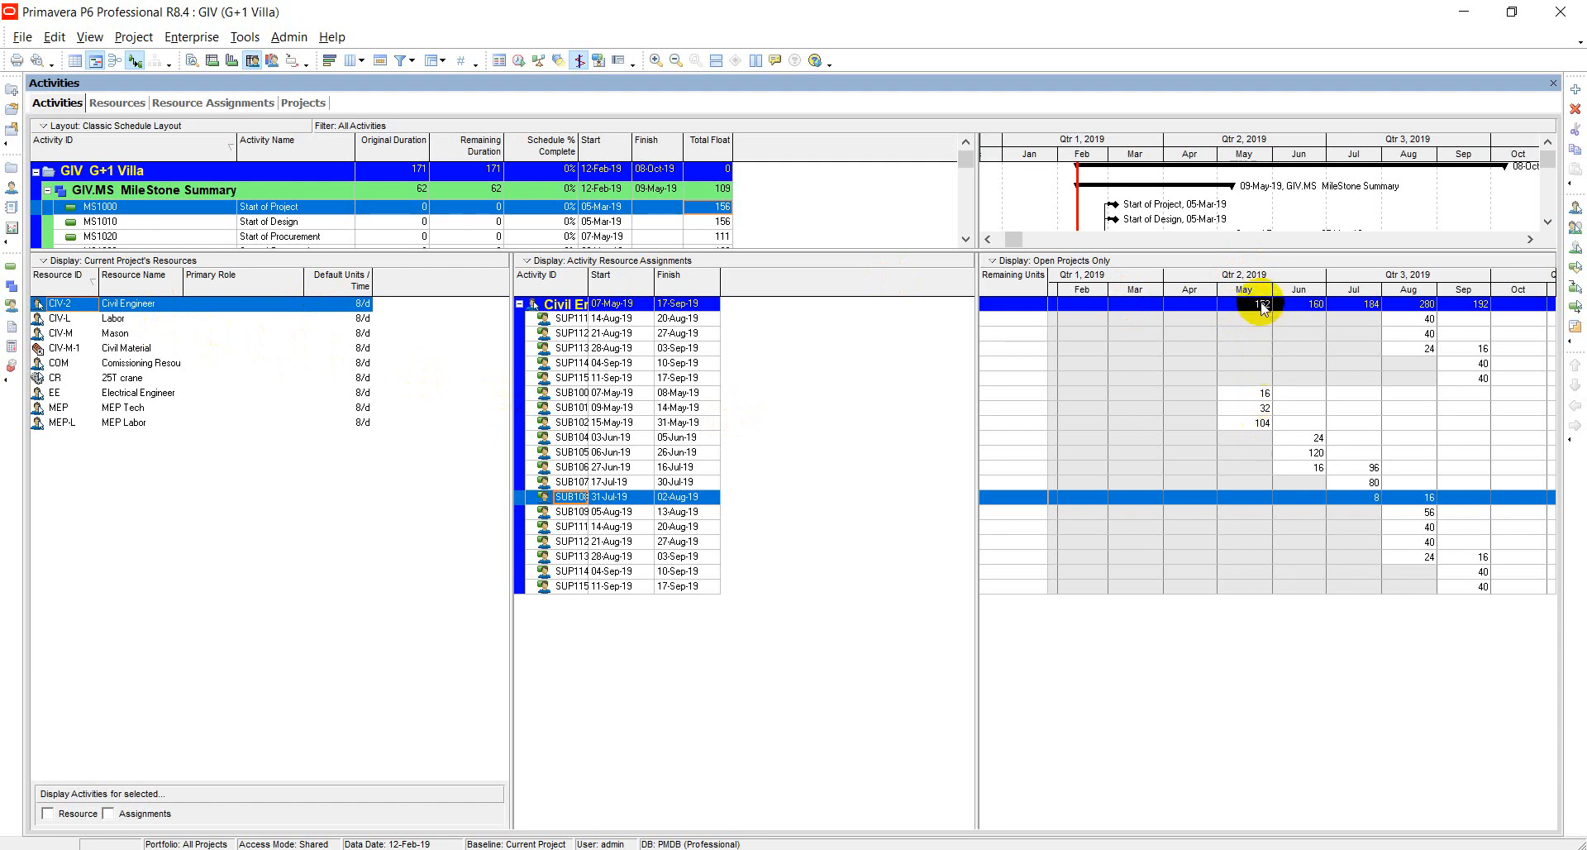
{"action": "left_click", "coordinate": [1262, 425]}
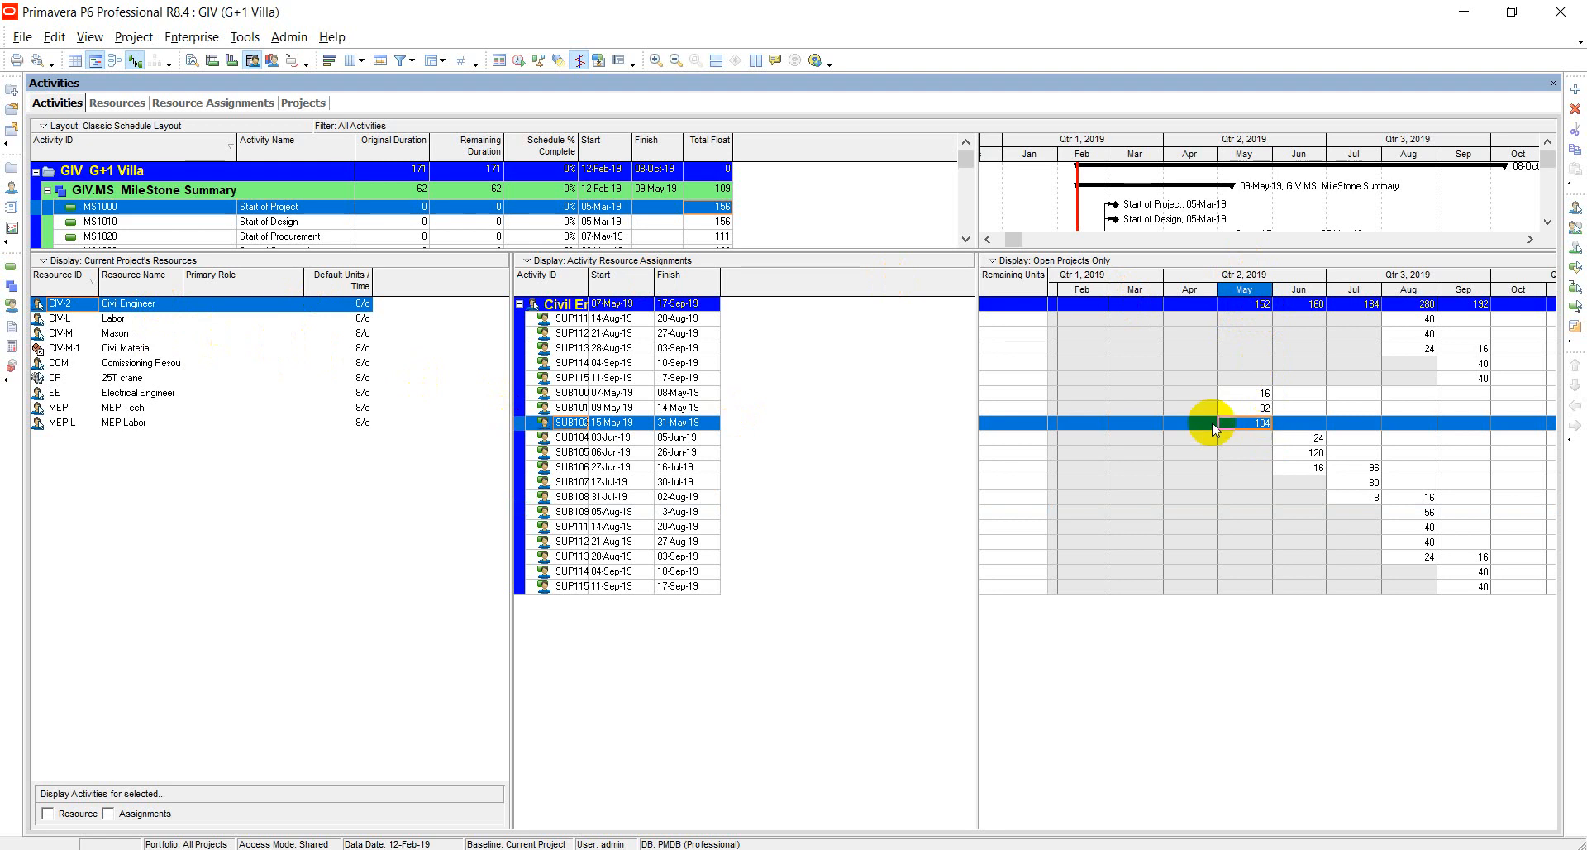
Add the Activity Name column after Activity ID in the activity resource assignments table
{"action": "right_click", "coordinate": [765, 275]}
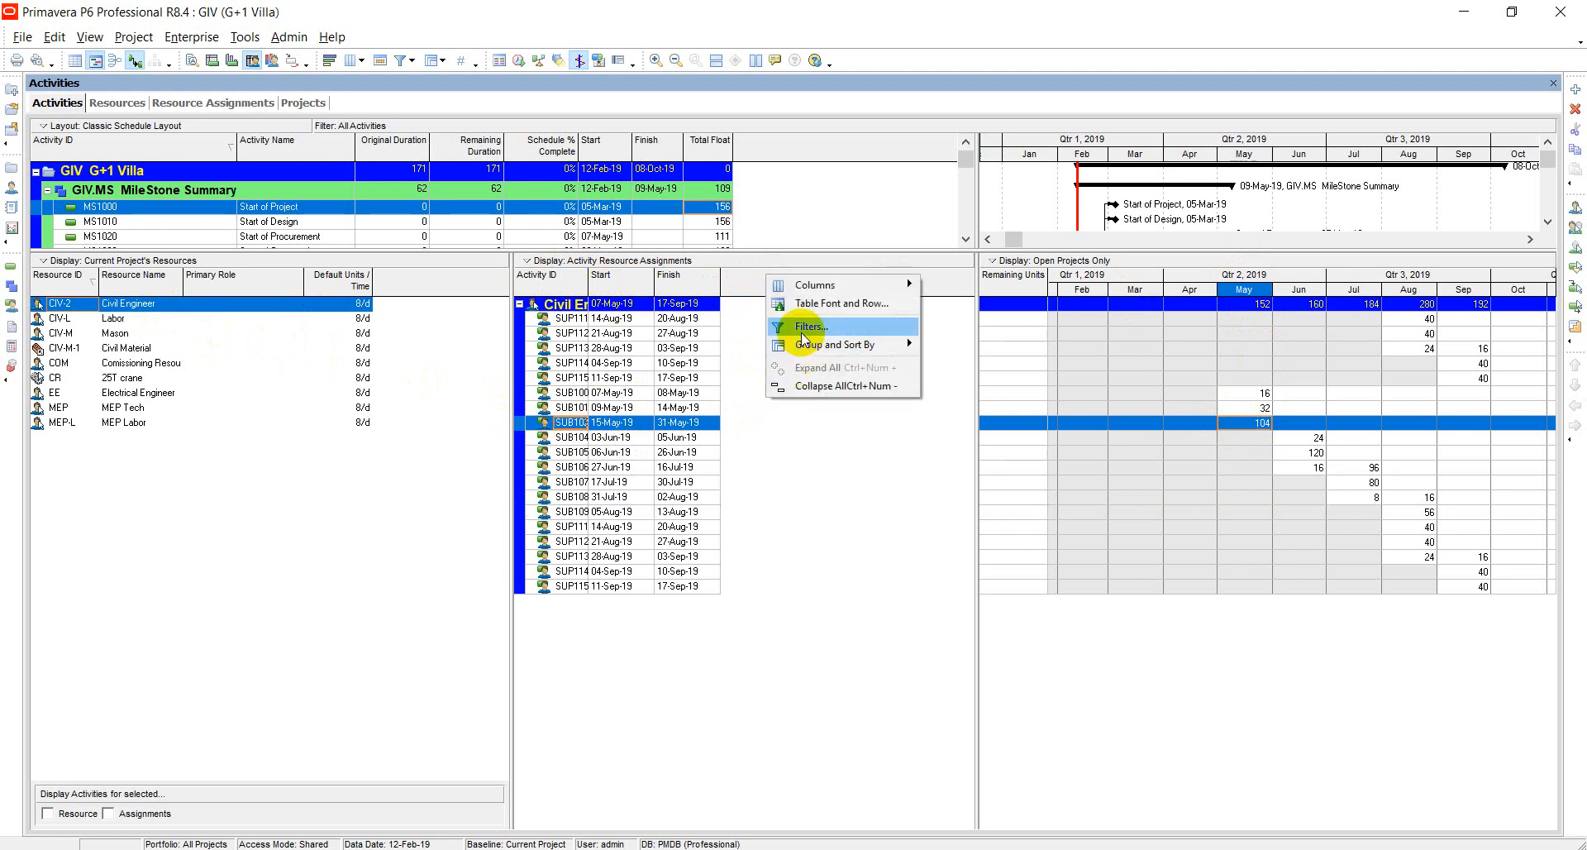
{"action": "mouse_move", "coordinate": [809, 284]}
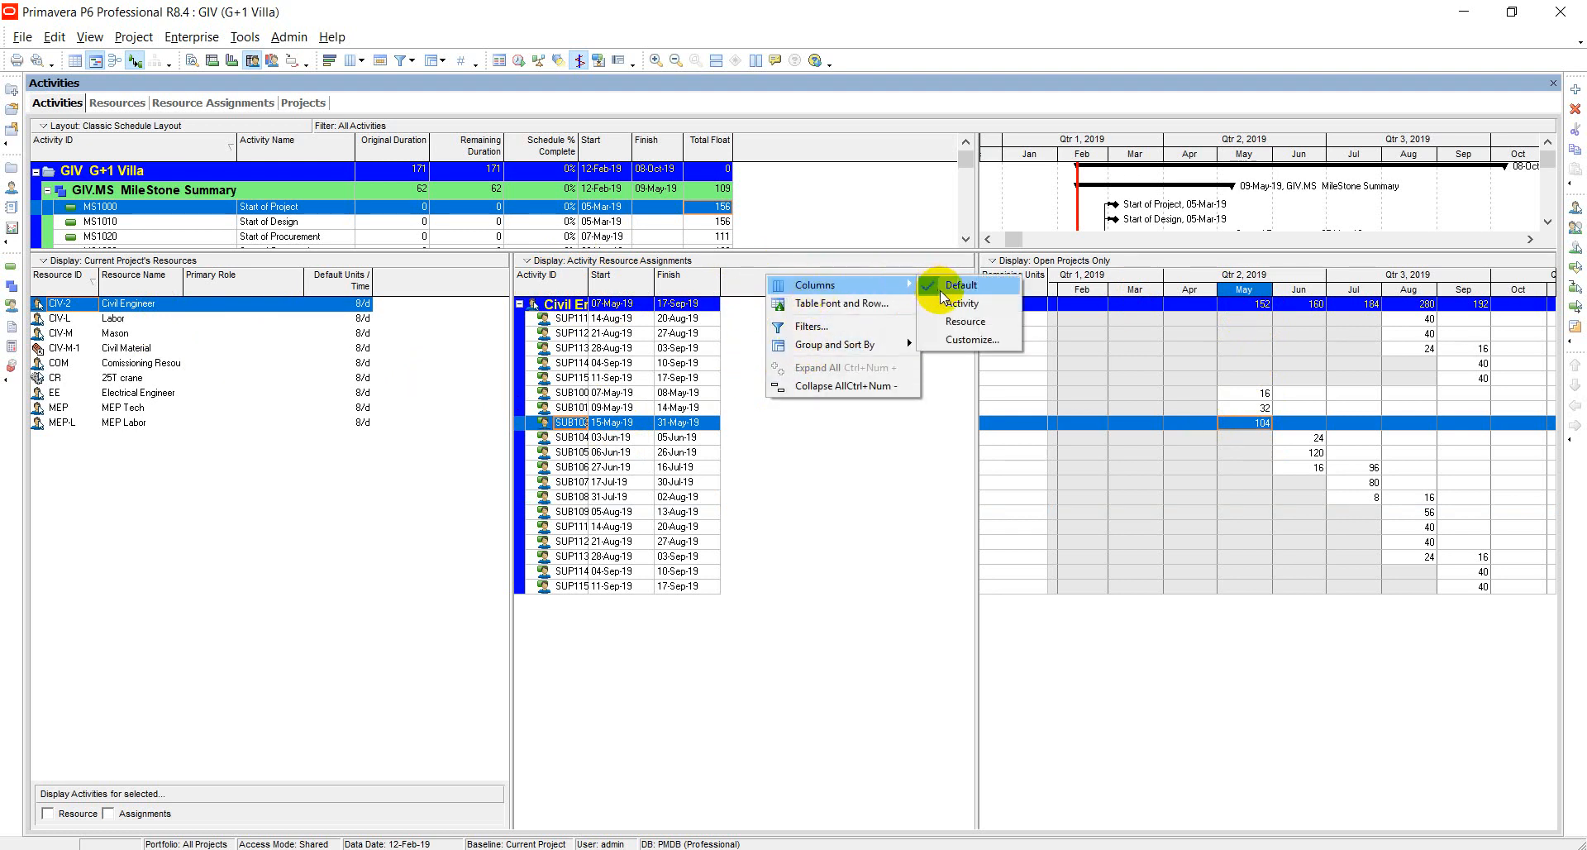
{"action": "left_click", "coordinate": [964, 340]}
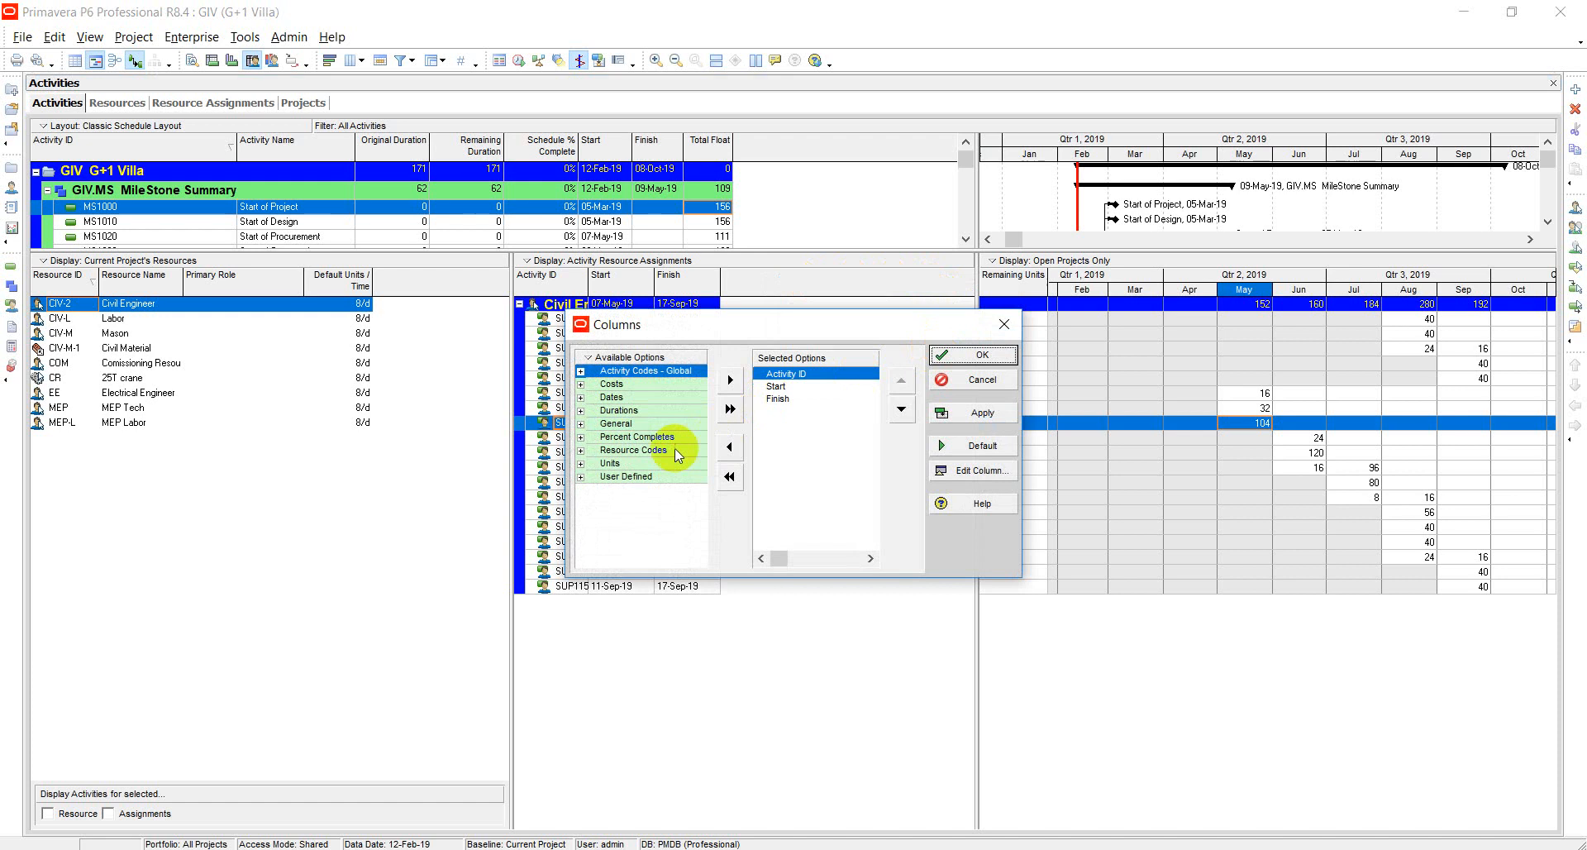
{"action": "left_click", "coordinate": [581, 424]}
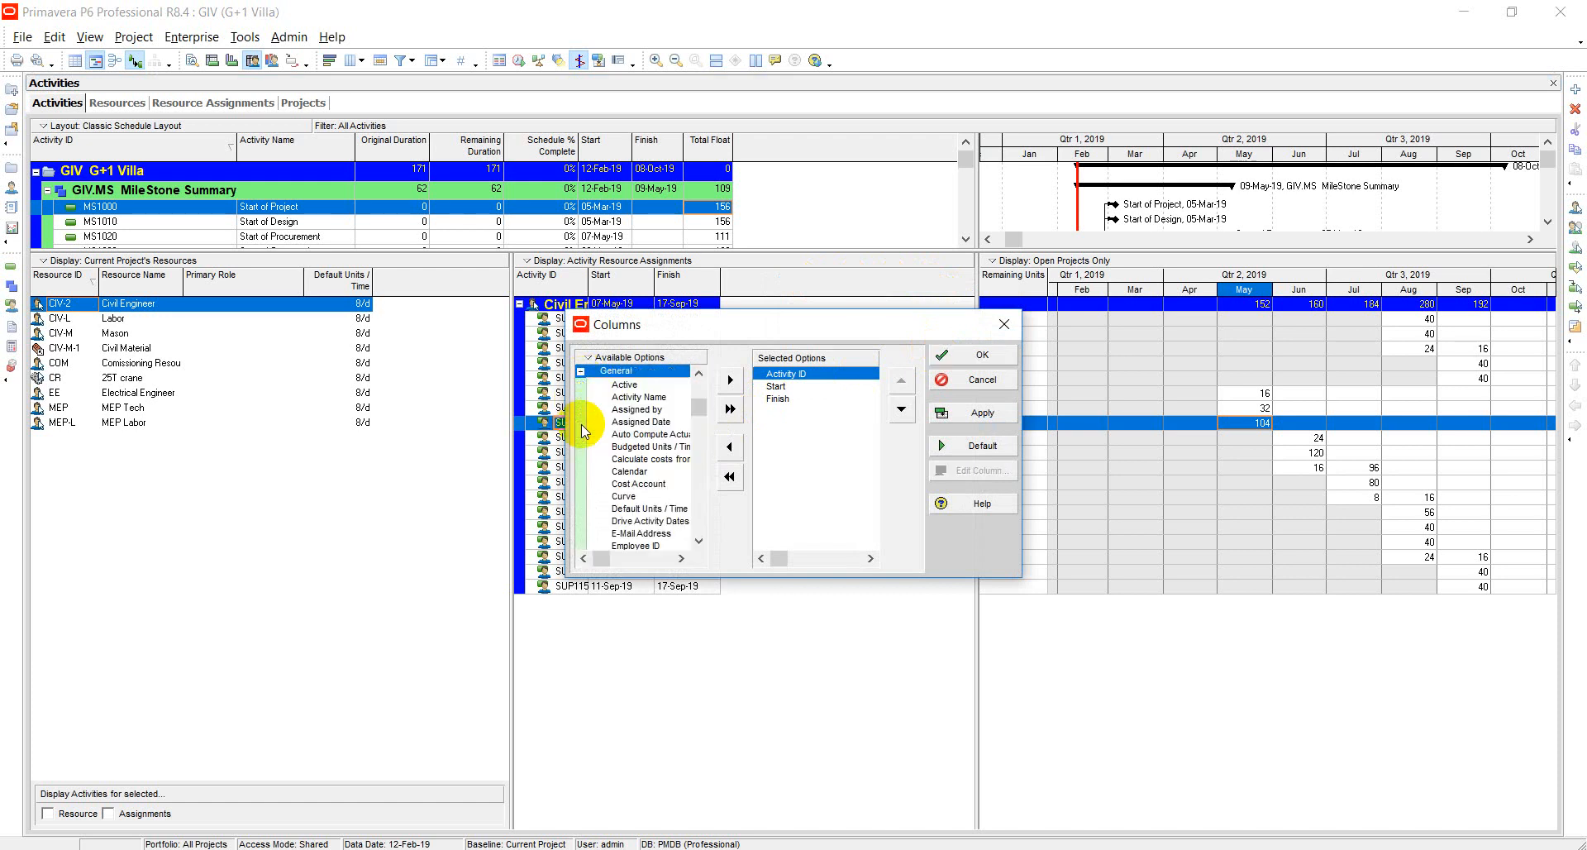
{"action": "double_click", "coordinate": [636, 397]}
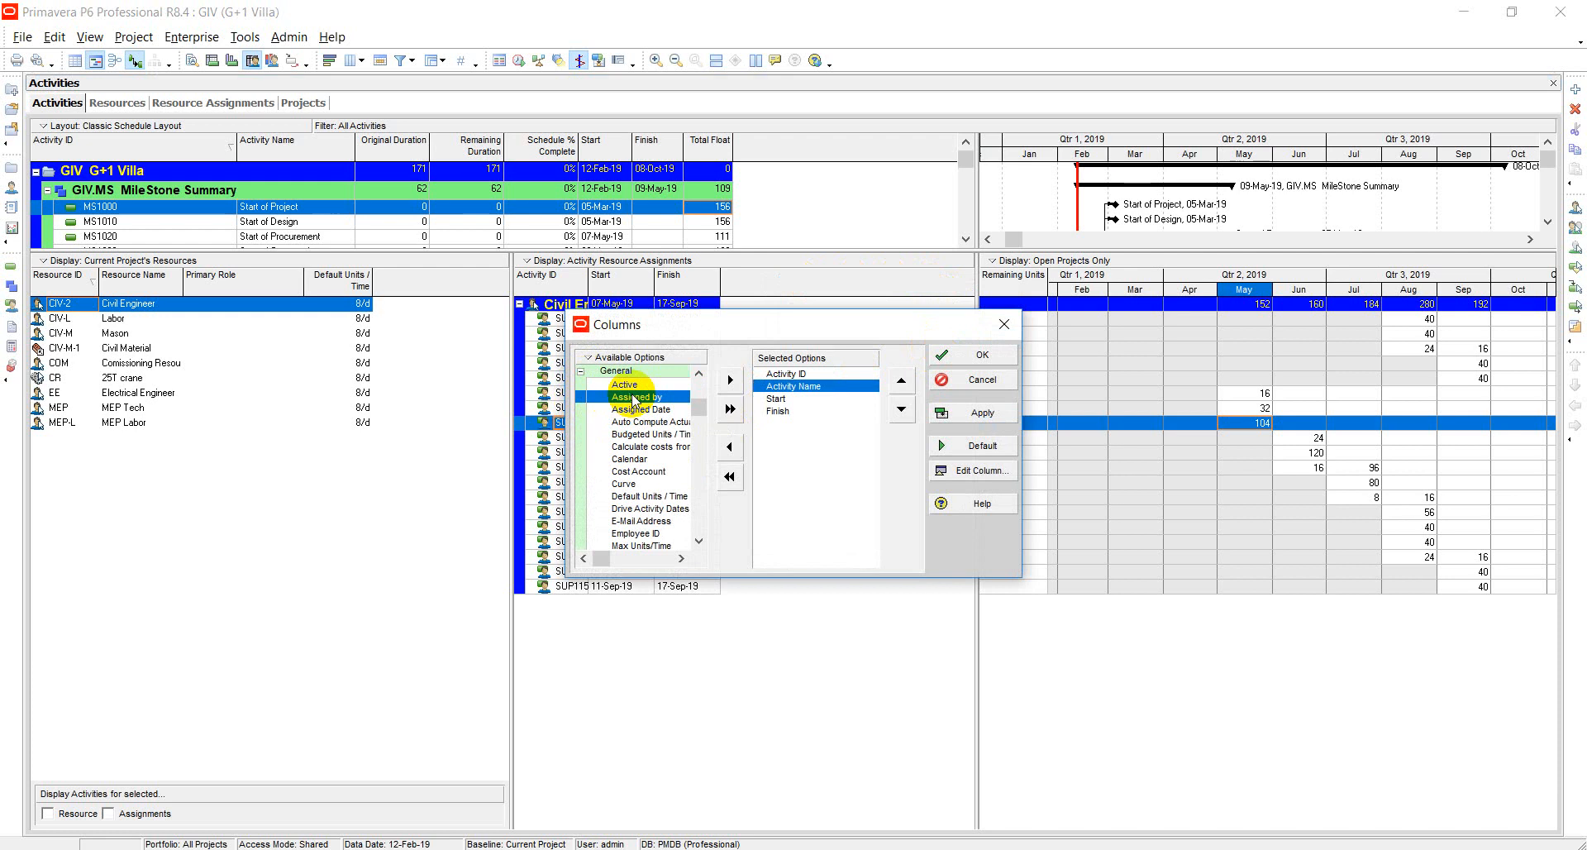
{"action": "left_click", "coordinate": [963, 412]}
{"action": "left_click", "coordinate": [955, 351]}
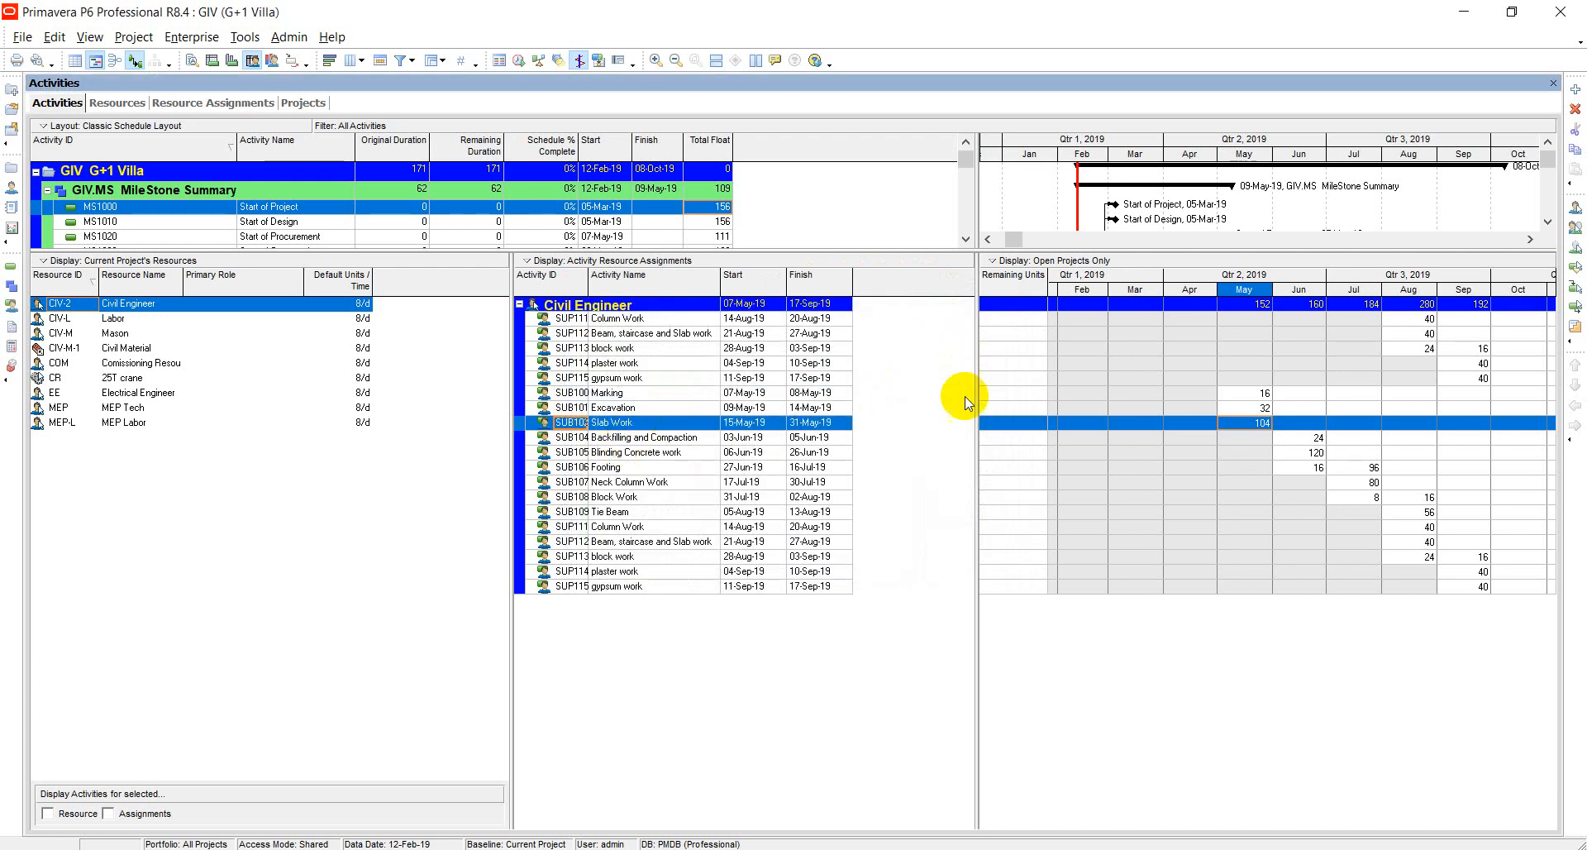
Examine the Civil Engineer's remaining units in May for Excavation and Marking, and in June for Backfilling and Compaction and Blinding Concrete work
{"action": "left_click", "coordinate": [1254, 408]}
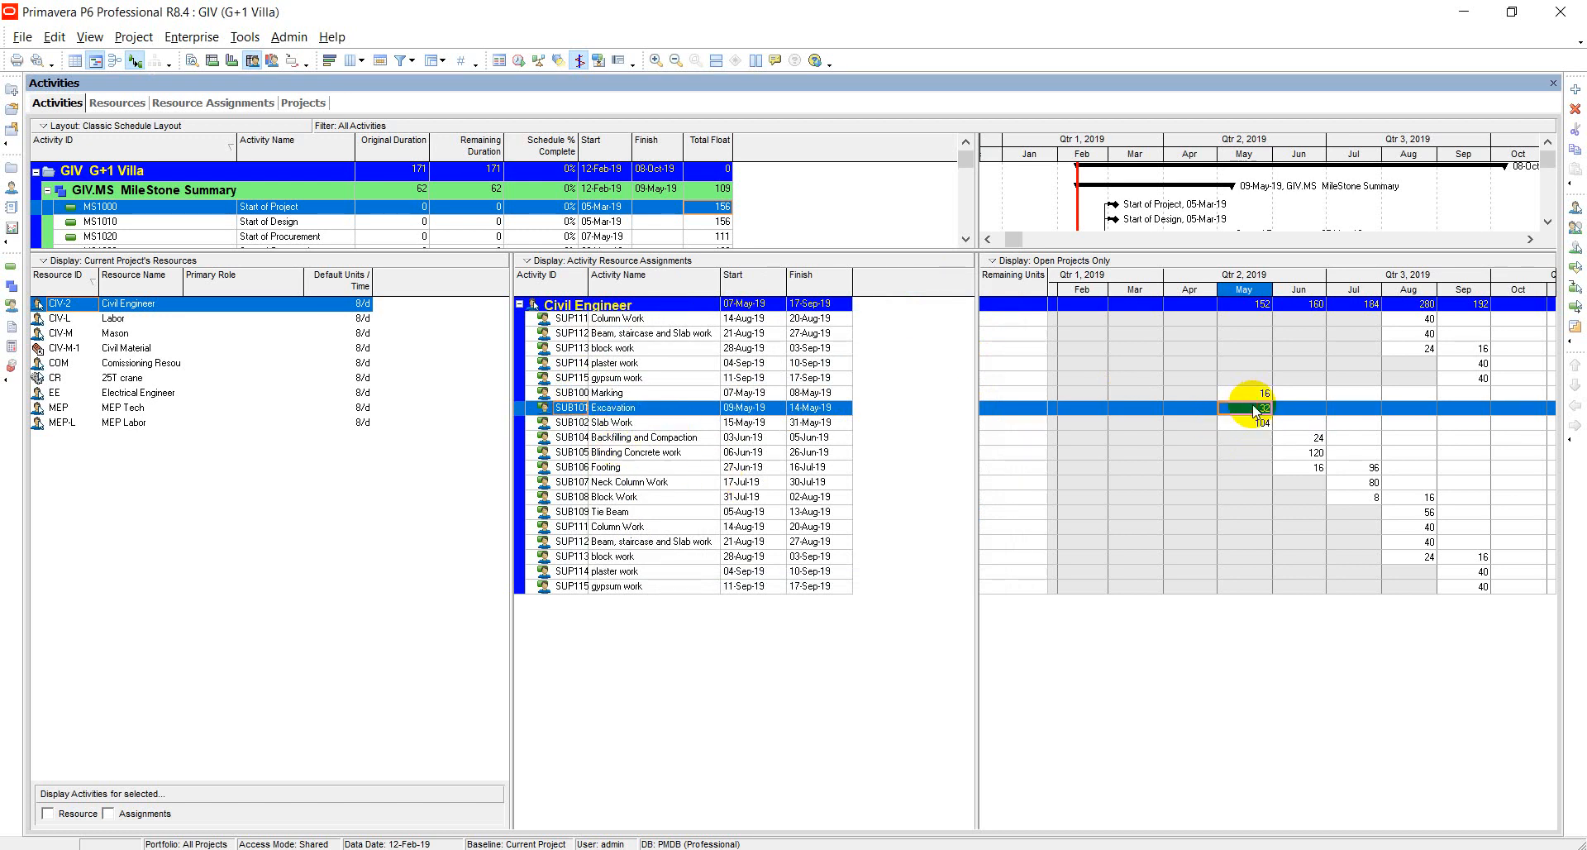
{"action": "left_click", "coordinate": [1260, 394]}
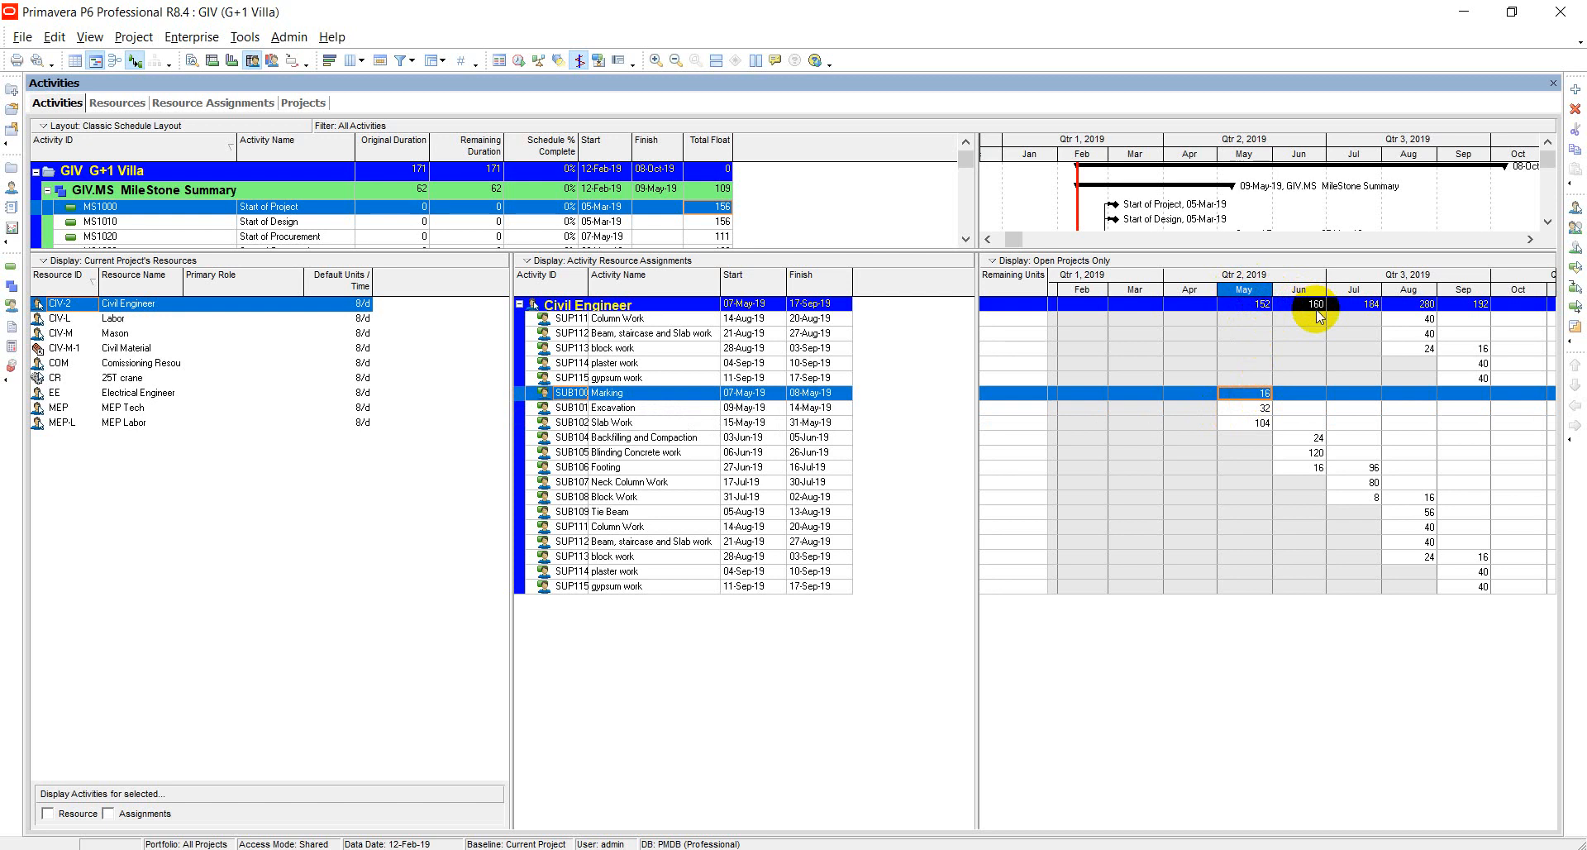
{"action": "left_click", "coordinate": [1312, 437]}
{"action": "left_click", "coordinate": [1316, 452]}
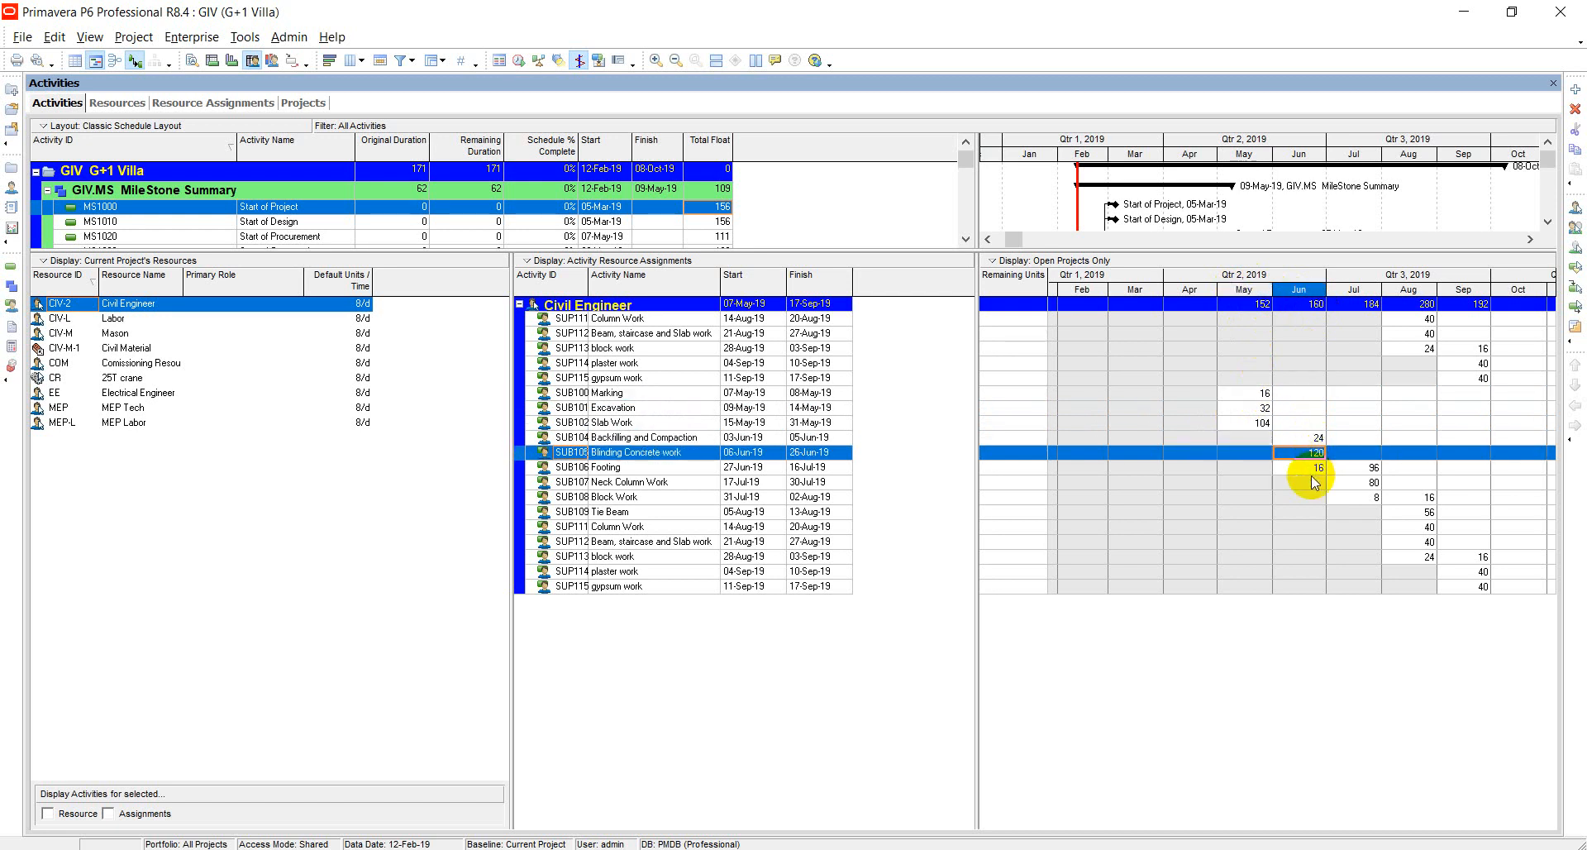
Review the monthly remaining units of Labor, Mason, 25T crane, Electrical Engineer and MEP Labor in the resource usage spreadsheet
{"action": "left_click", "coordinate": [1314, 482]}
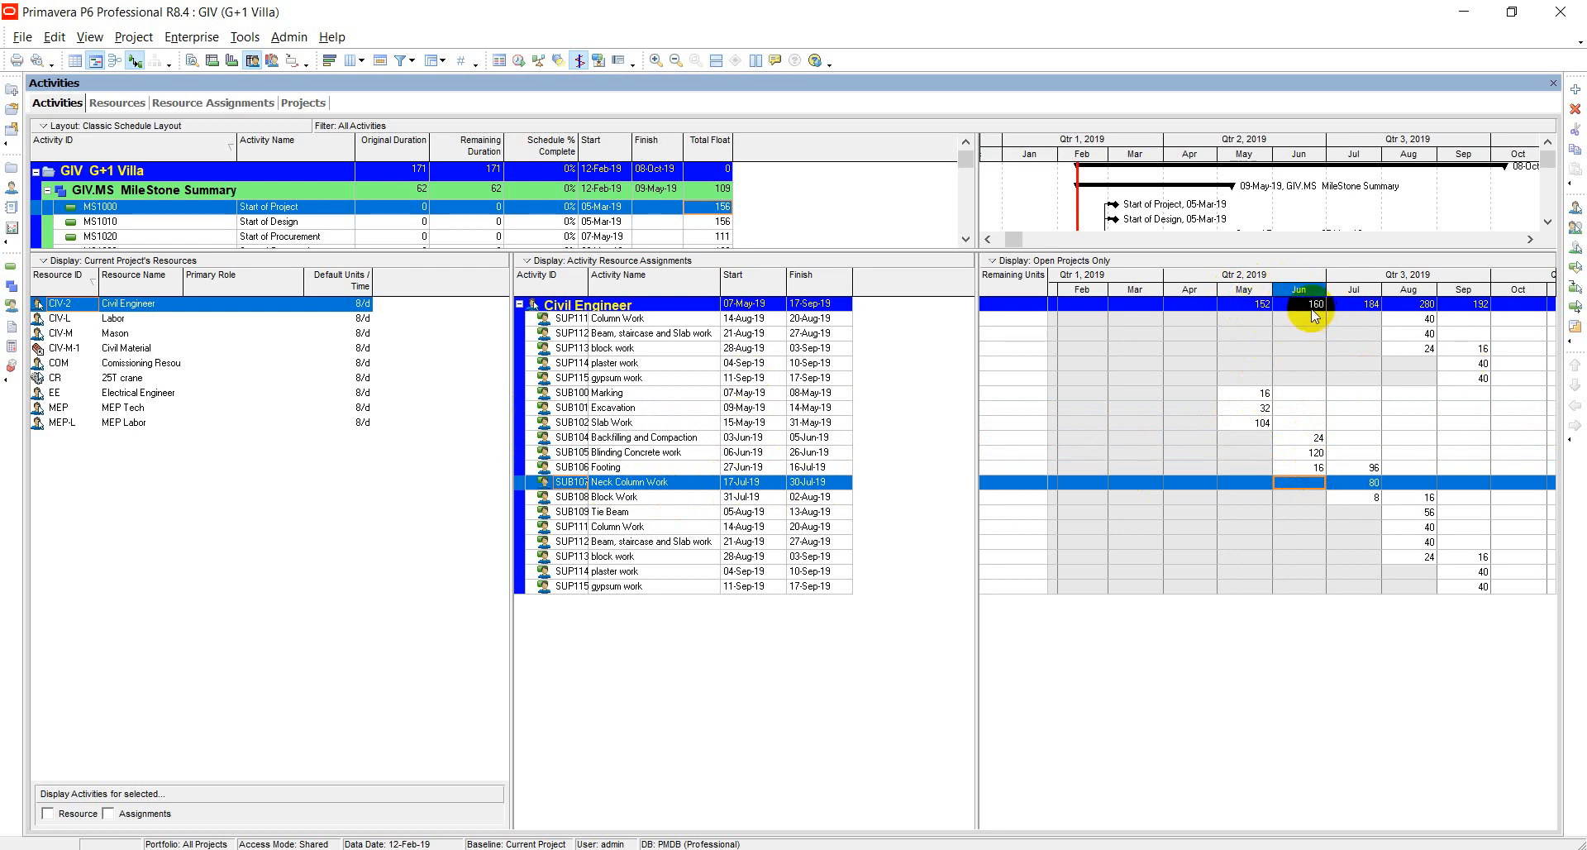
{"action": "left_click", "coordinate": [111, 323]}
{"action": "left_click", "coordinate": [115, 362]}
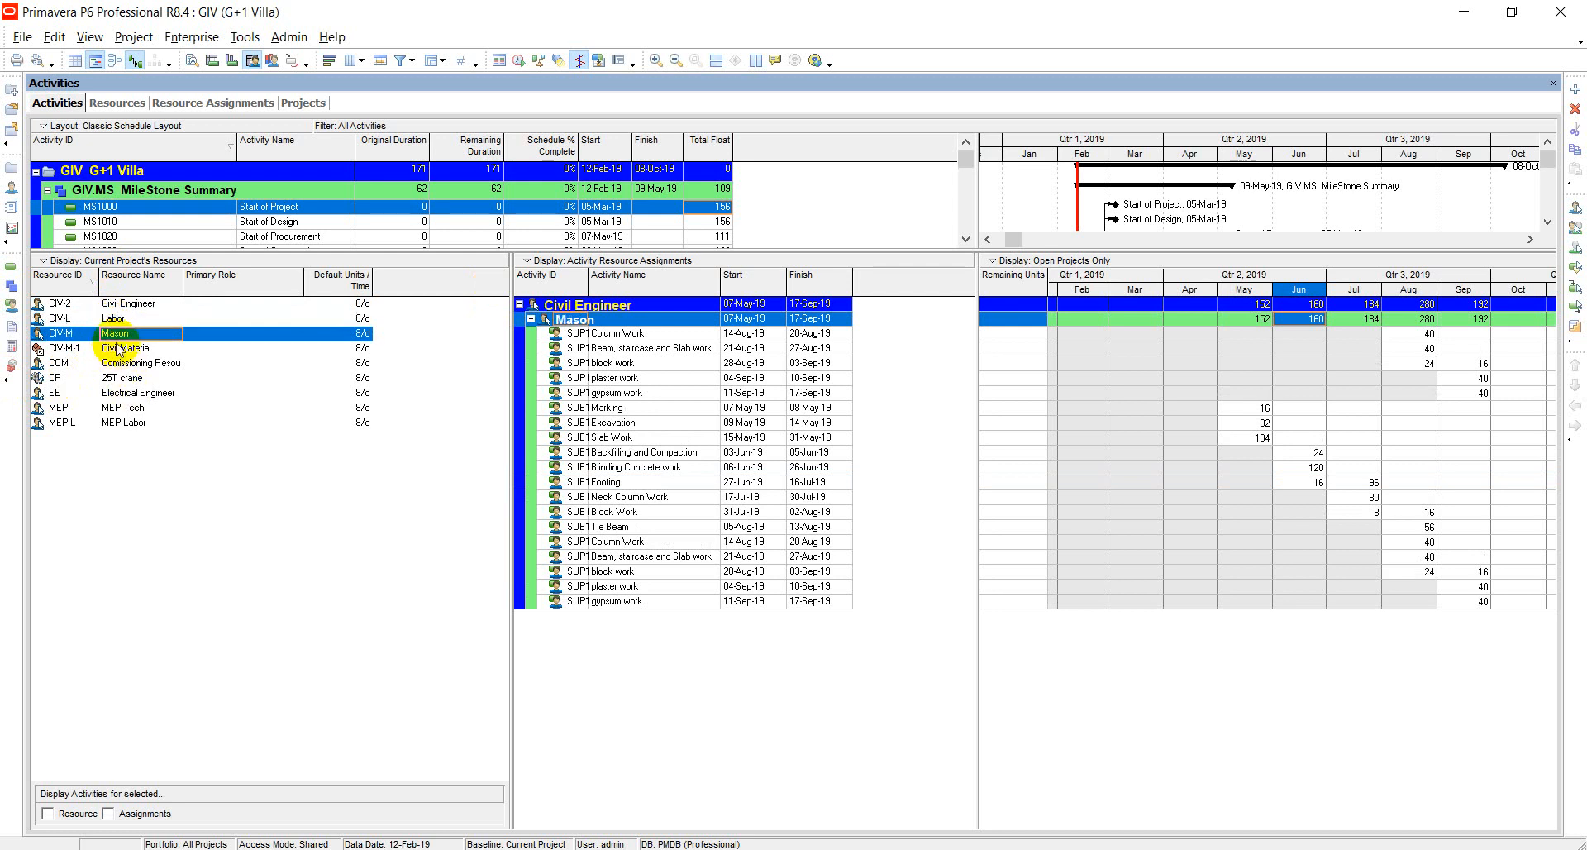
{"action": "left_click", "coordinate": [126, 382]}
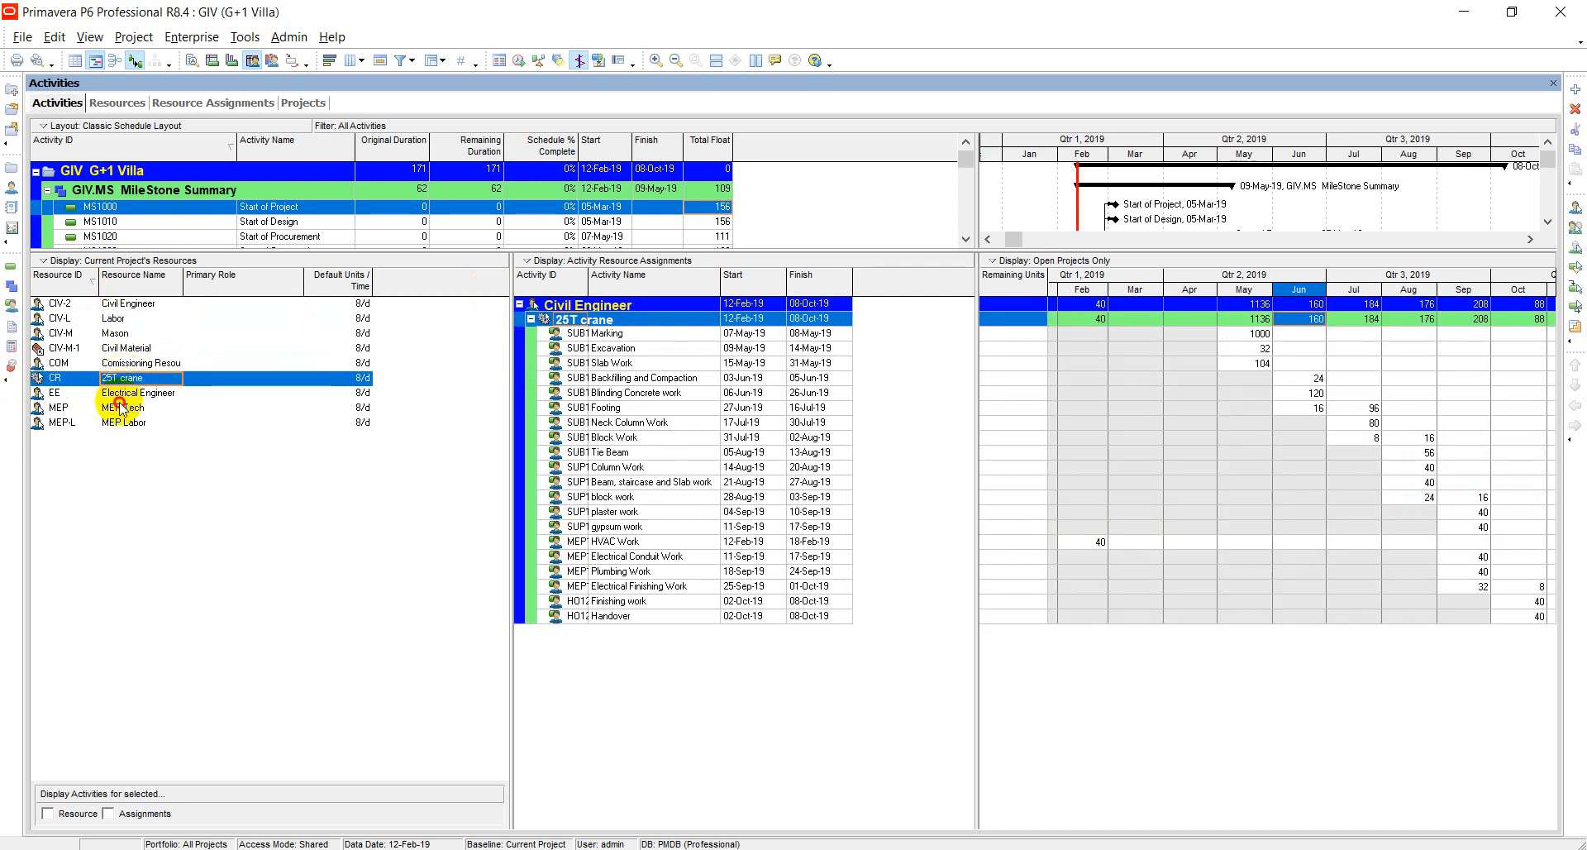
{"action": "left_click", "coordinate": [124, 393]}
{"action": "left_click", "coordinate": [124, 423]}
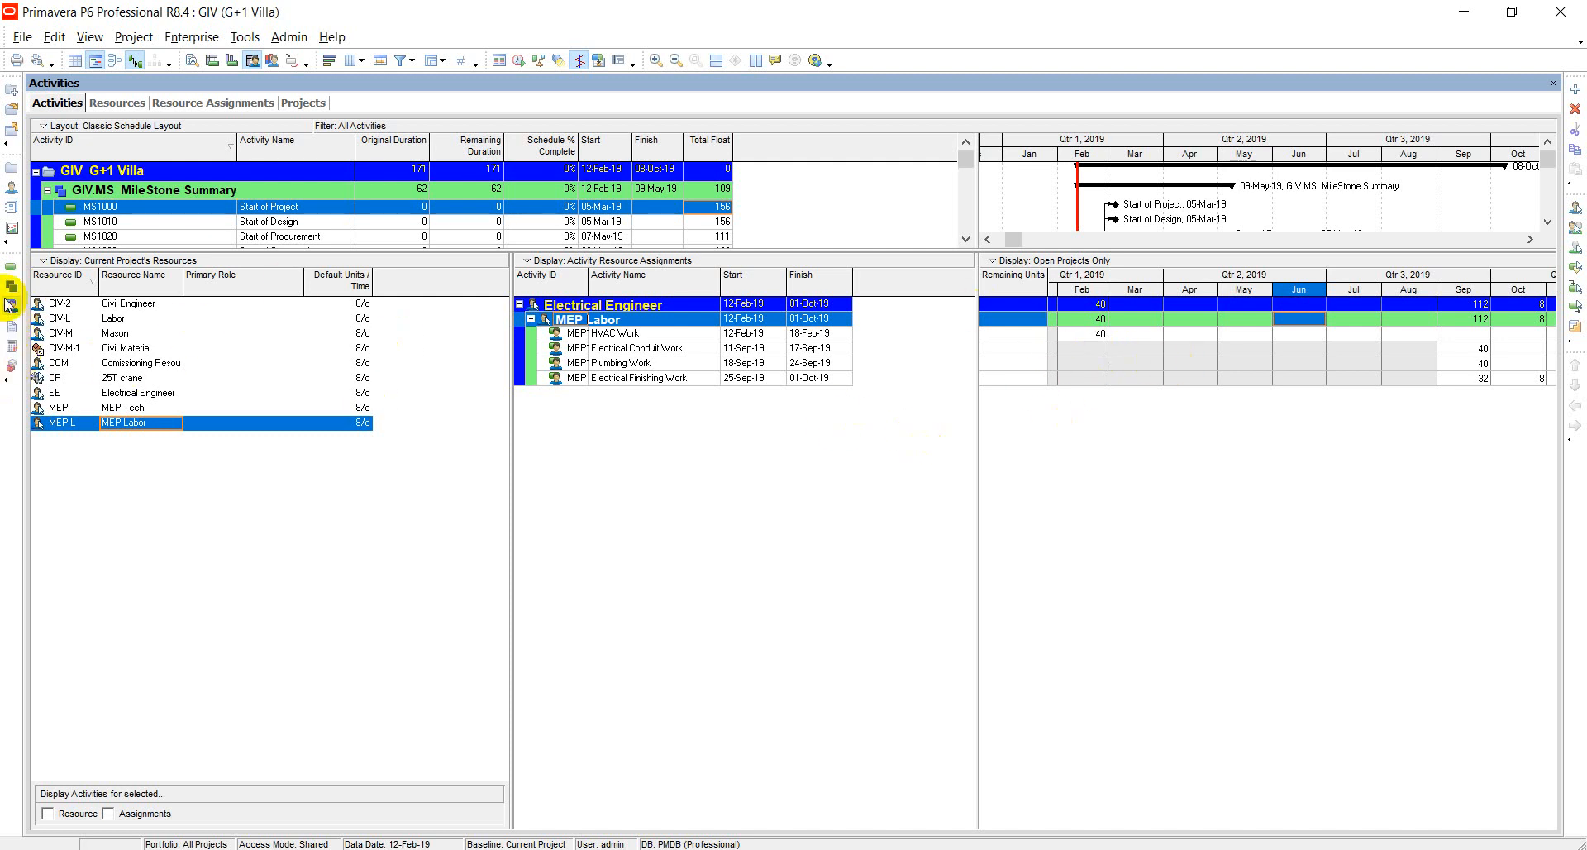
Check the current project's resource list in the Resources view and return to the activities
{"action": "left_click", "coordinate": [12, 193]}
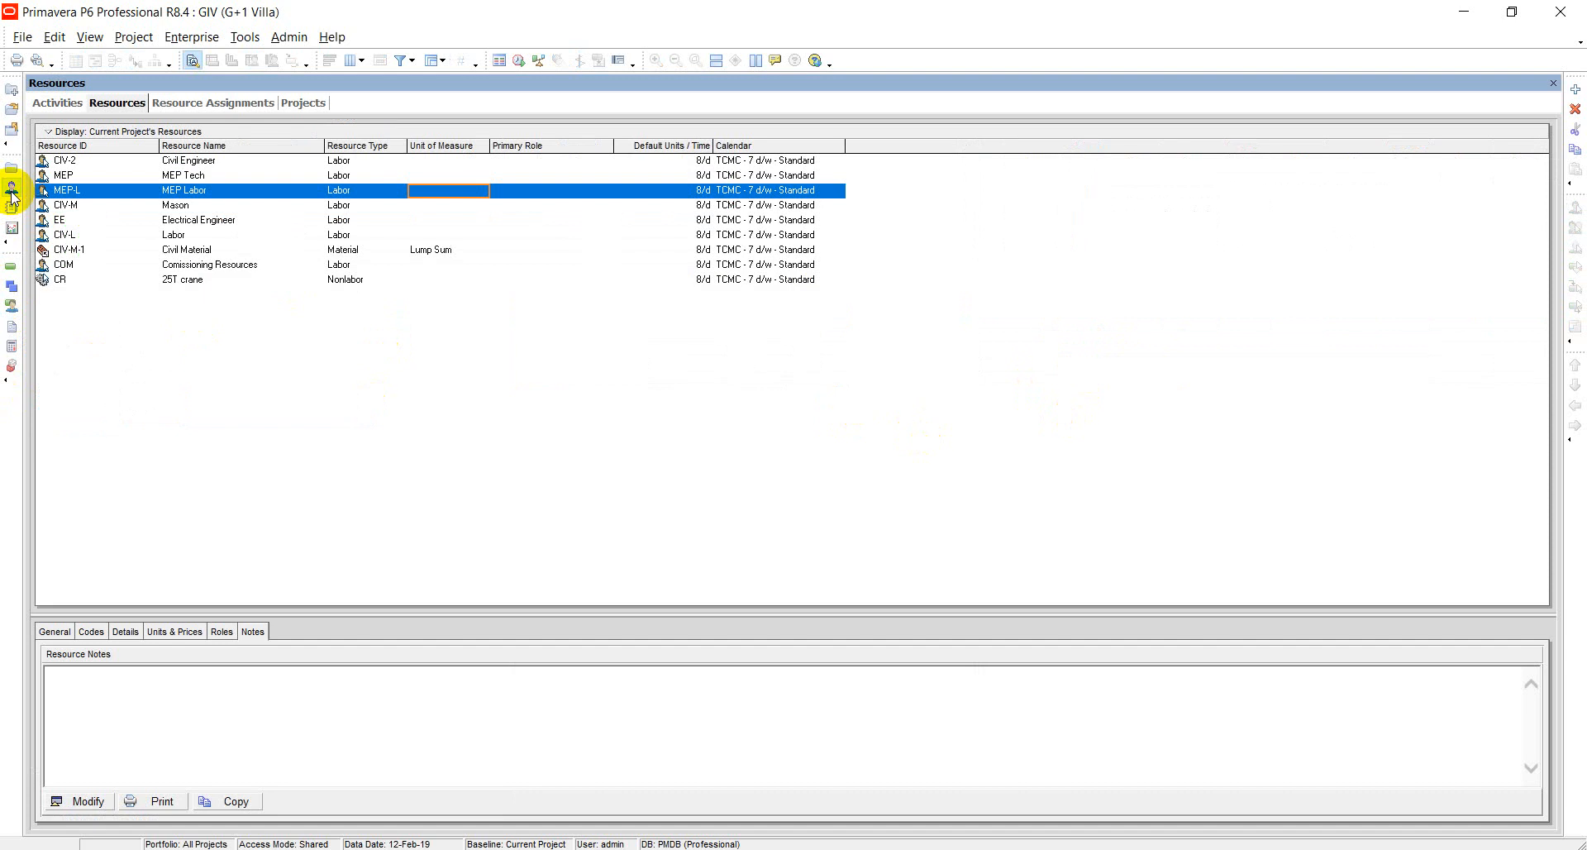
{"action": "left_click", "coordinate": [10, 269]}
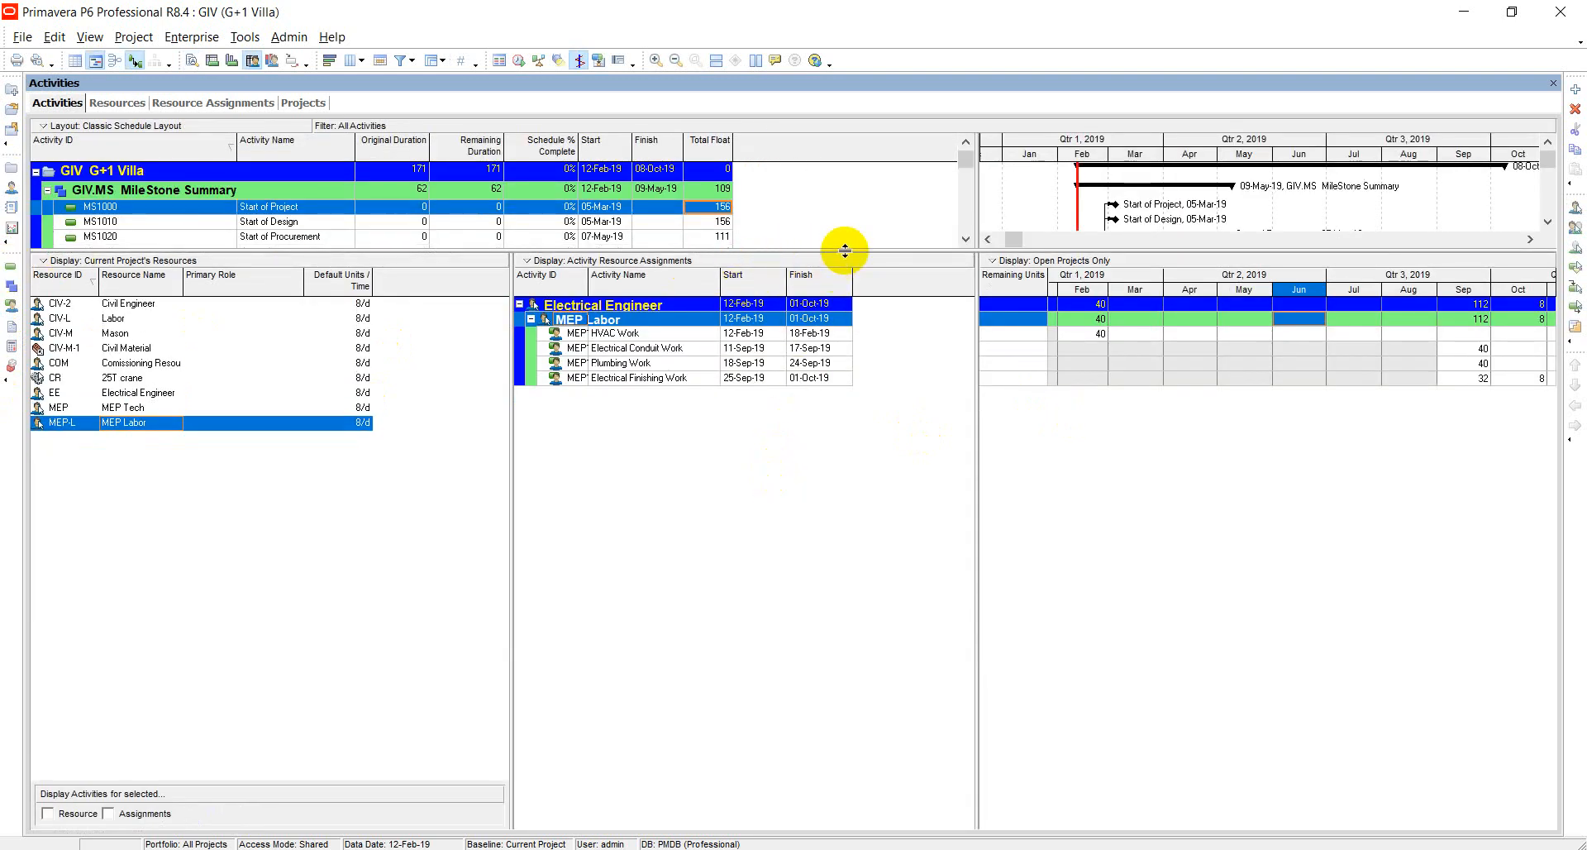
Enlarge the activity table and Gantt area, and show the resource usage profile beneath it with the timescale at early 2019
{"action": "left_click_drag", "start_coordinate": [845, 250], "coordinate": [860, 578]}
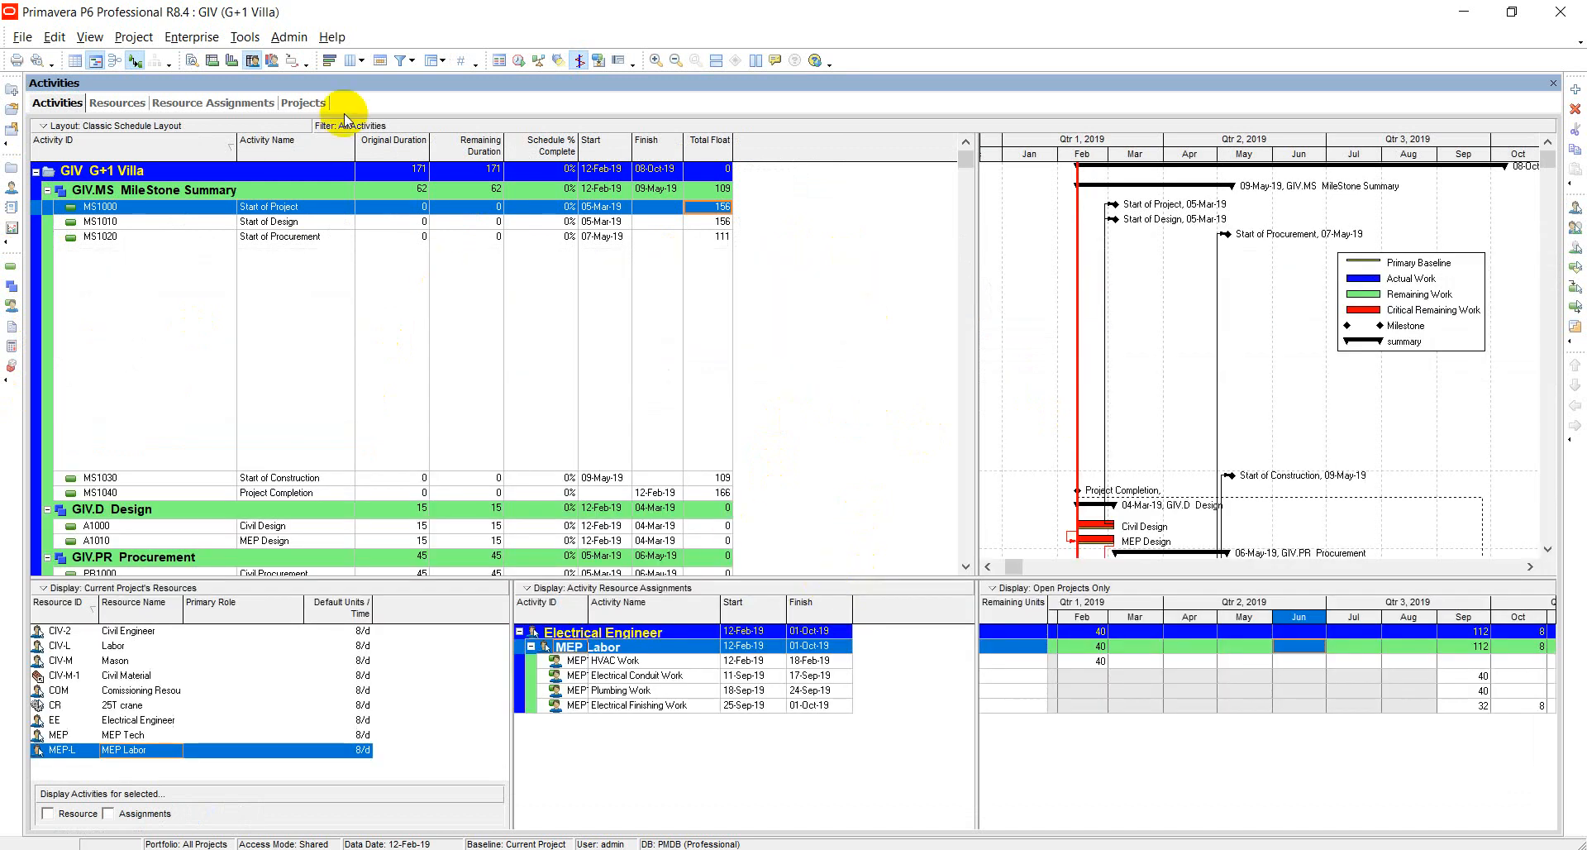
{"action": "left_click", "coordinate": [270, 67]}
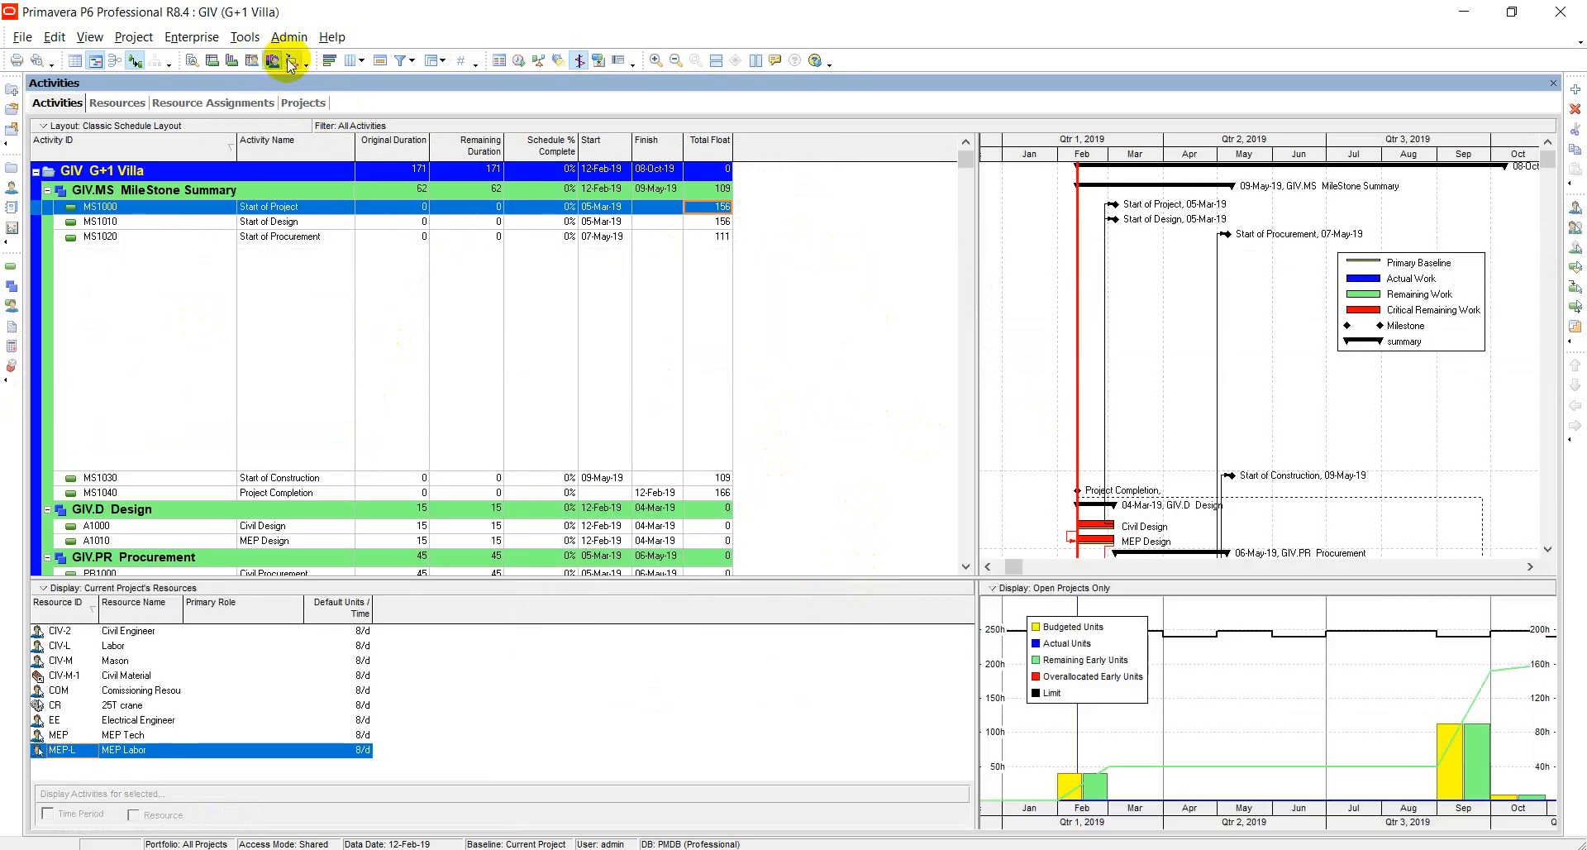
{"action": "left_click", "coordinate": [1024, 572]}
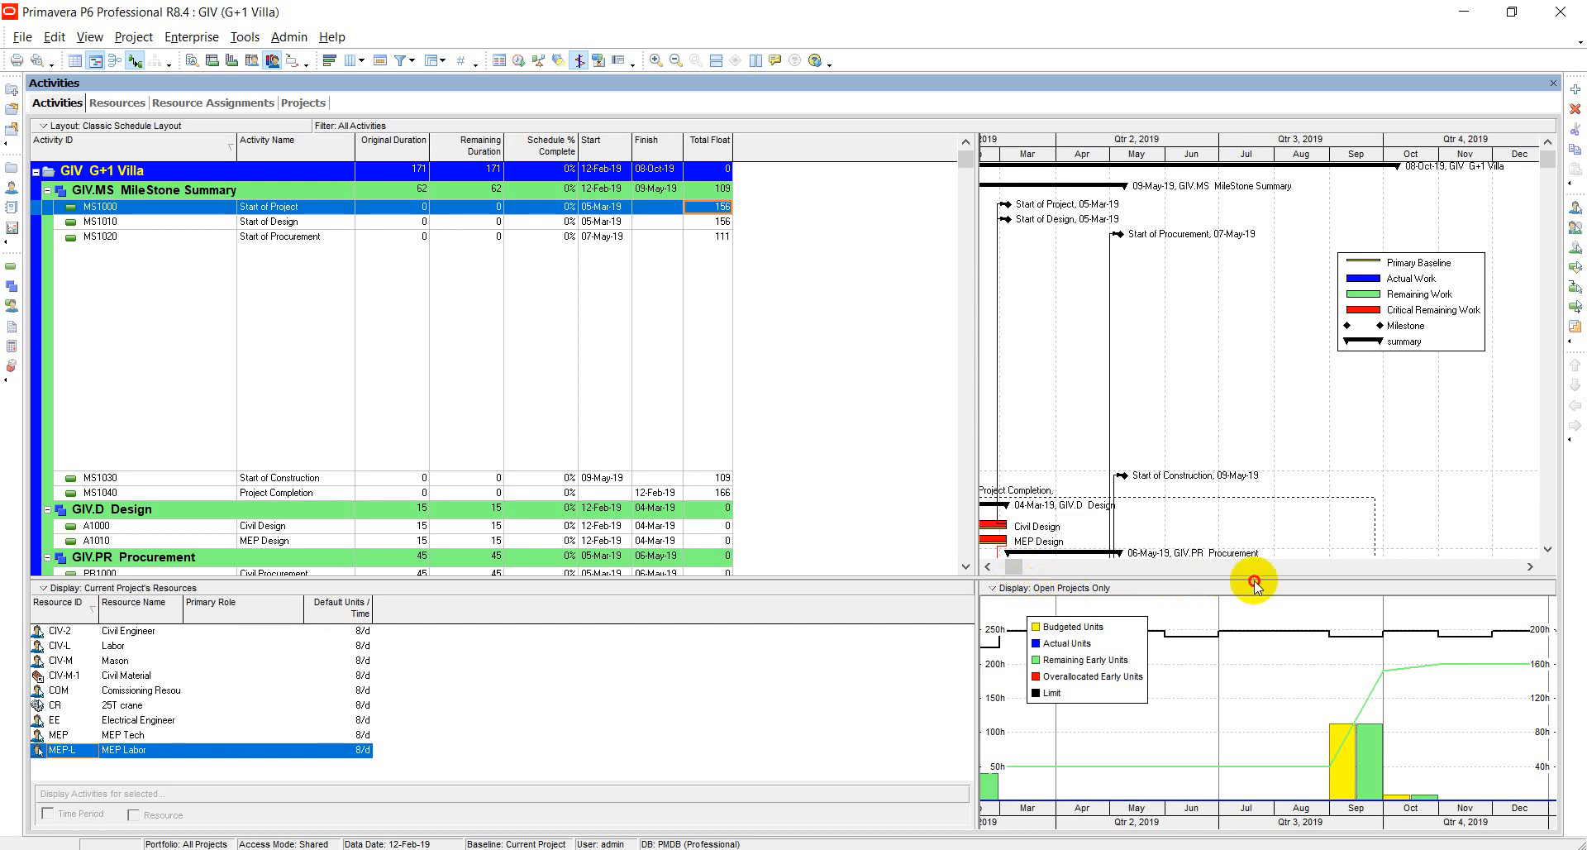
{"action": "left_click_drag", "start_coordinate": [1013, 568], "coordinate": [989, 601]}
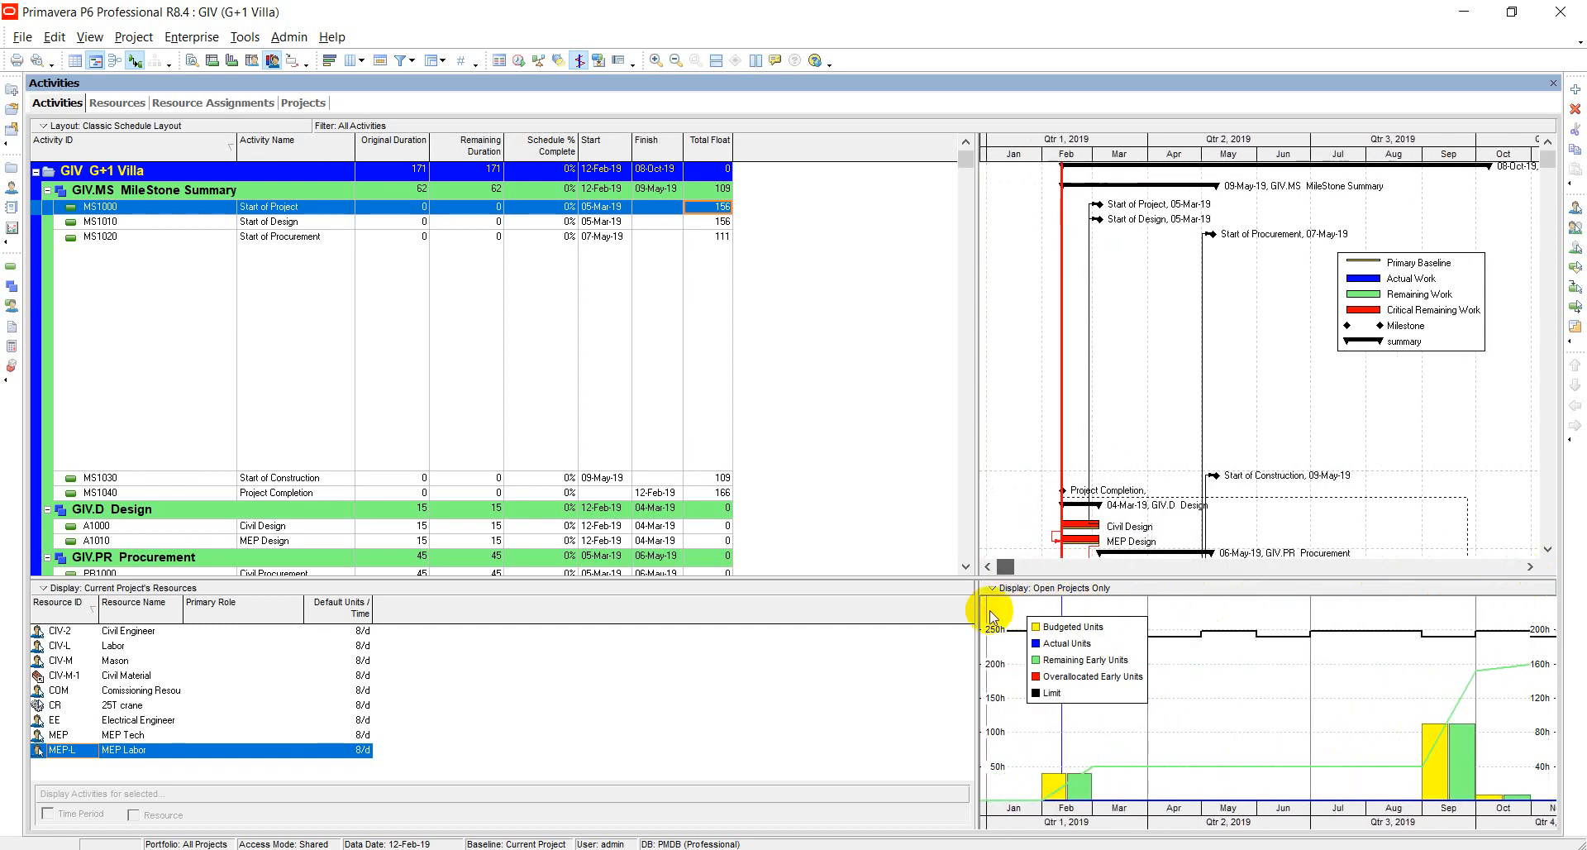
Examine the monthly usage histograms of Civil Engineer, Labor, Civil Material and the commissioning resource against their limits
{"action": "left_click", "coordinate": [128, 630]}
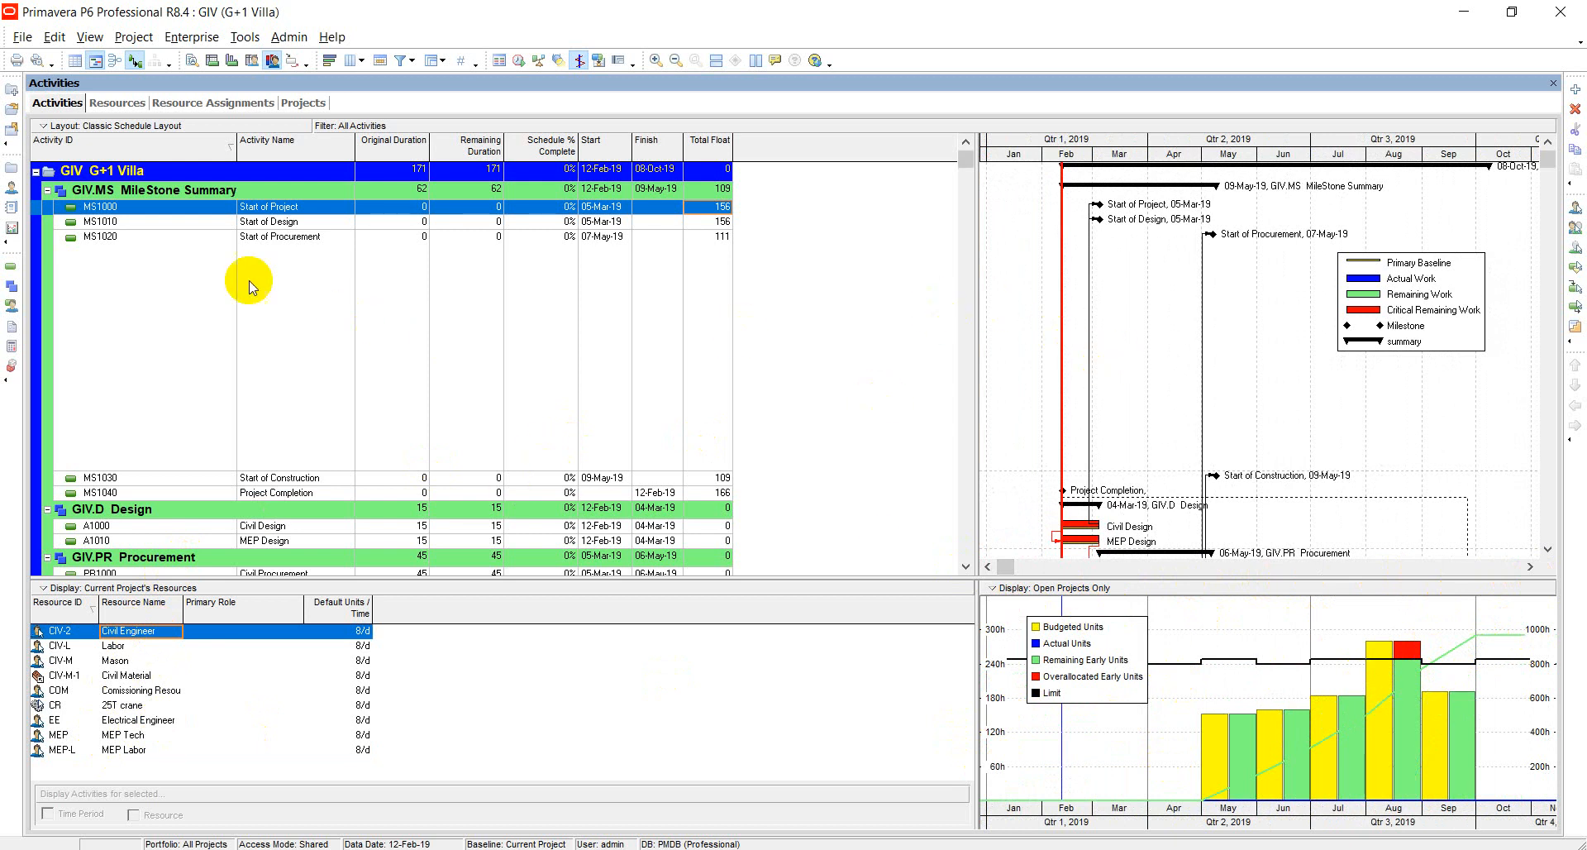
{"action": "left_click", "coordinate": [124, 646]}
{"action": "left_click", "coordinate": [118, 676]}
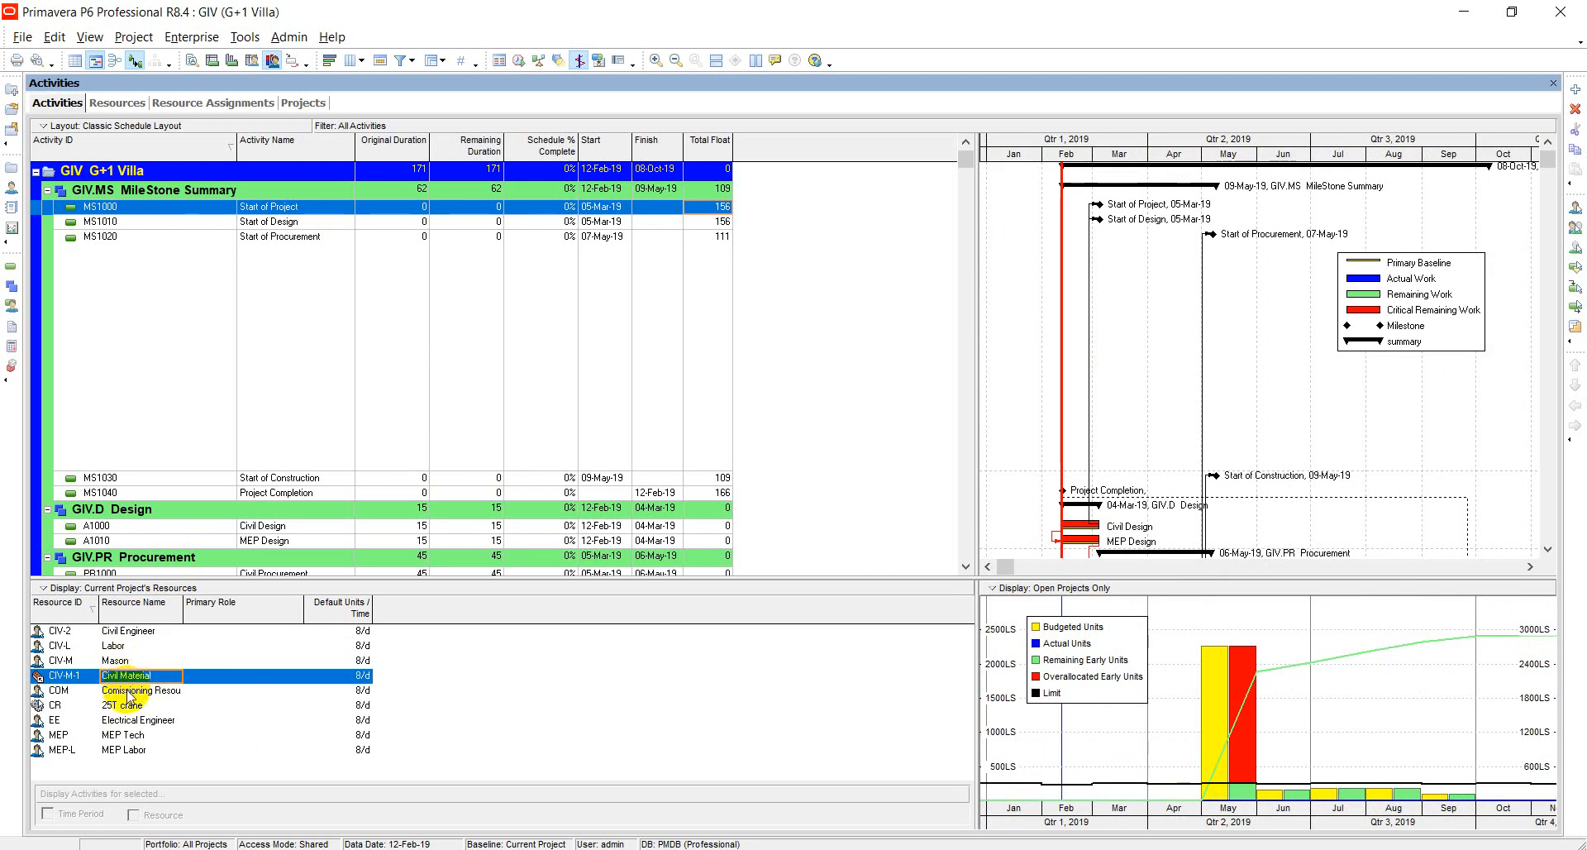
{"action": "left_click", "coordinate": [128, 690]}
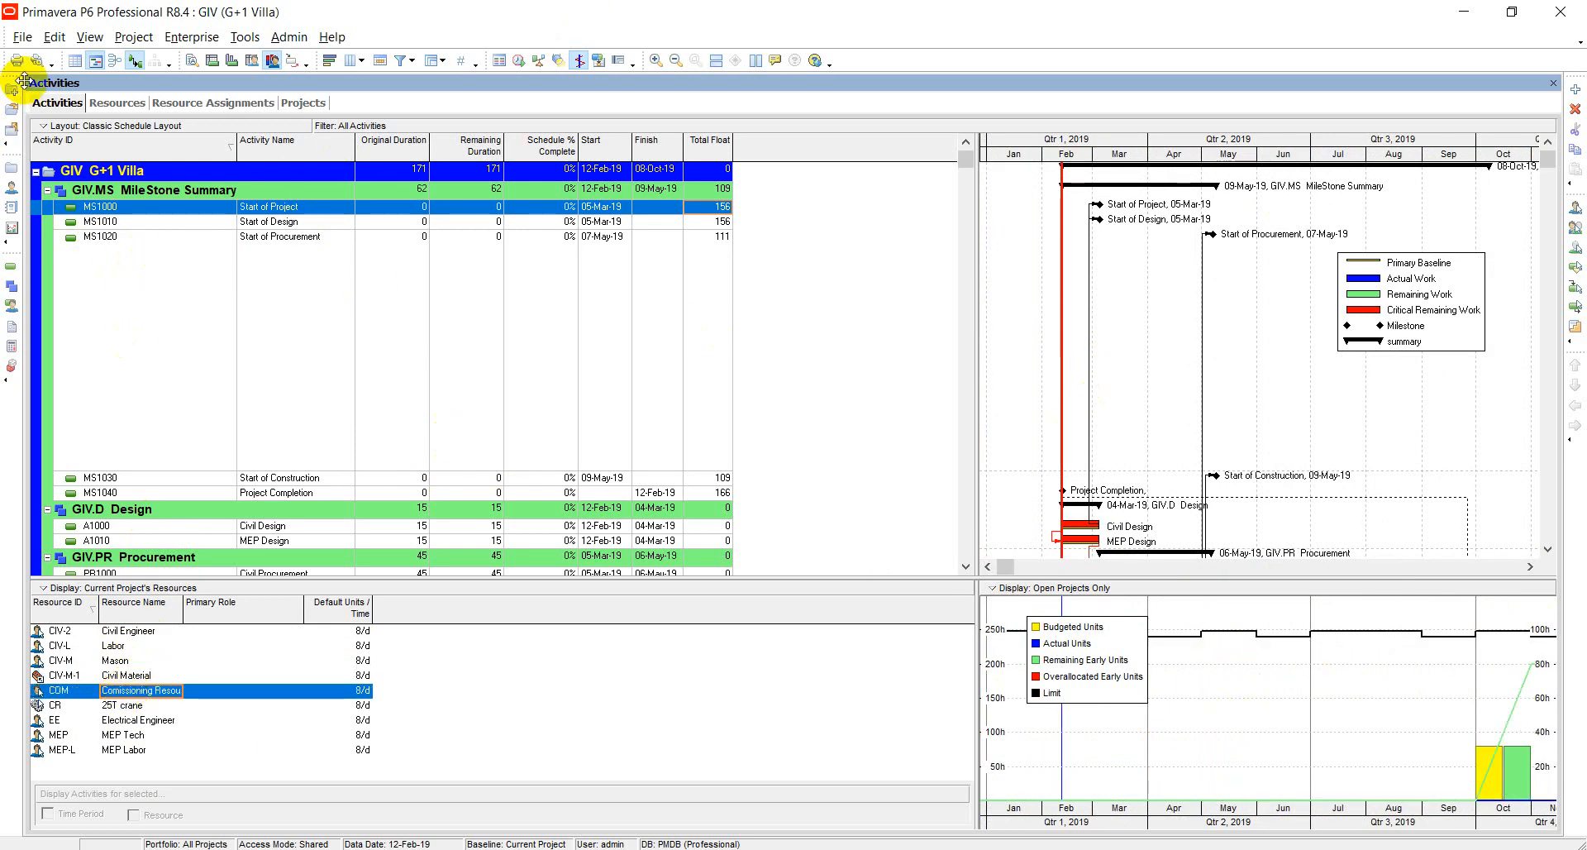
Review the resource usage spreadsheet, activity usage profile and activity usage spreadsheet in turn, ending with the activity details beneath the schedule
{"action": "left_click", "coordinate": [213, 62]}
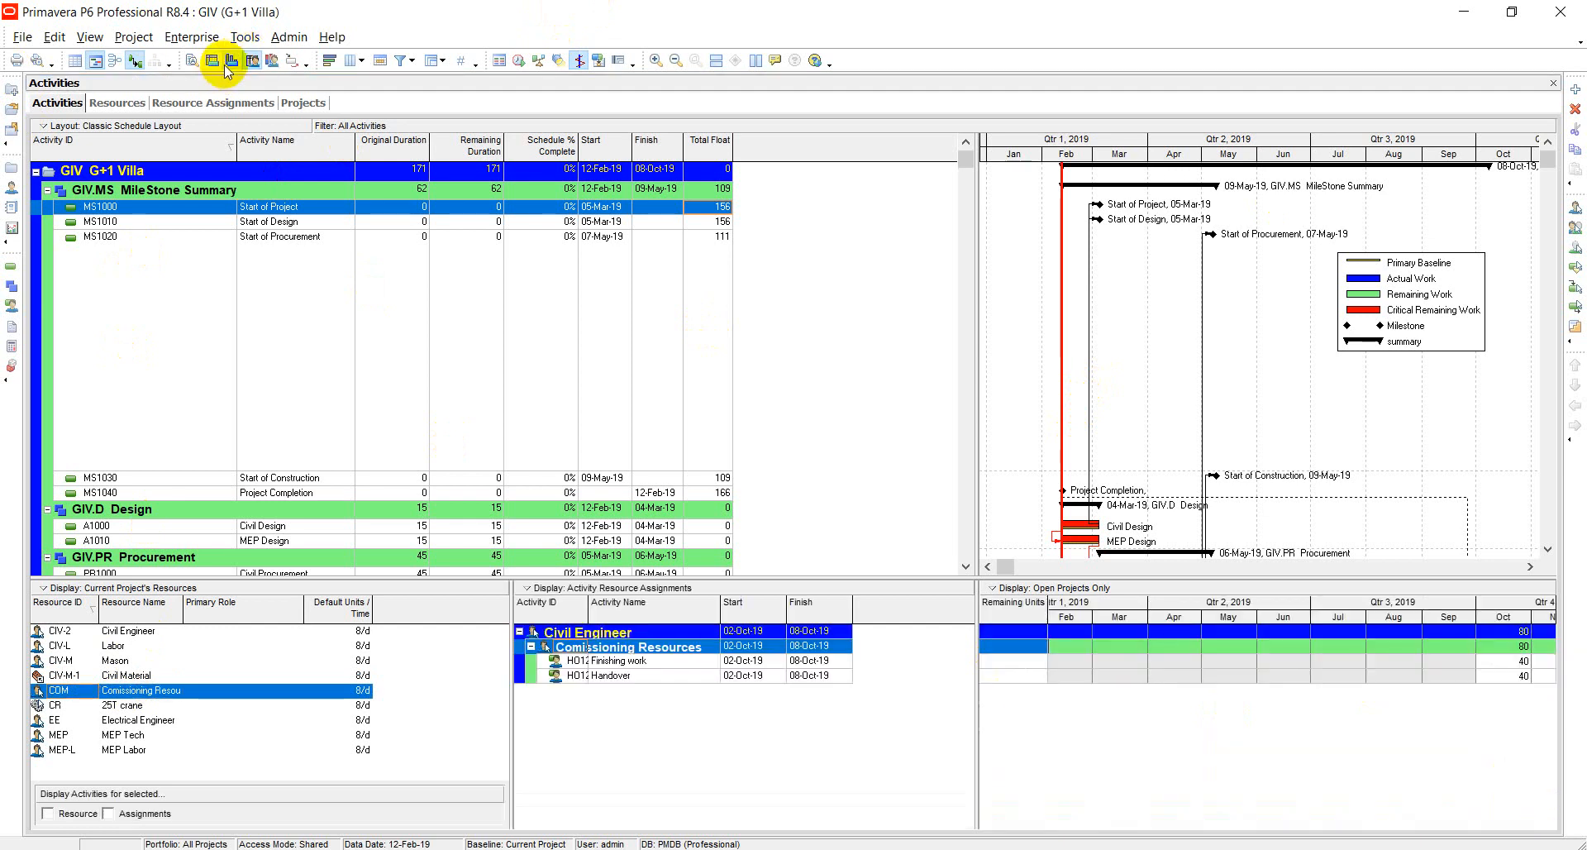
{"action": "left_click", "coordinate": [231, 61]}
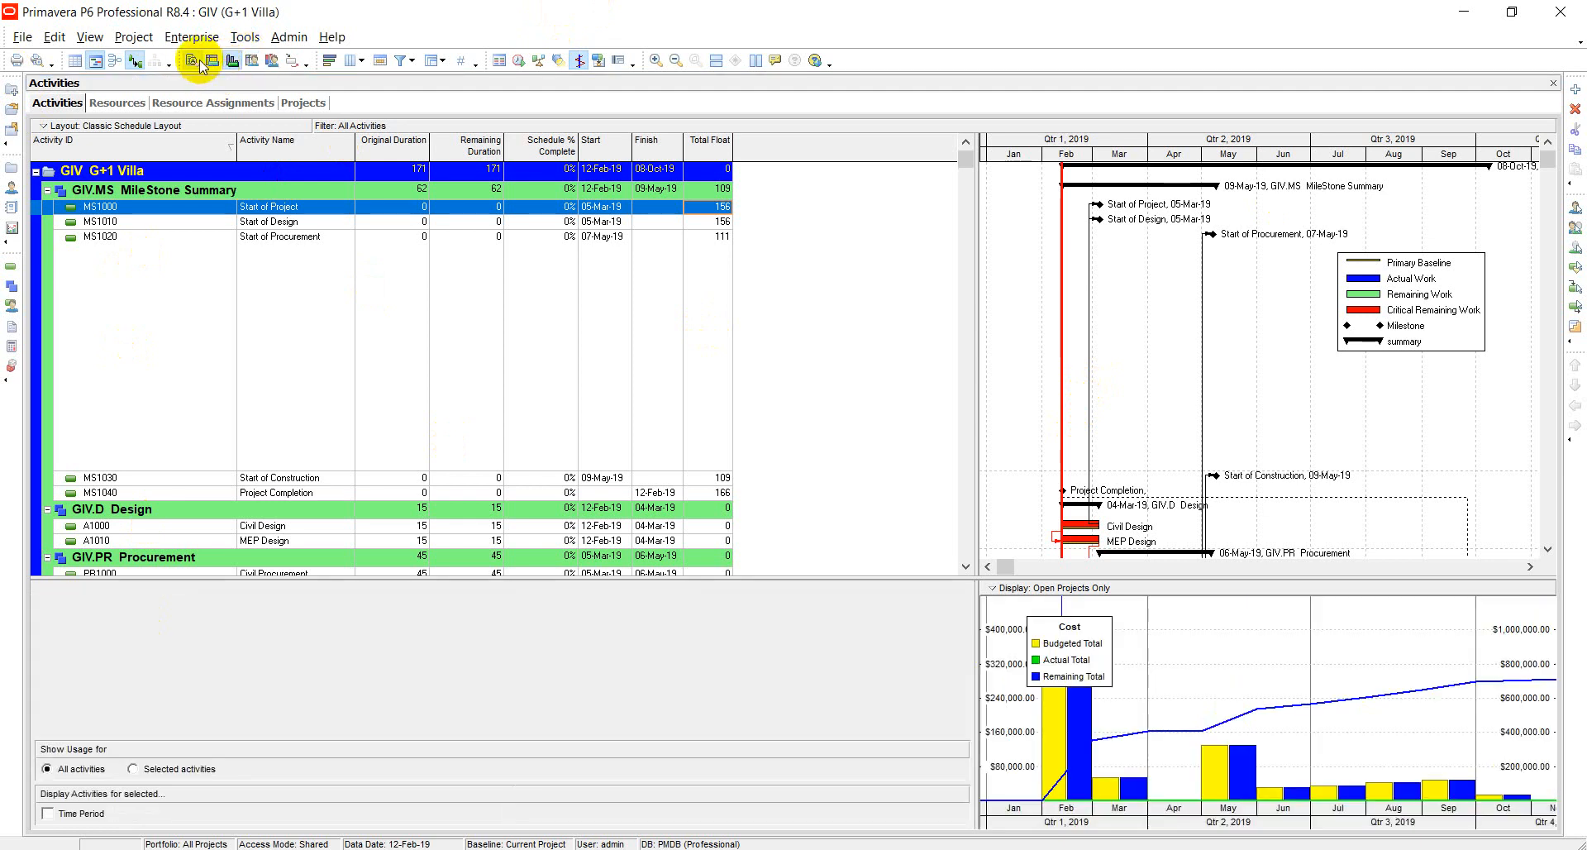
{"action": "left_click", "coordinate": [207, 65]}
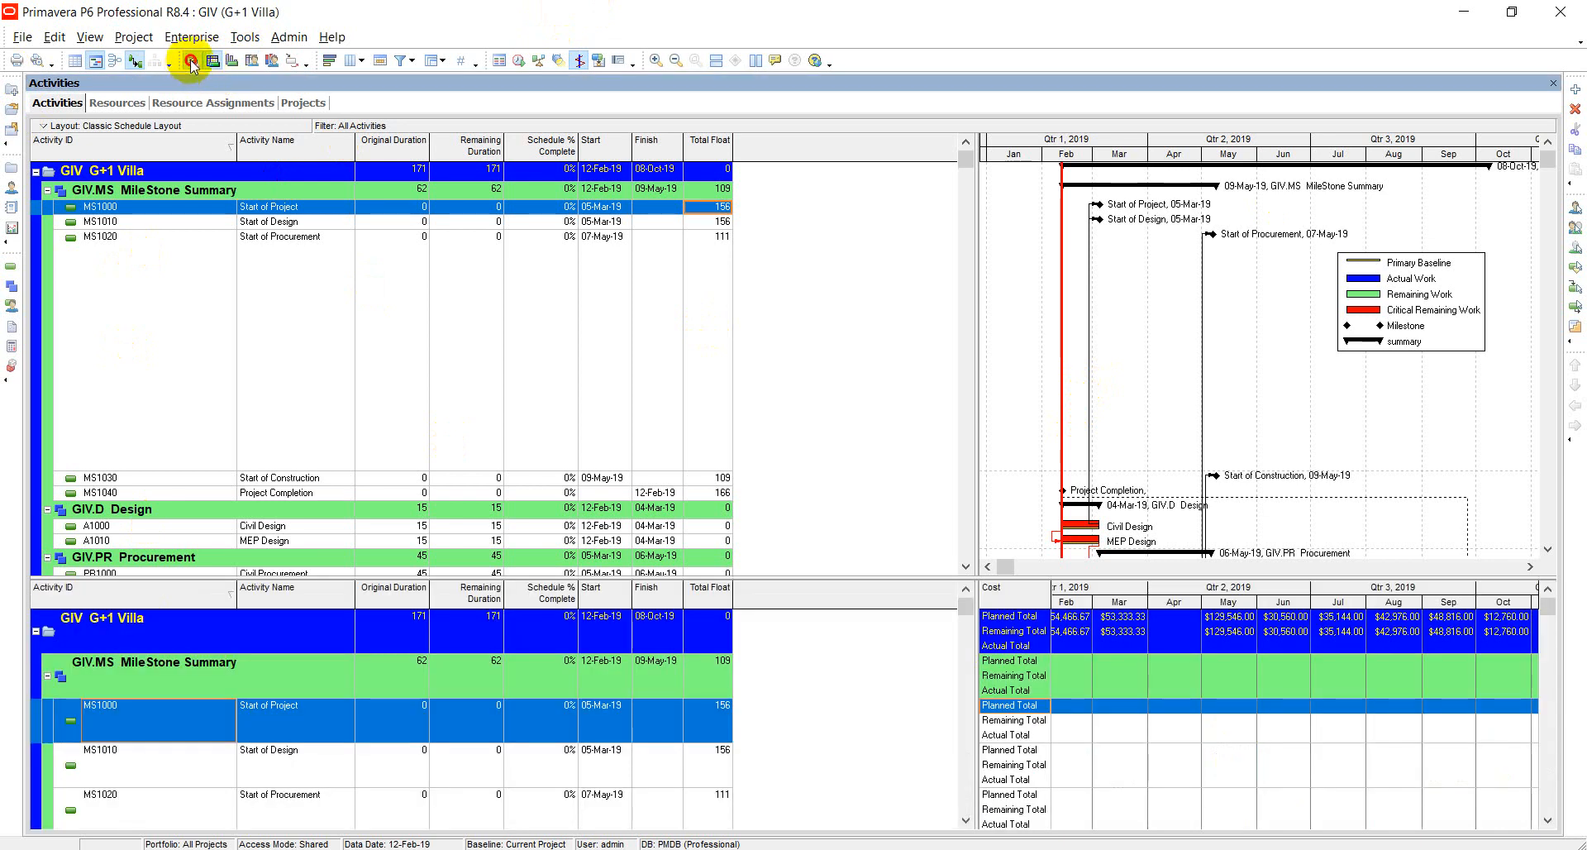
{"action": "left_click", "coordinate": [190, 61]}
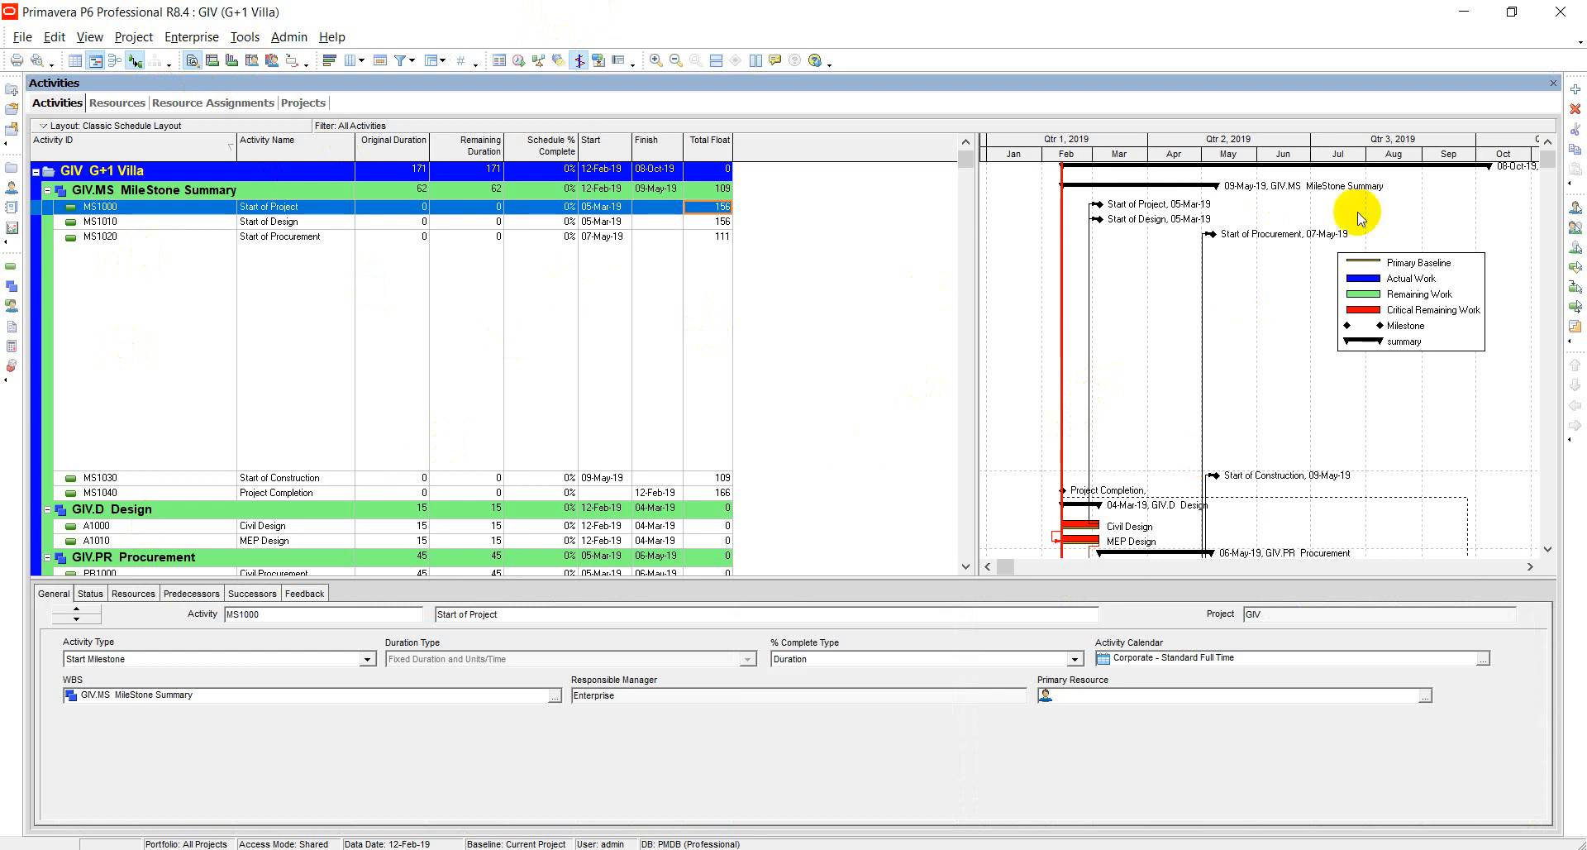